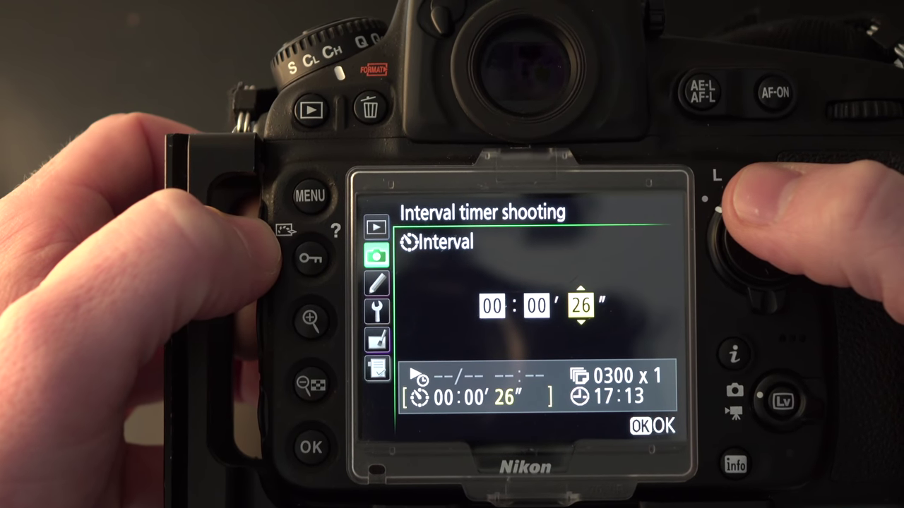
- Confirm the 26-second interval, set start to Now, and begin 300-shot interval shooting
key(Return)
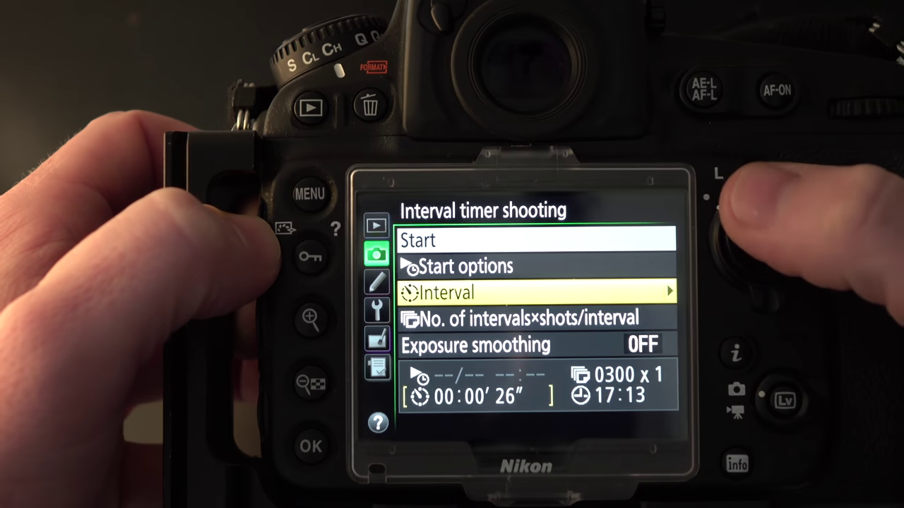
key(Up)
key(Up)
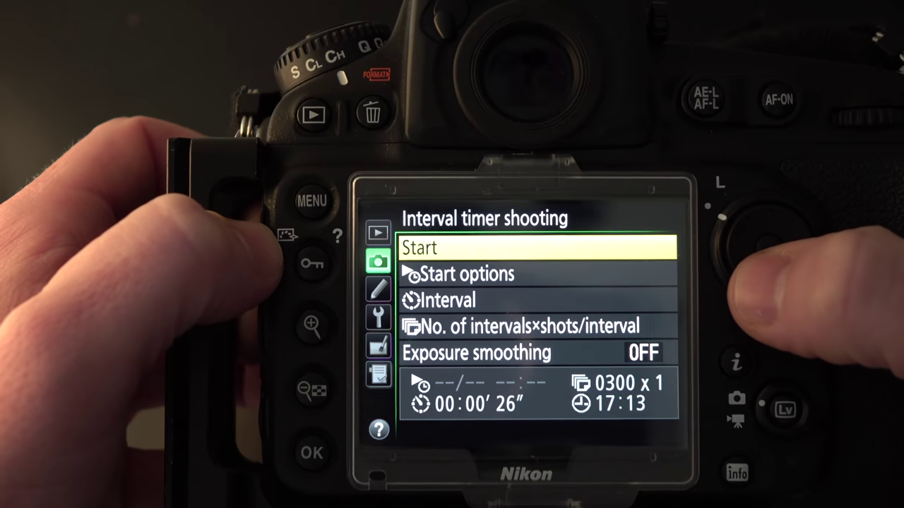
key(Down)
key(Right)
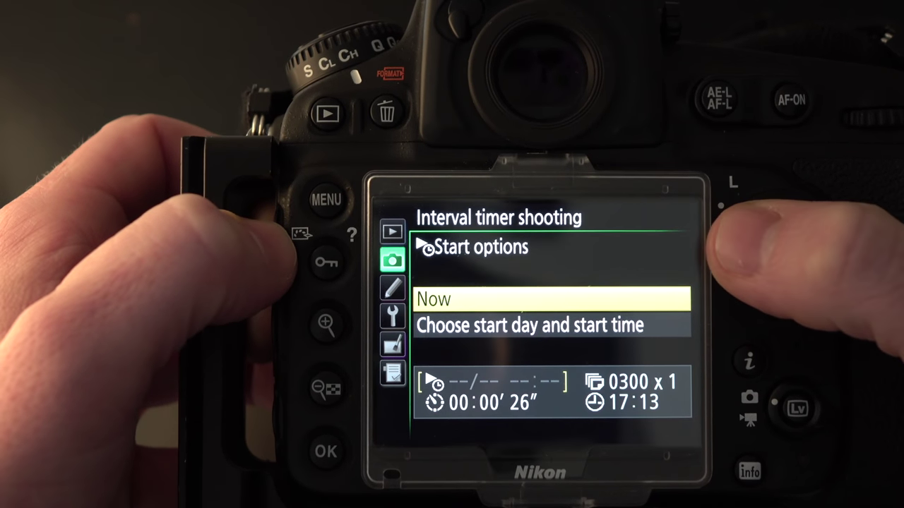
key(Left)
key(Up)
key(Down)
key(Right)
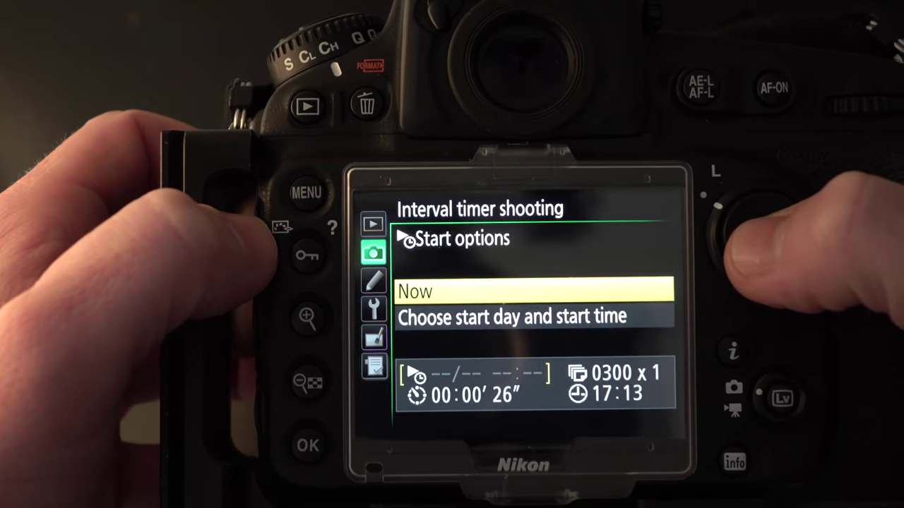
key(Left)
key(Up)
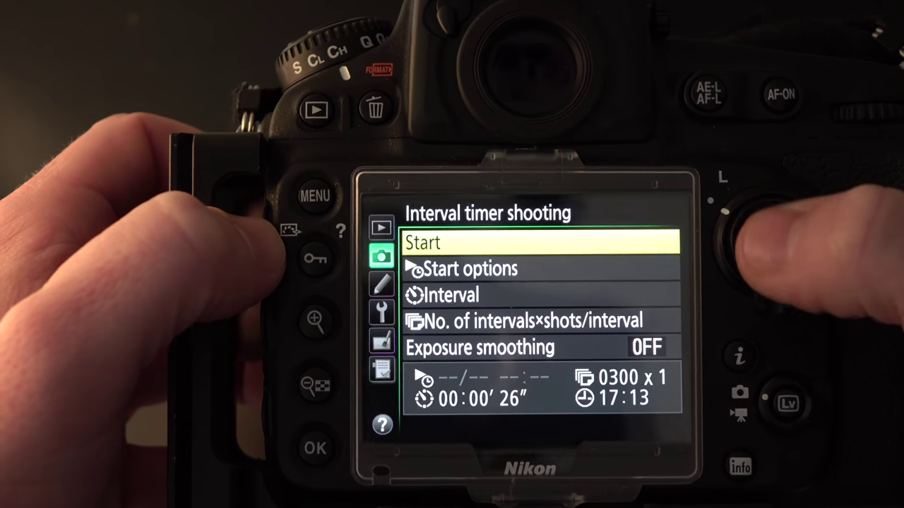
key(Return)
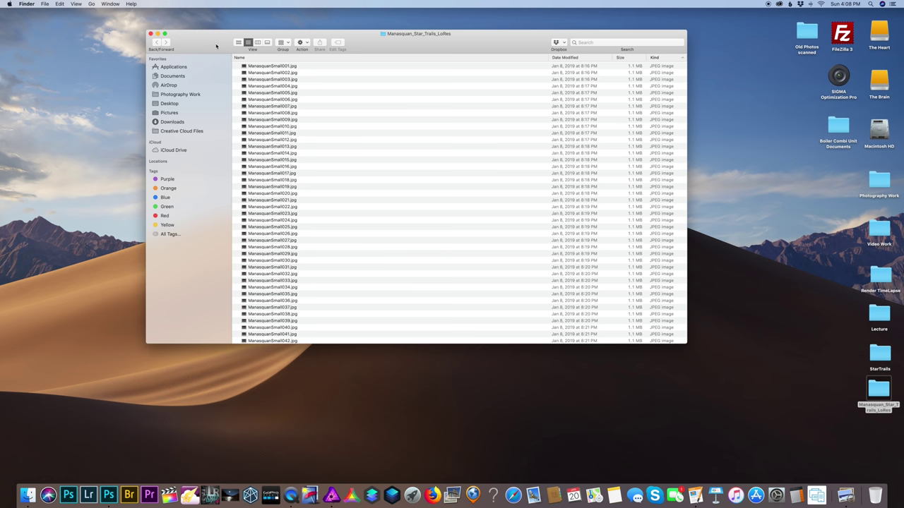
- Browse the Manasquan_Star_Trails_LoRes frame list and open ManasquanSmall001.jpg in Preview
drag(217, 46, 225, 65)
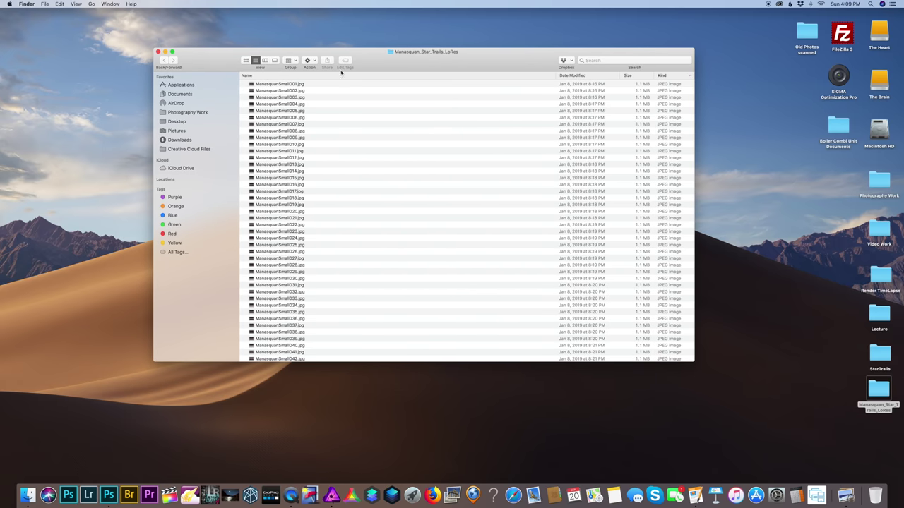
drag(405, 66, 422, 57)
scroll(384, 143, up, 2)
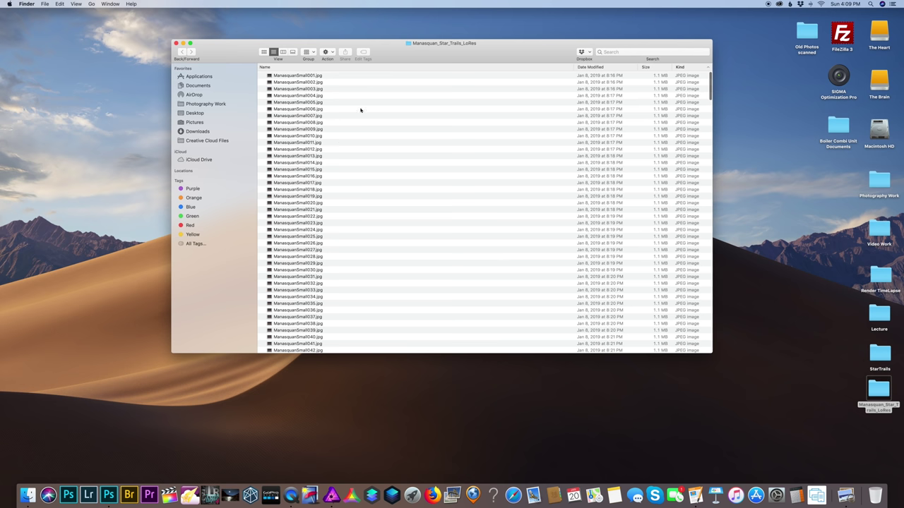
scroll(383, 181, down, 5)
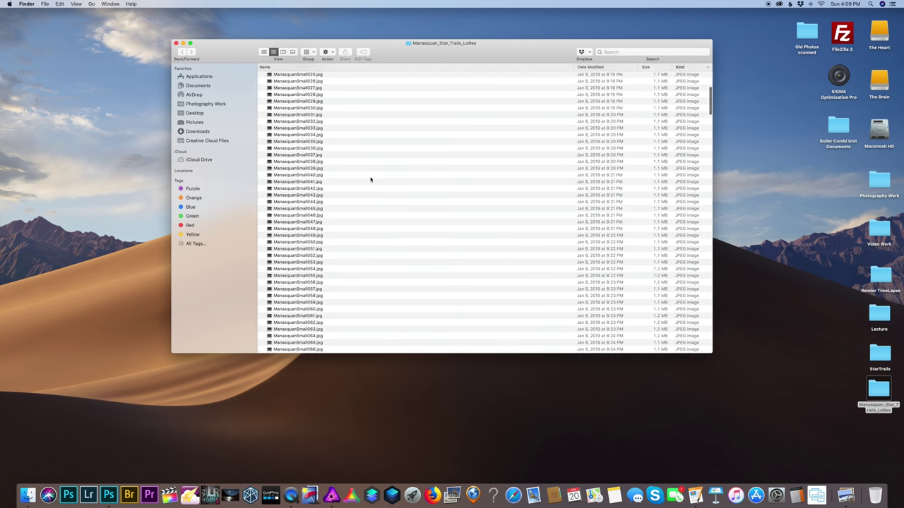
scroll(365, 216, up, 5)
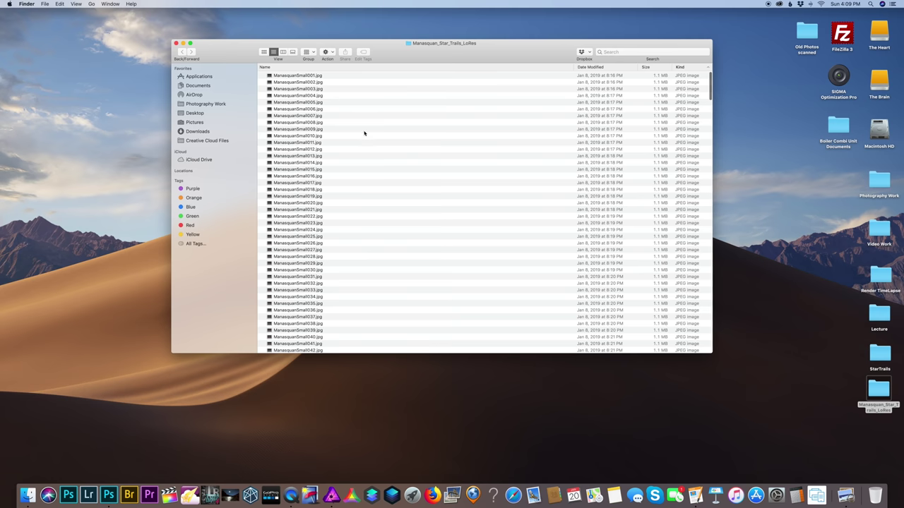
scroll(364, 133, down, 20)
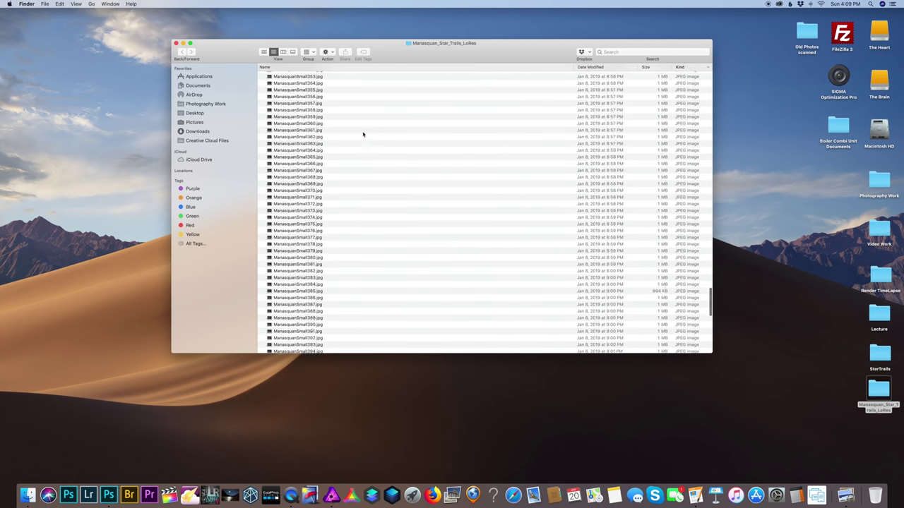
scroll(363, 134, down, 8)
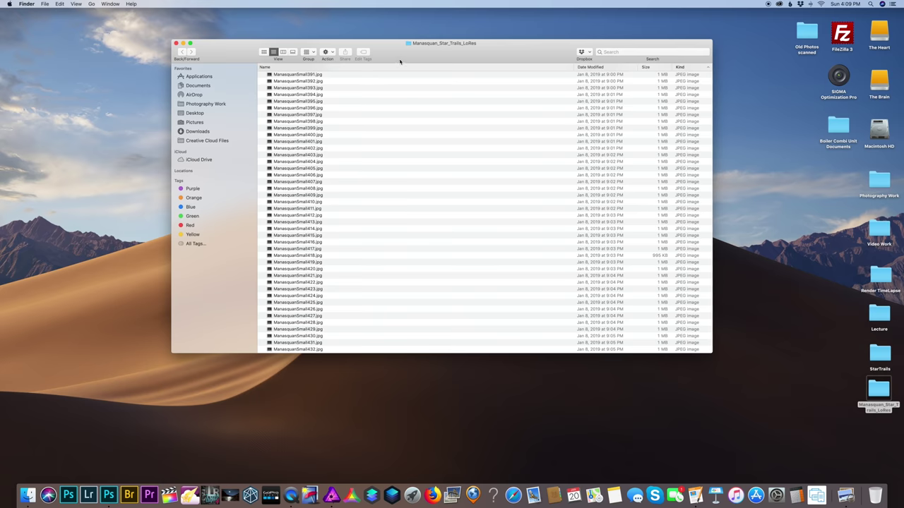
drag(400, 62, 389, 57)
scroll(397, 174, up, 15)
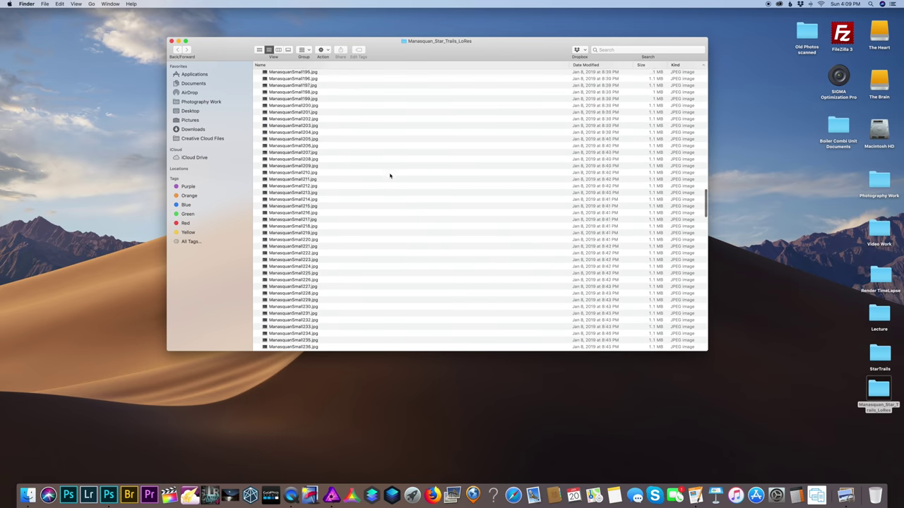
scroll(390, 176, up, 15)
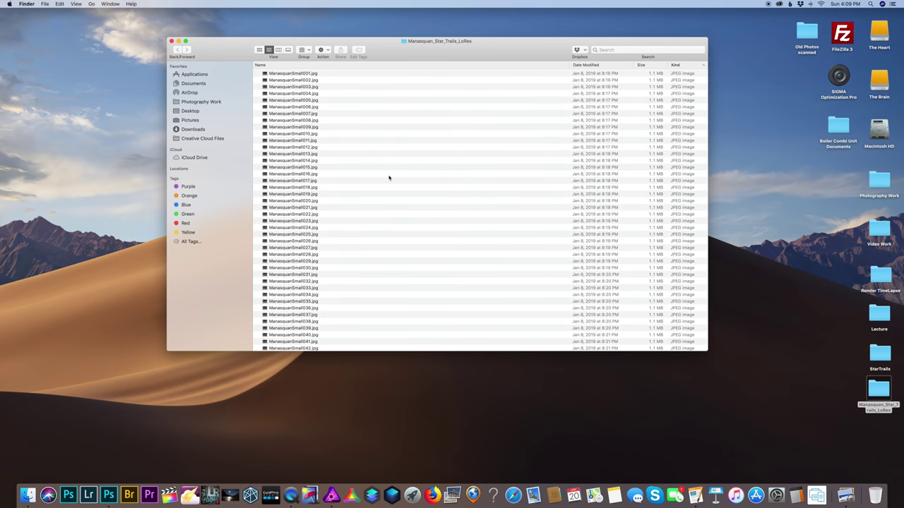
double_click(312, 73)
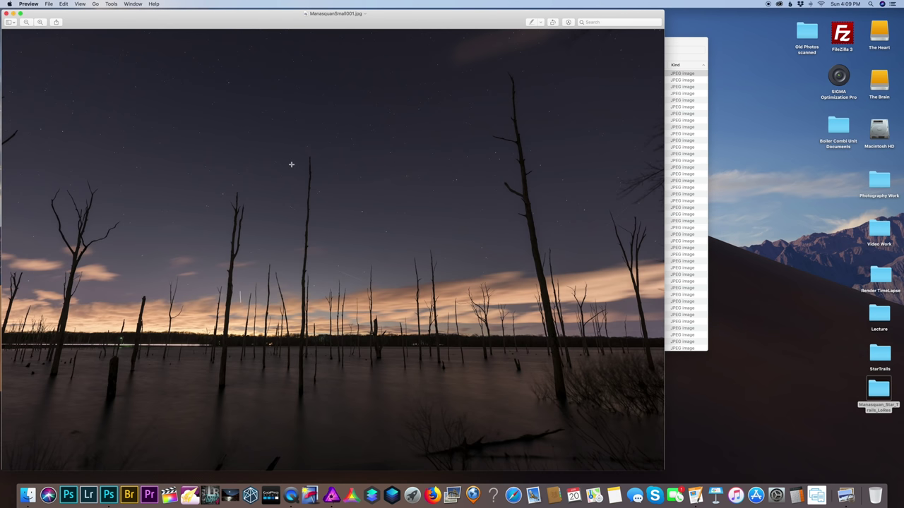
- Close the ManasquanSmall001.jpg preview and launch Lightroom Classic
click(6, 13)
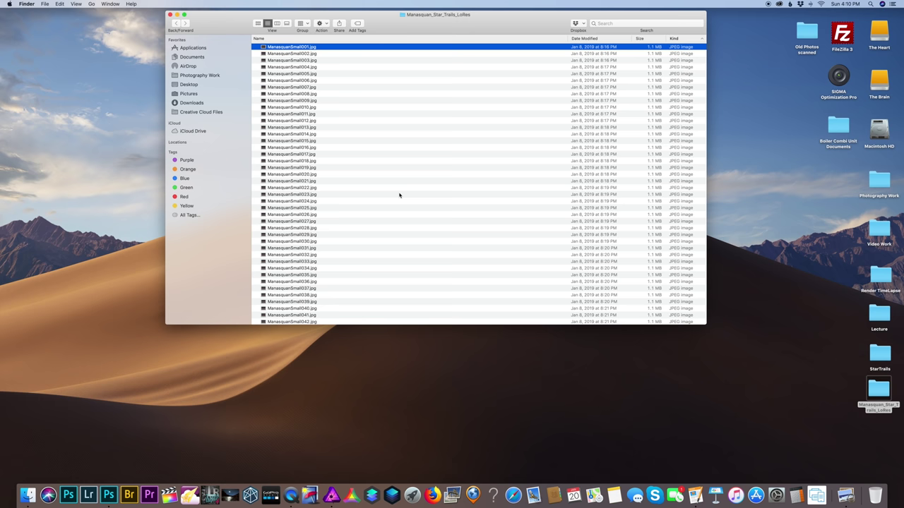
click(84, 488)
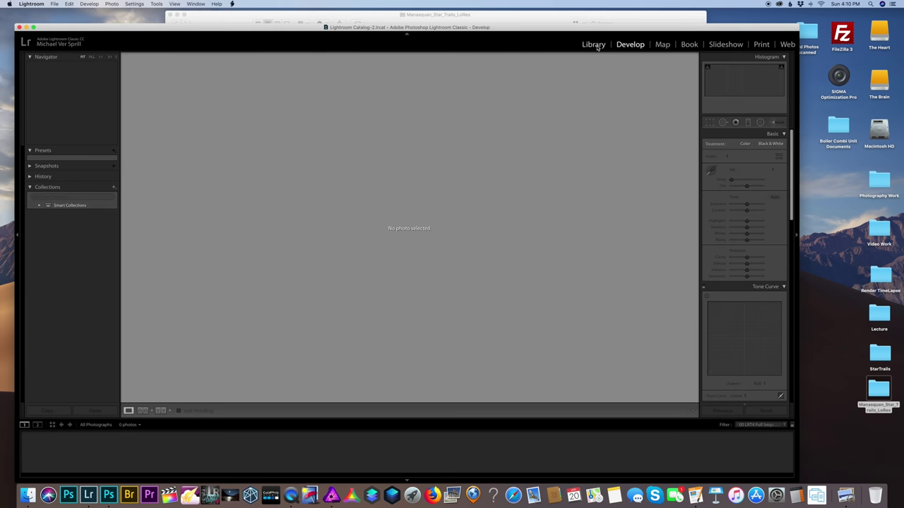
- In Library, drag all 453 ManasquanSmall frames from Finder to import them, then switch to Develop
click(593, 45)
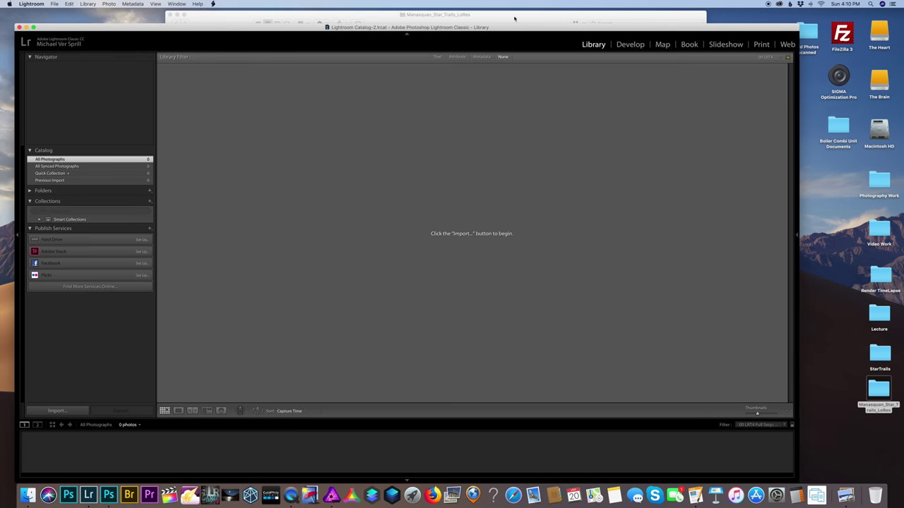
click(355, 19)
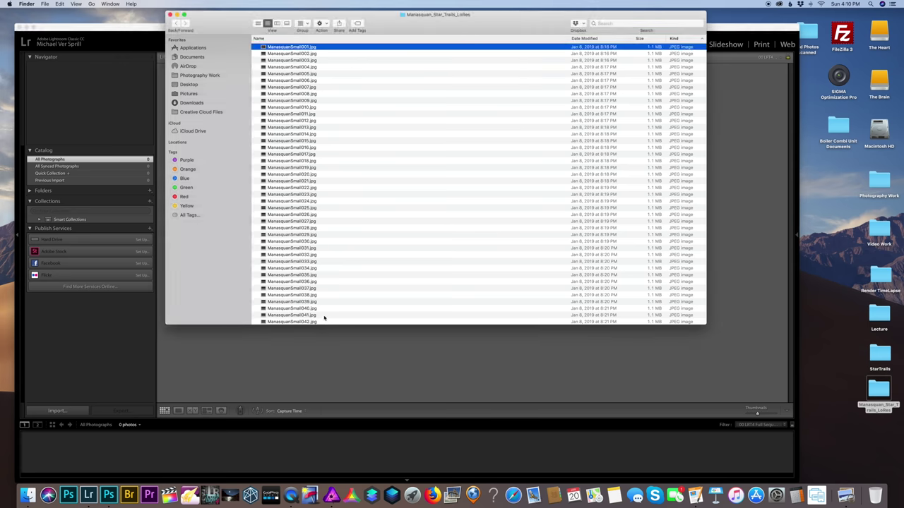
key(super+a)
drag(314, 215, 379, 365)
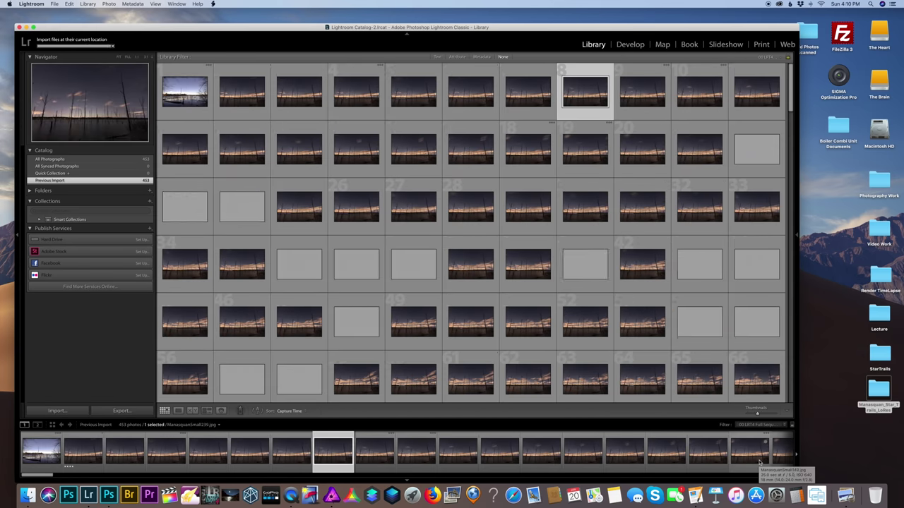
key(d)
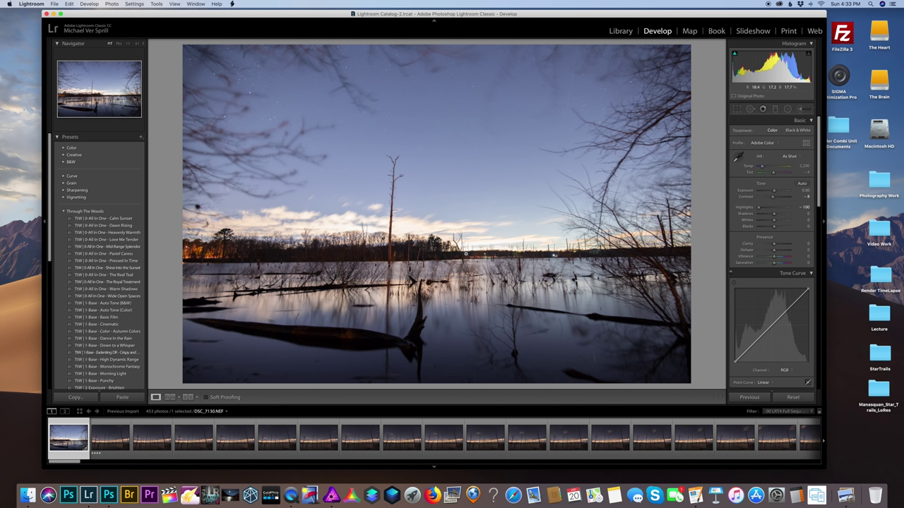
- View ManasquanSmall001 and the finished ManasquanSmall296-Edit.tif and Startrail1Planes star-trail images
click(110, 438)
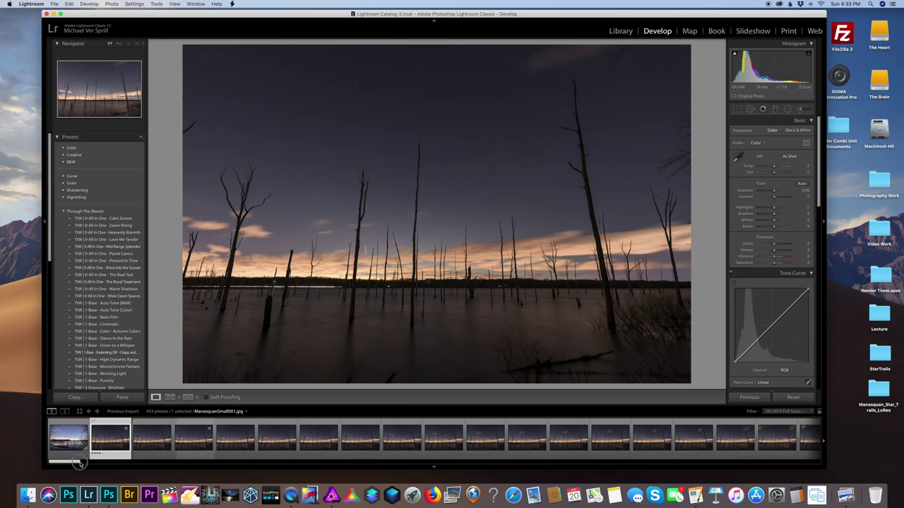
drag(77, 462, 800, 455)
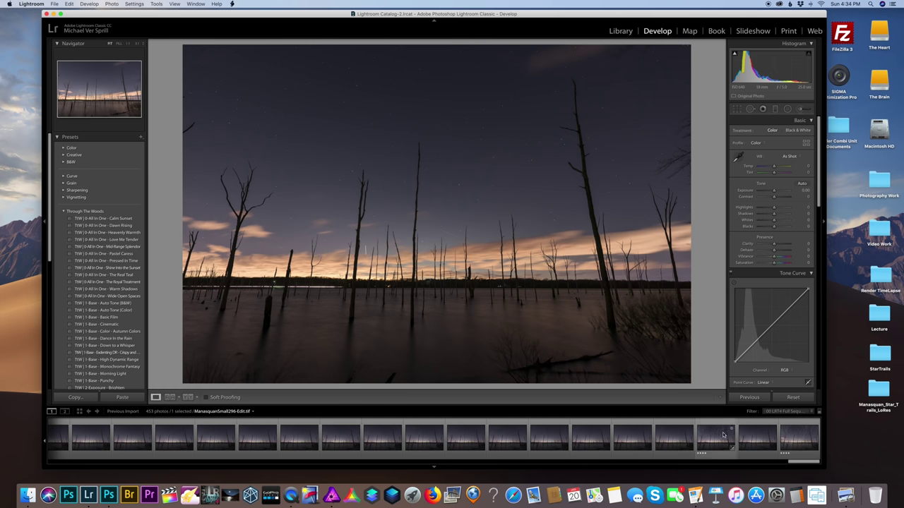
click(717, 434)
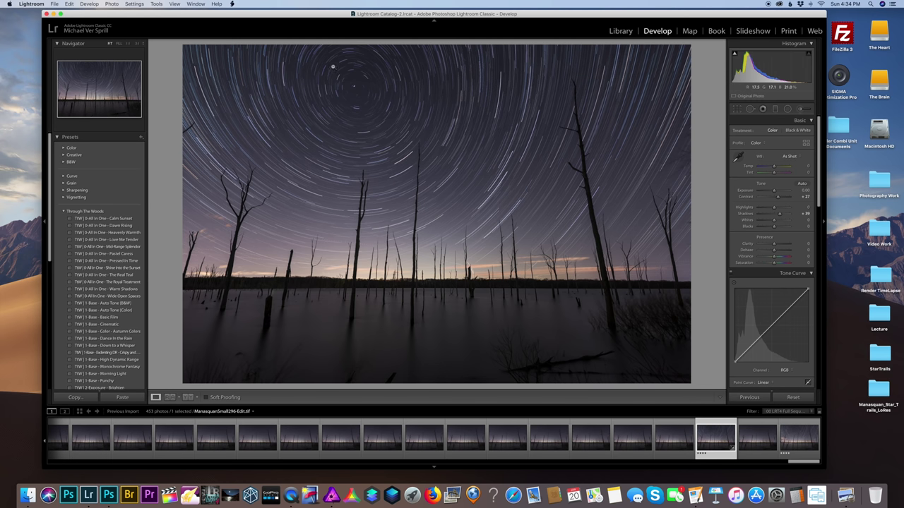
click(796, 432)
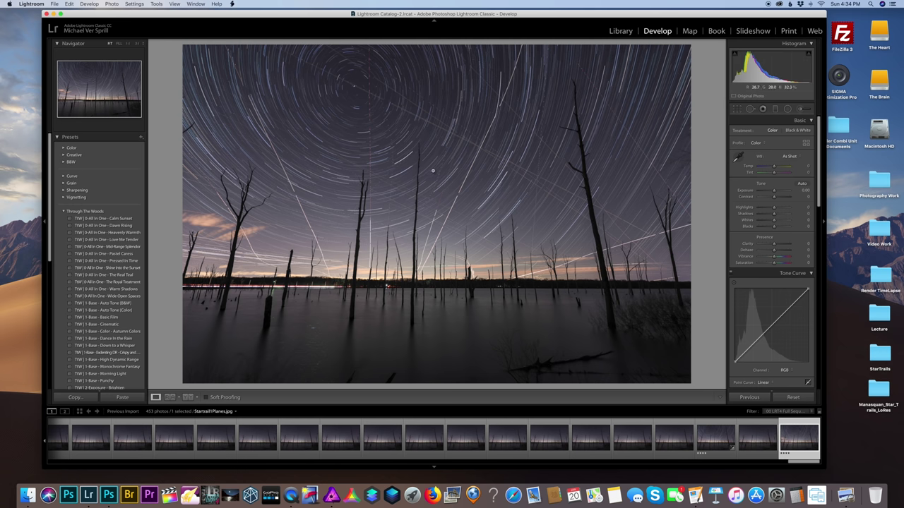
scroll(549, 446, up, 10)
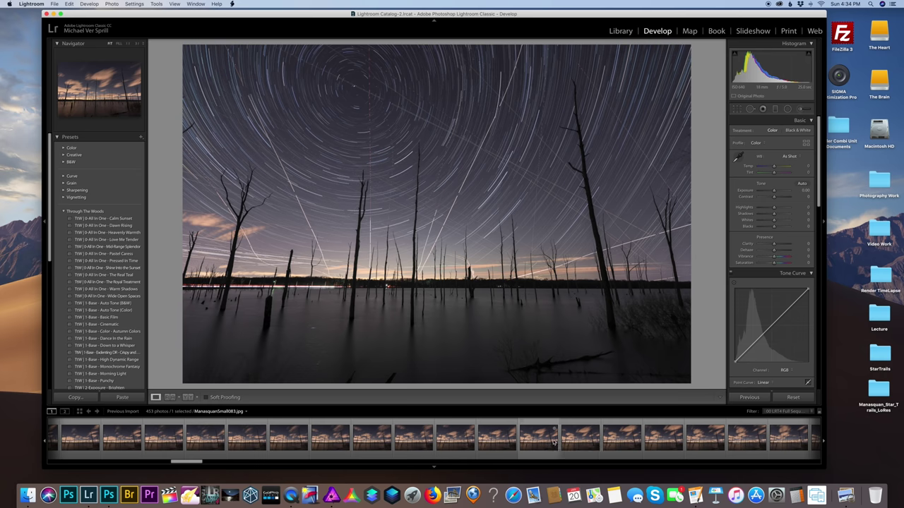
scroll(550, 445, up, 10)
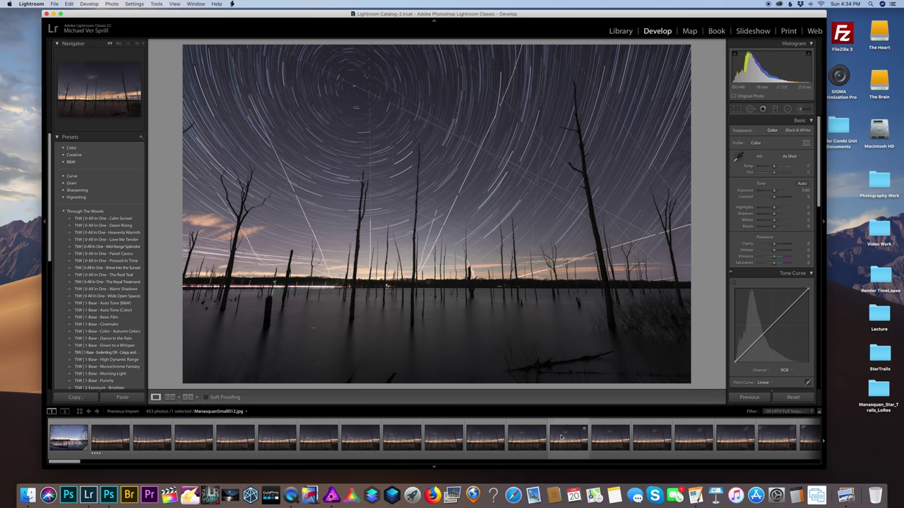
- Step through the sequence from an early frame to ManasquanSmall130 and ManasquanSmall213
click(110, 437)
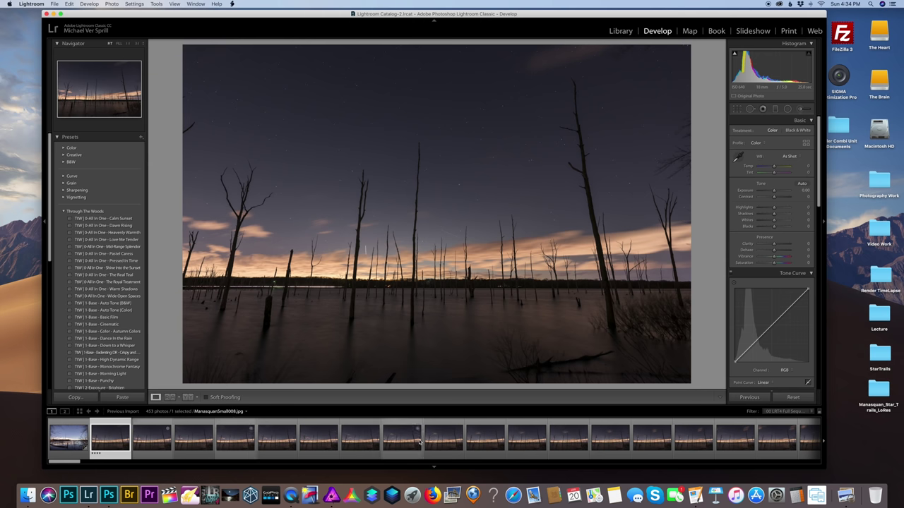
scroll(424, 438, right, 5)
click(464, 438)
scroll(452, 438, right, 6)
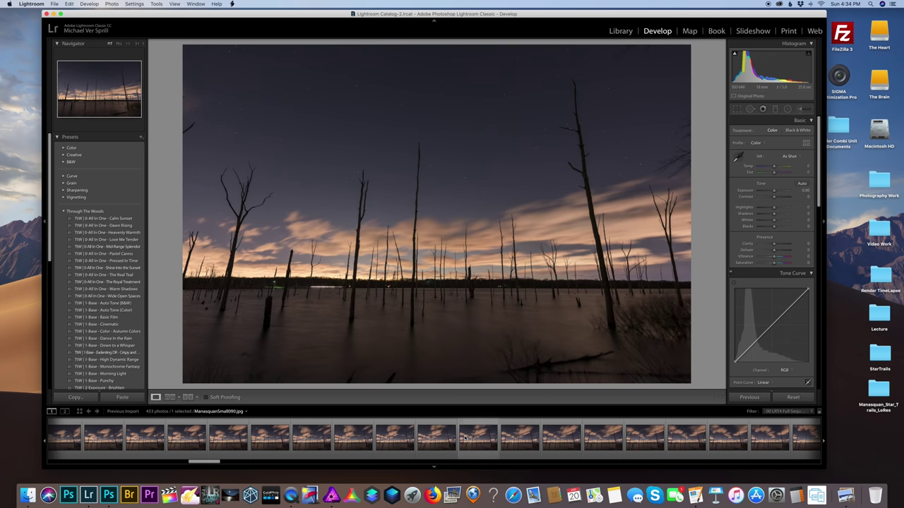
click(406, 439)
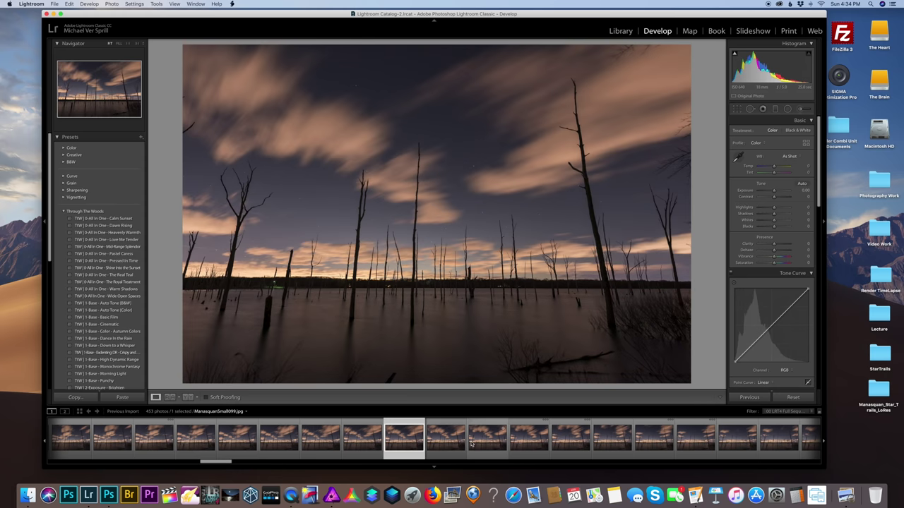
scroll(451, 438, right, 5)
click(471, 443)
scroll(471, 445, right, 3)
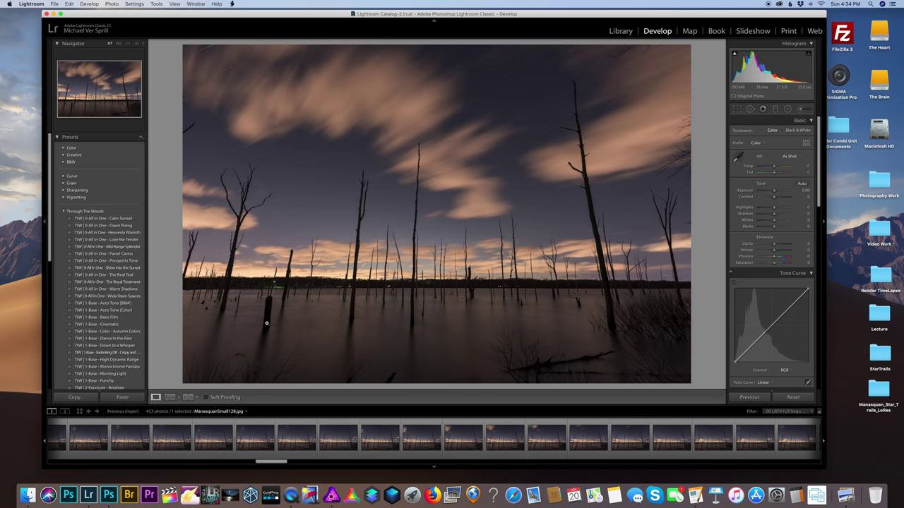
click(423, 443)
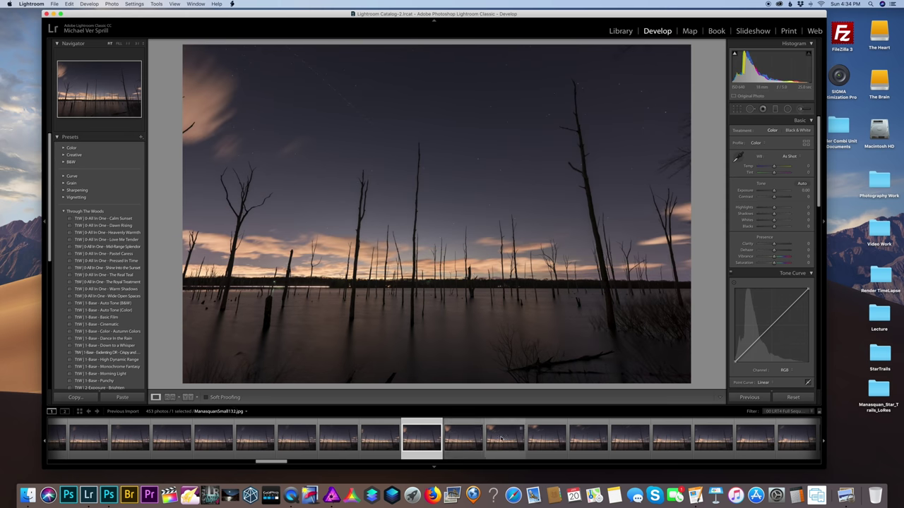
scroll(463, 439, right, 3)
scroll(463, 439, right, 5)
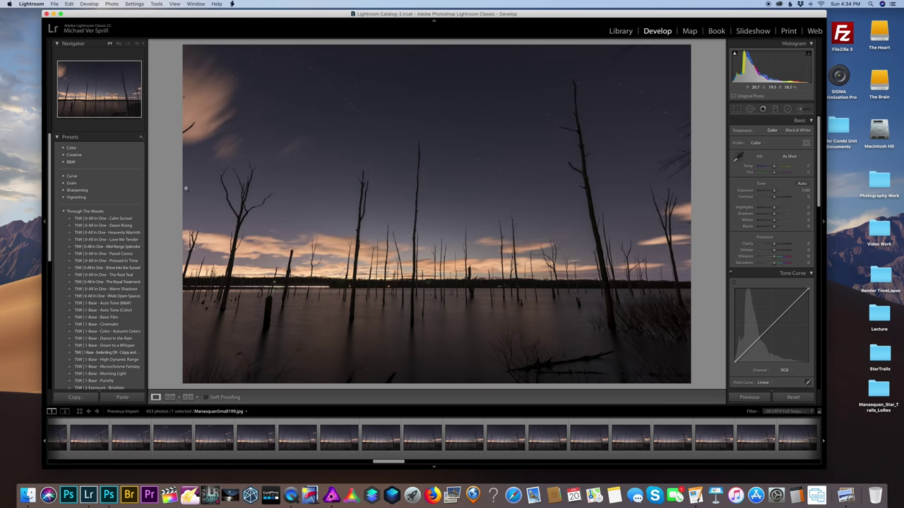
scroll(404, 444, right, 5)
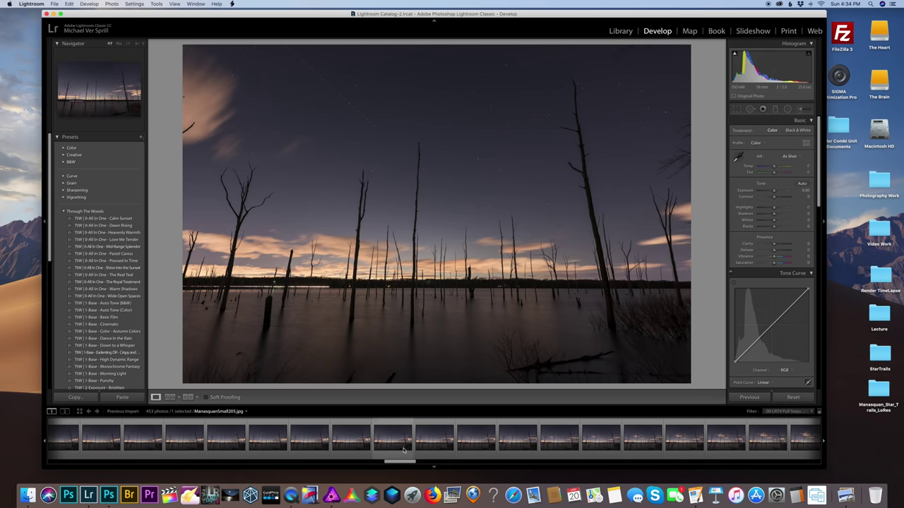
click(368, 446)
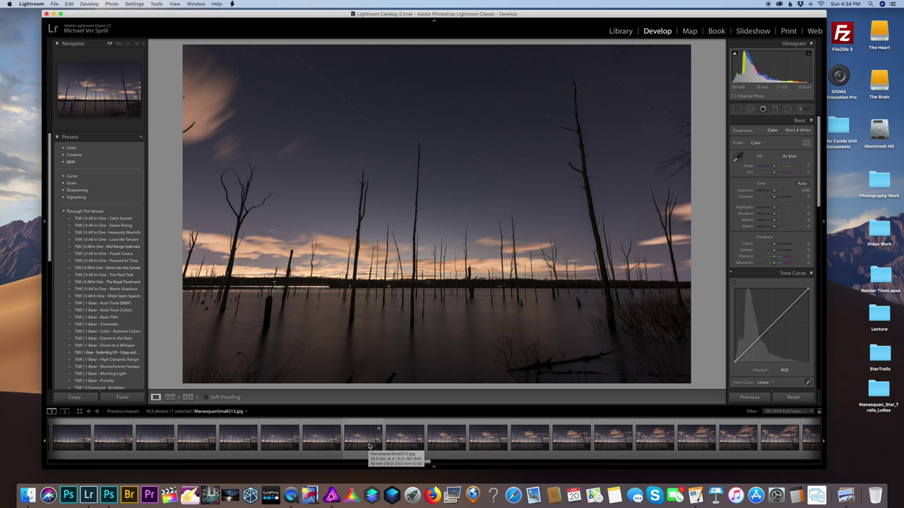
- Inspect frame ManasquanSmall301, then step back through ManasquanSmall299 and neighbouring frames
scroll(454, 434, right, 5)
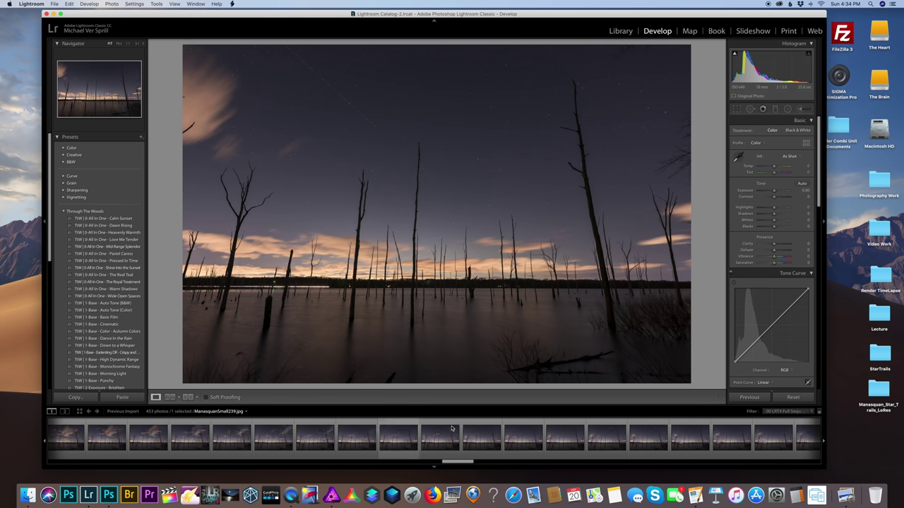
scroll(454, 431, right, 4)
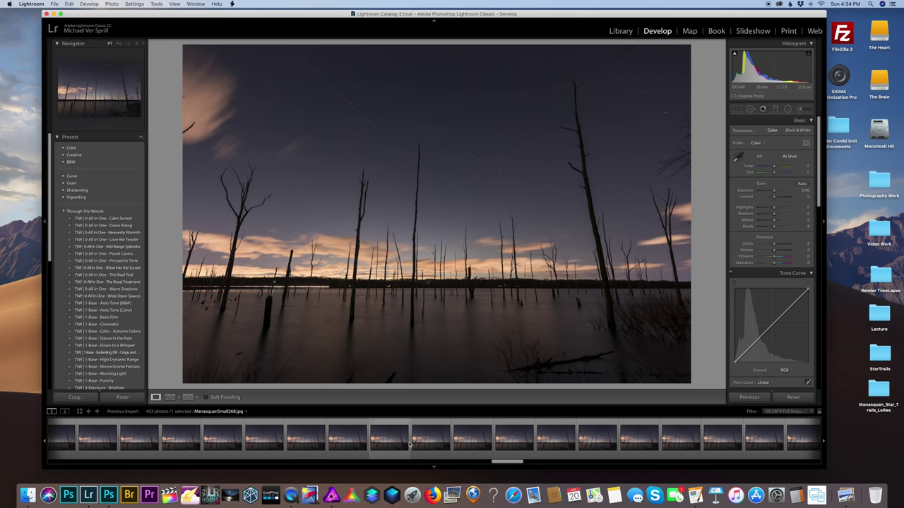
scroll(456, 438, right, 5)
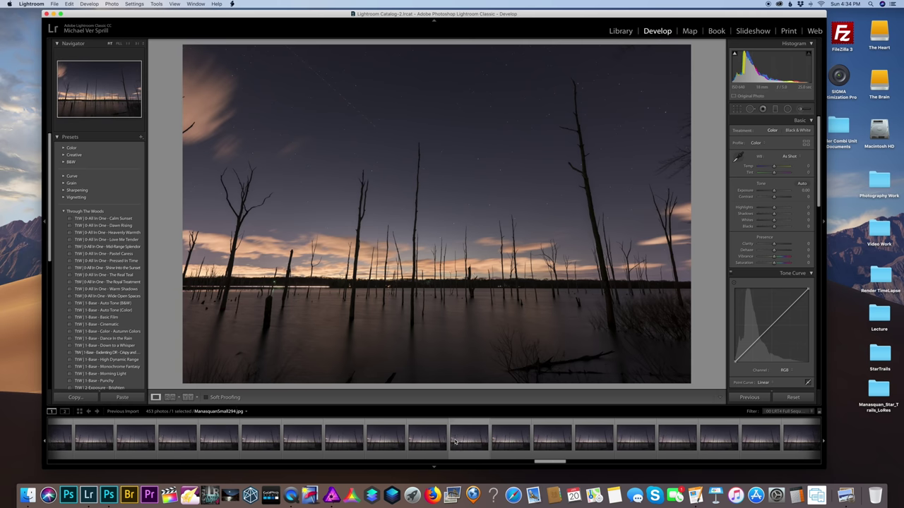
scroll(455, 438, right, 3)
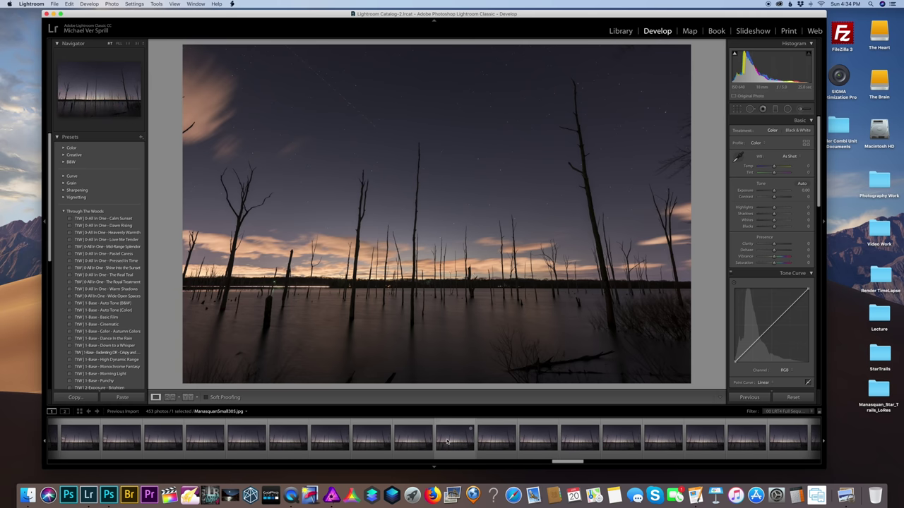
click(291, 447)
click(262, 444)
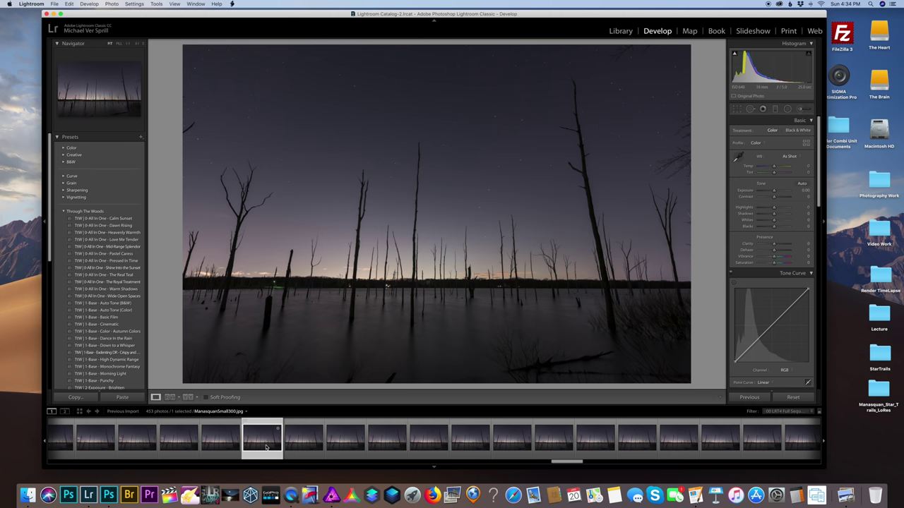
click(220, 446)
click(179, 444)
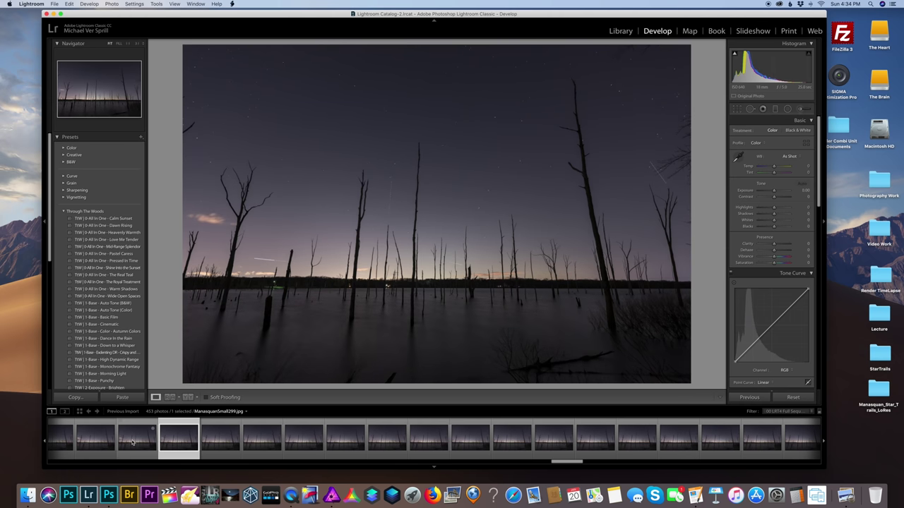
- Compare nearby frames, view ManasquanSmall447 near the end, then settle on ManasquanSmall290
scroll(229, 442, left, 4)
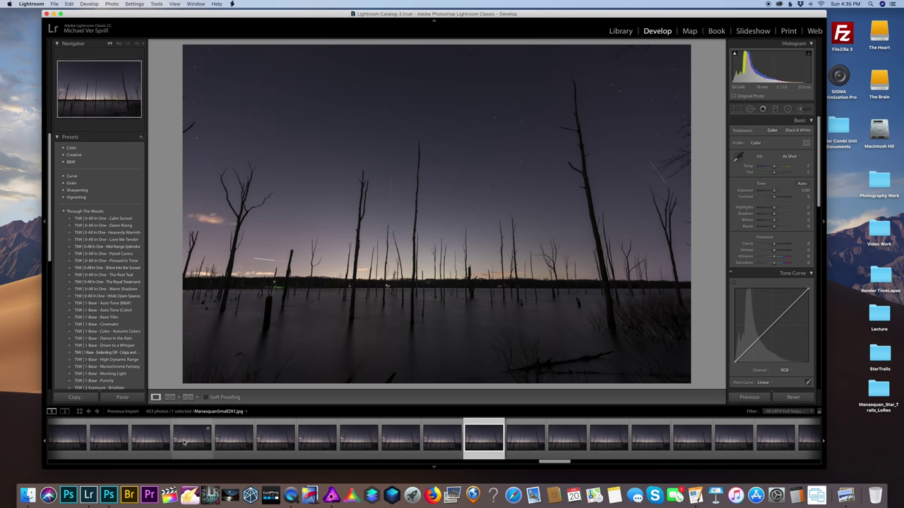
scroll(233, 444, left, 4)
click(239, 446)
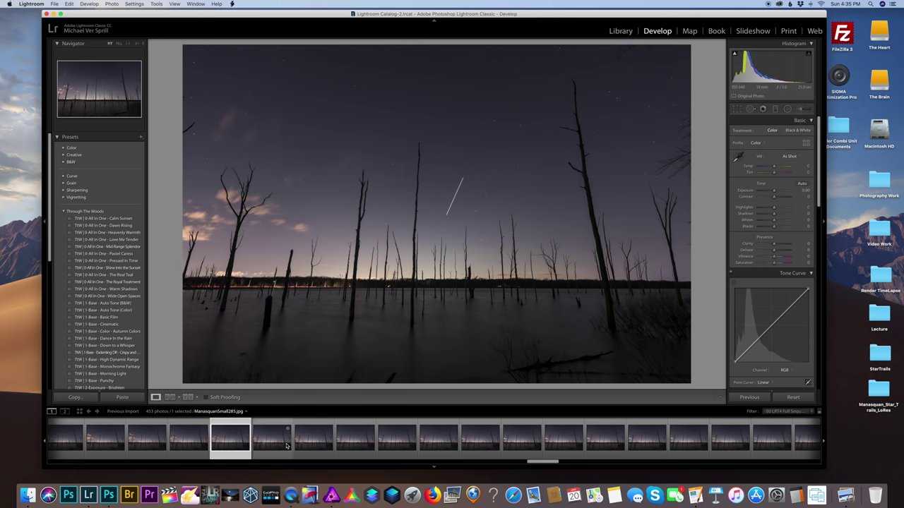
click(272, 443)
click(397, 446)
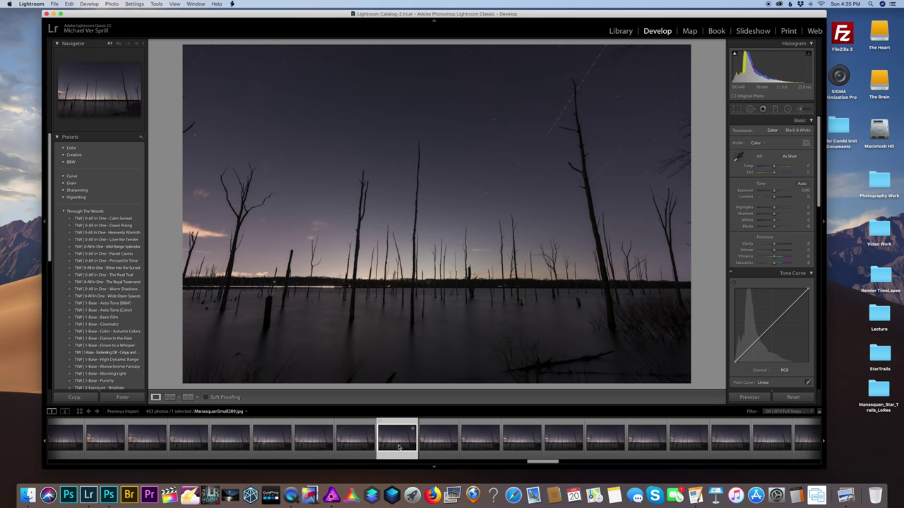
click(426, 446)
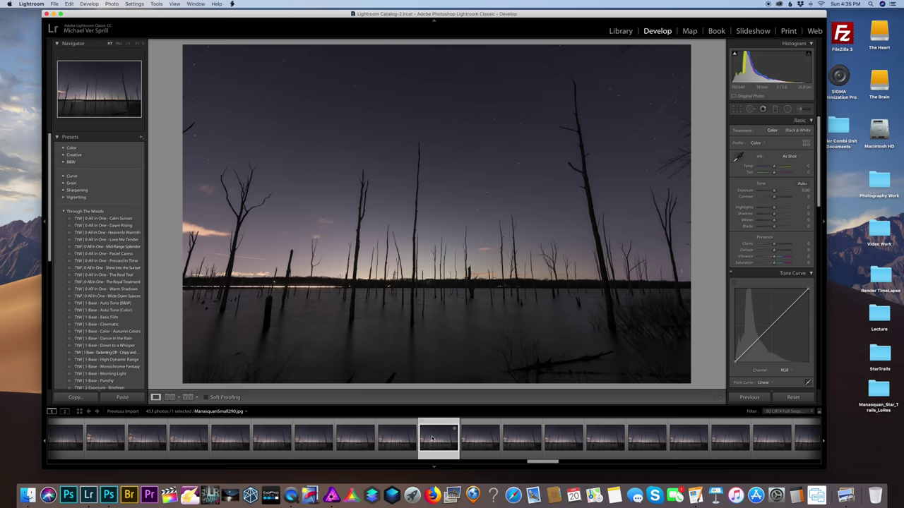
scroll(432, 439, right, 6)
scroll(432, 439, right, 5)
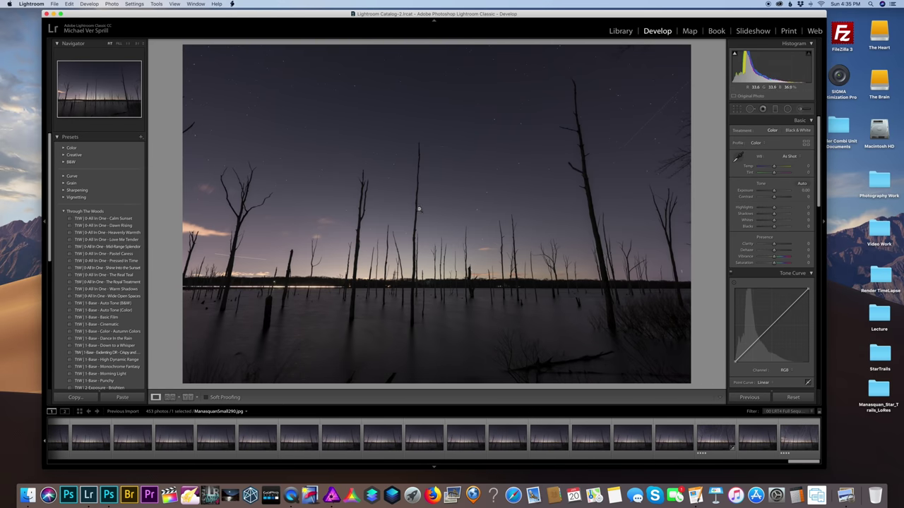
click(575, 435)
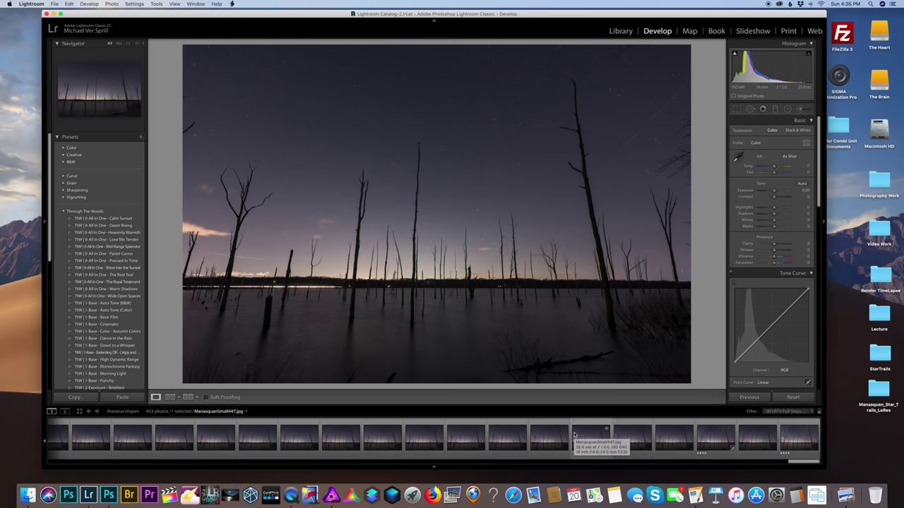
key(Left)
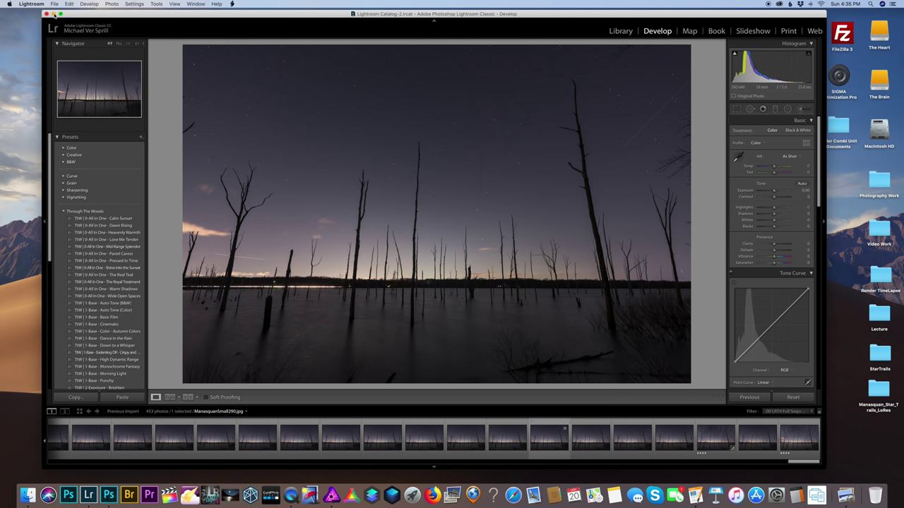
- Minimize Lightroom, launch StarStaX, and drag all Manasquan_Star_Trails_LoRes JPEGs in as input images
click(54, 14)
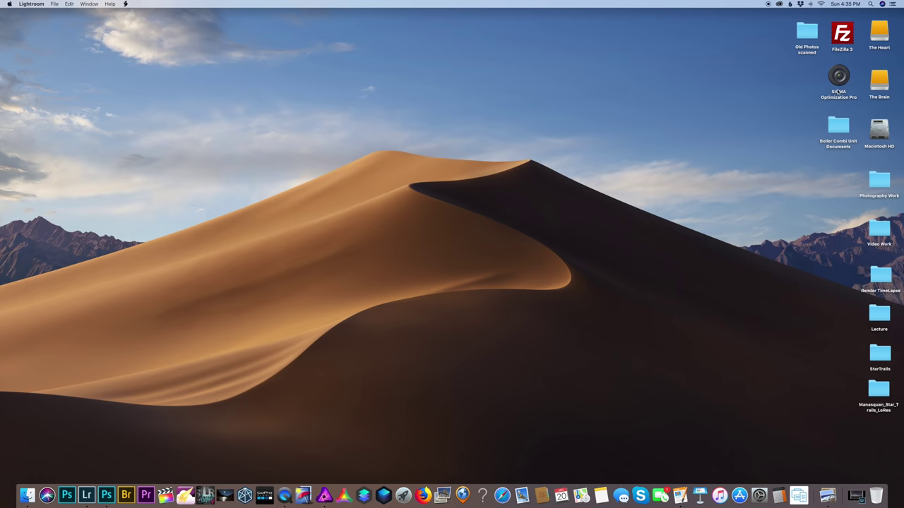
click(185, 496)
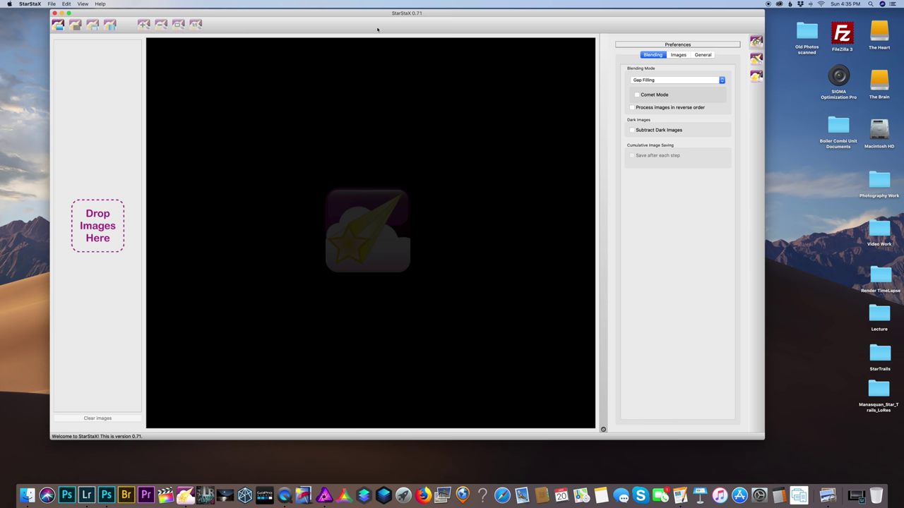
mouse_move(391, 12)
mouse_down()
mouse_move(400, 26)
mouse_move(400, 16)
mouse_up()
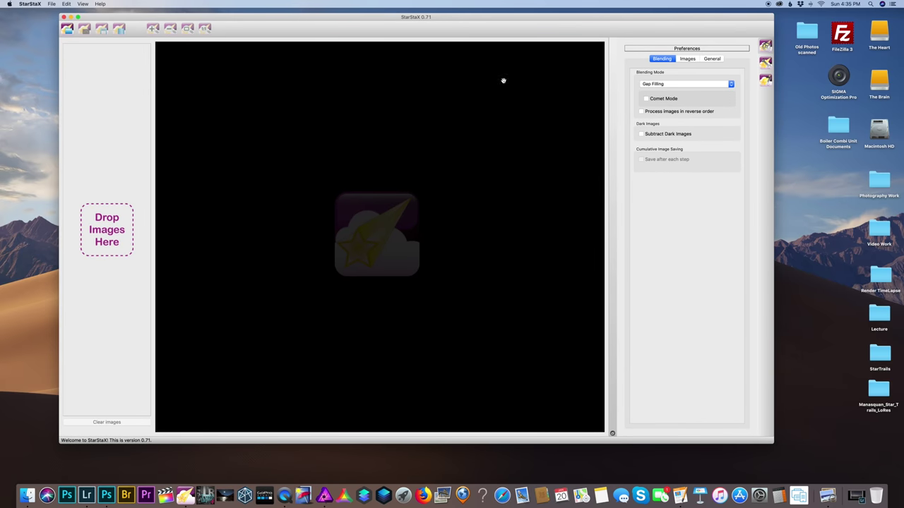
double_click(880, 392)
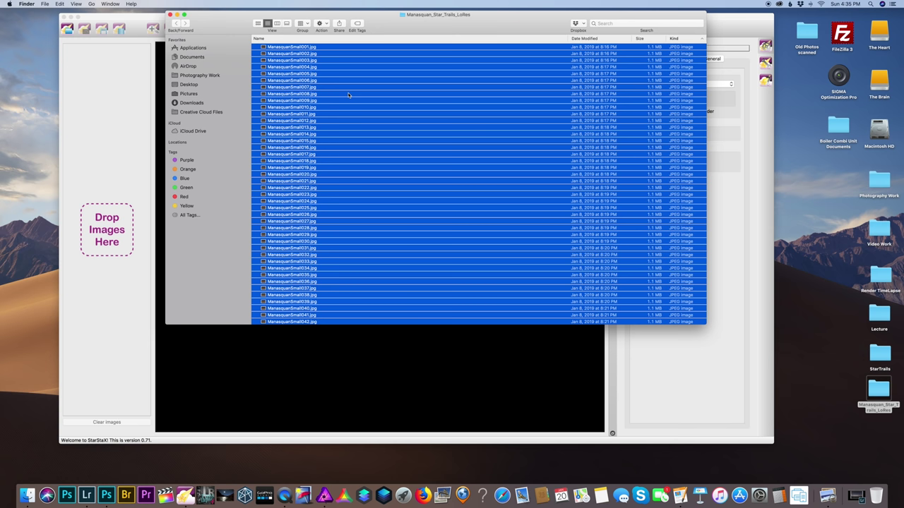
drag(300, 121, 107, 221)
click(169, 14)
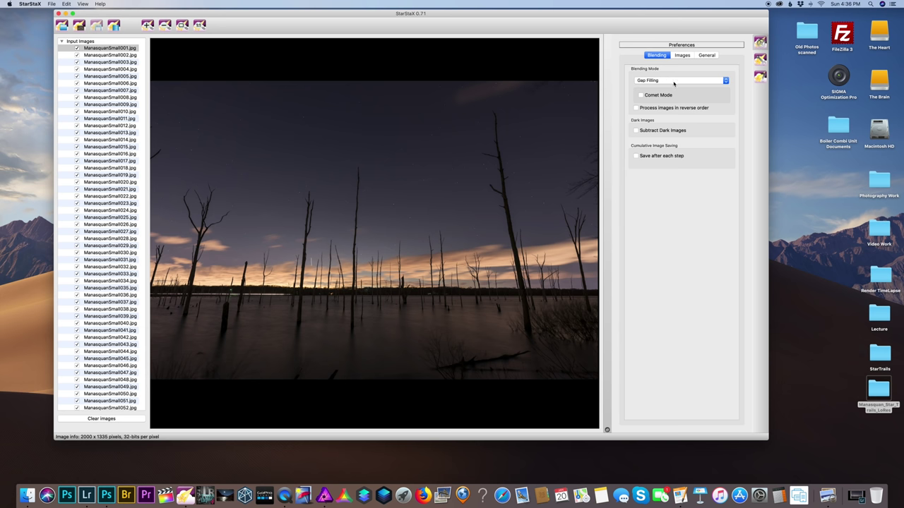
- Keep Gap Filling blending with Comet Mode off, run Start Processing, and close StarStaX
click(673, 84)
click(673, 82)
click(640, 96)
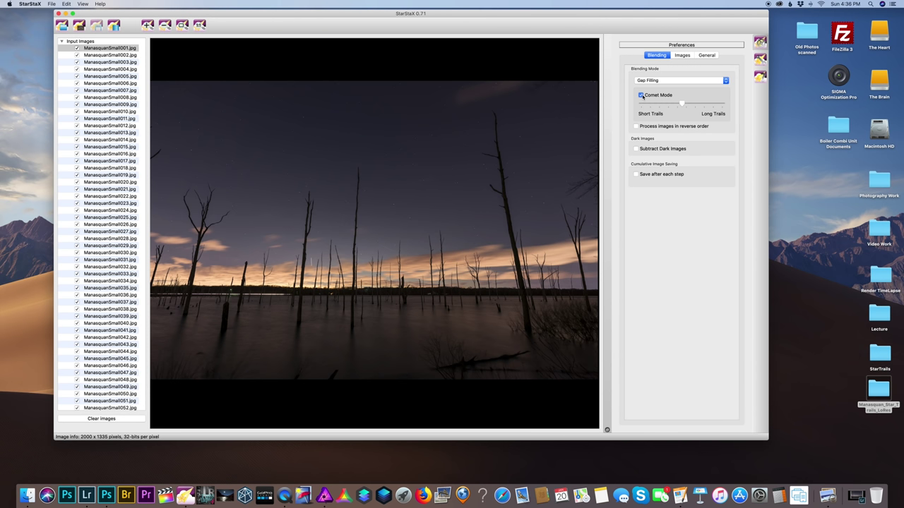
click(639, 96)
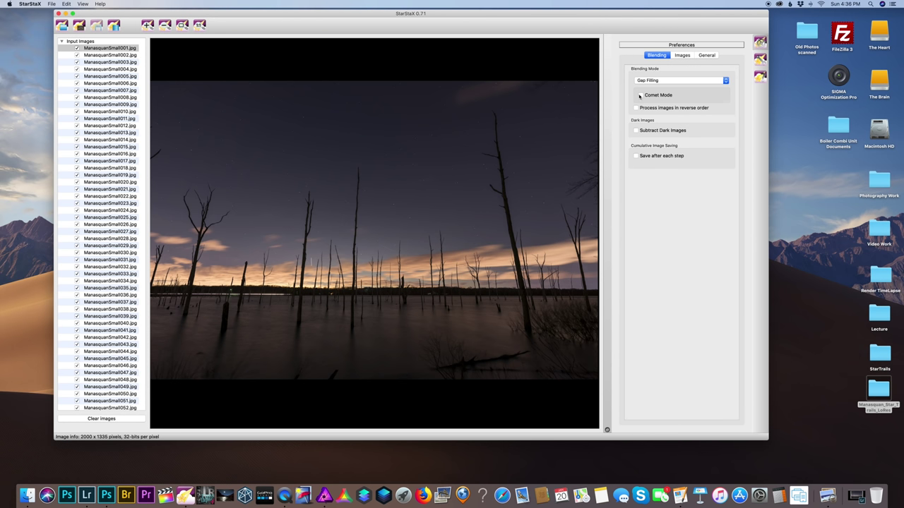
click(114, 27)
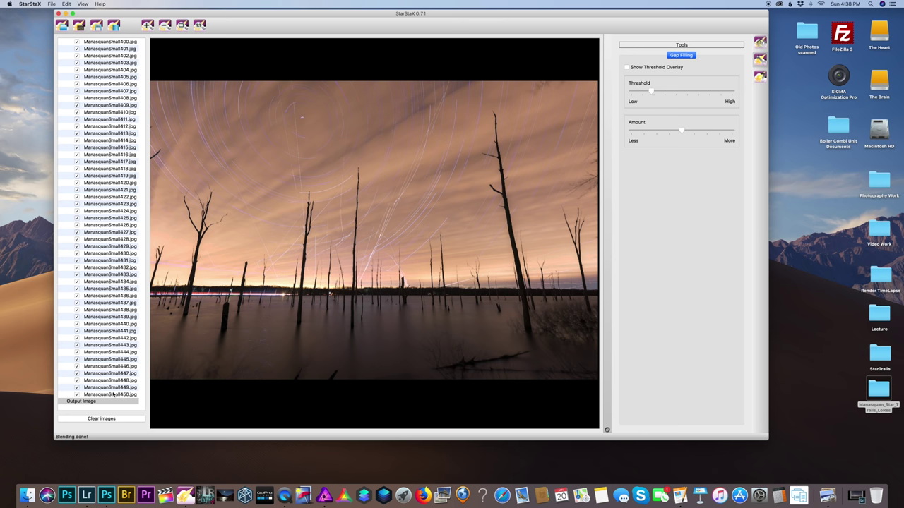
scroll(109, 360, up, 20)
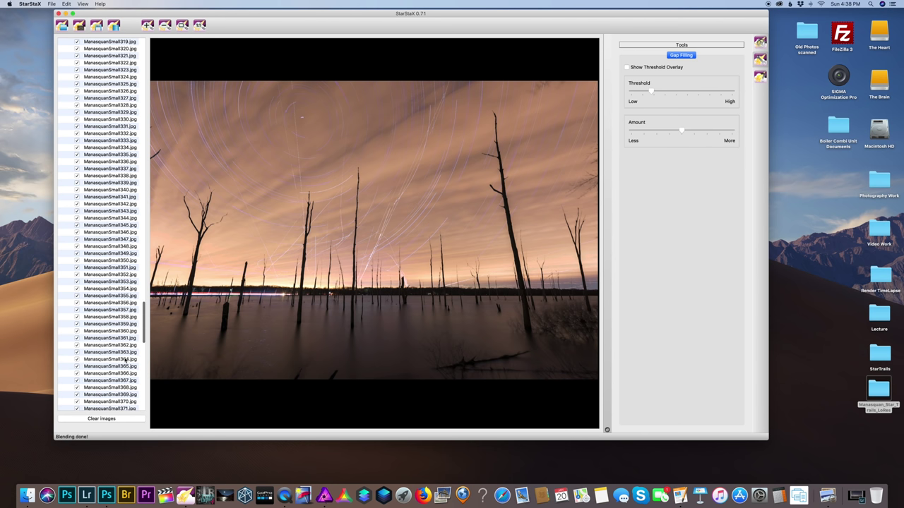
click(58, 13)
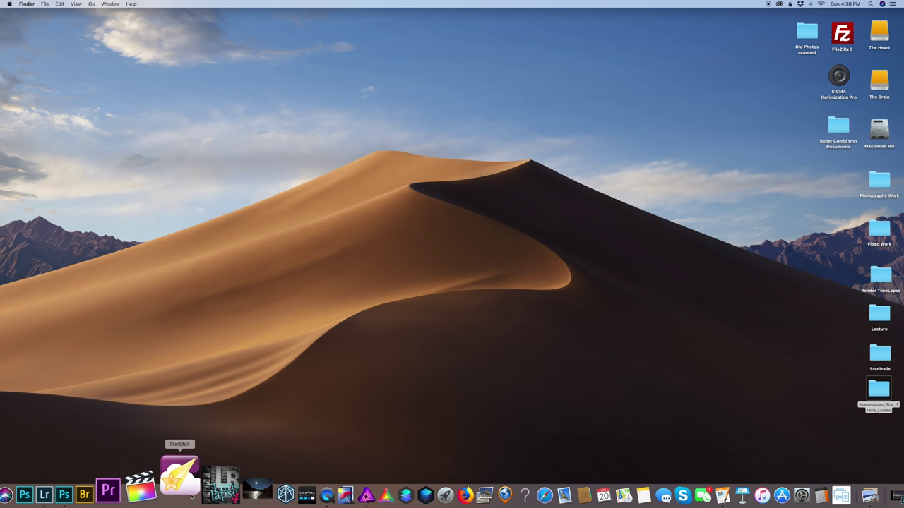
- Relaunch StarStaX and load frames ManasquanSmall413 through 450 as input images
click(180, 478)
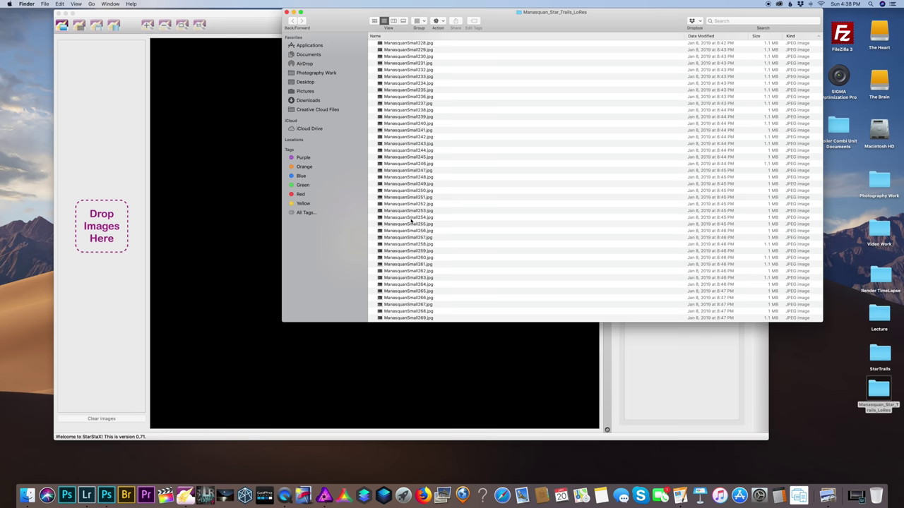
scroll(412, 219, down, 4)
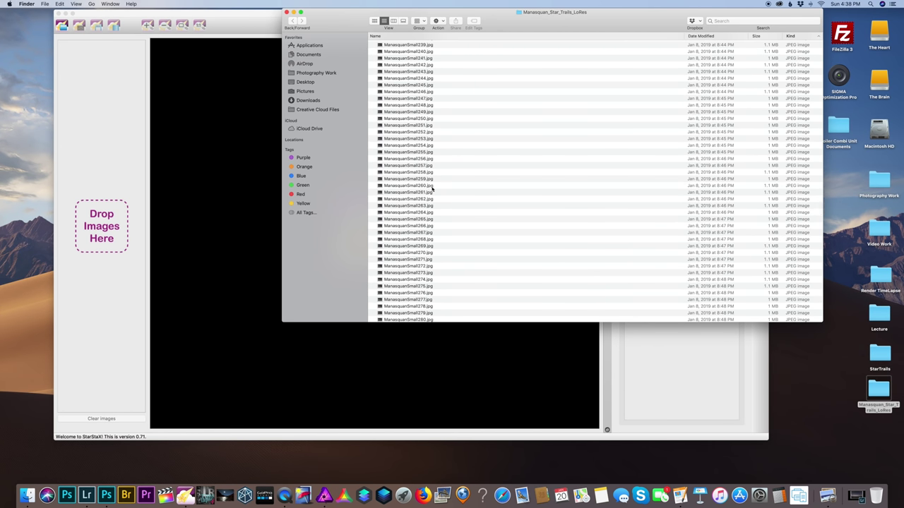
scroll(429, 201, down, 8)
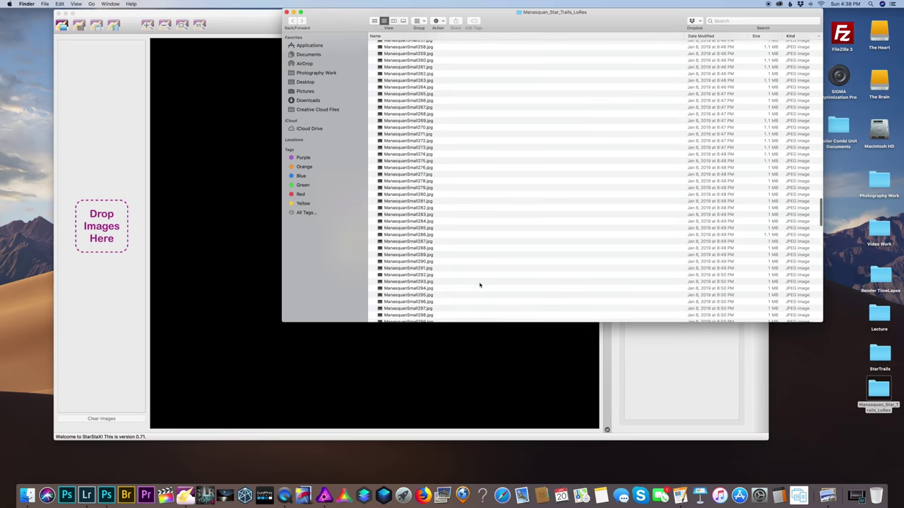
scroll(415, 247, down, 20)
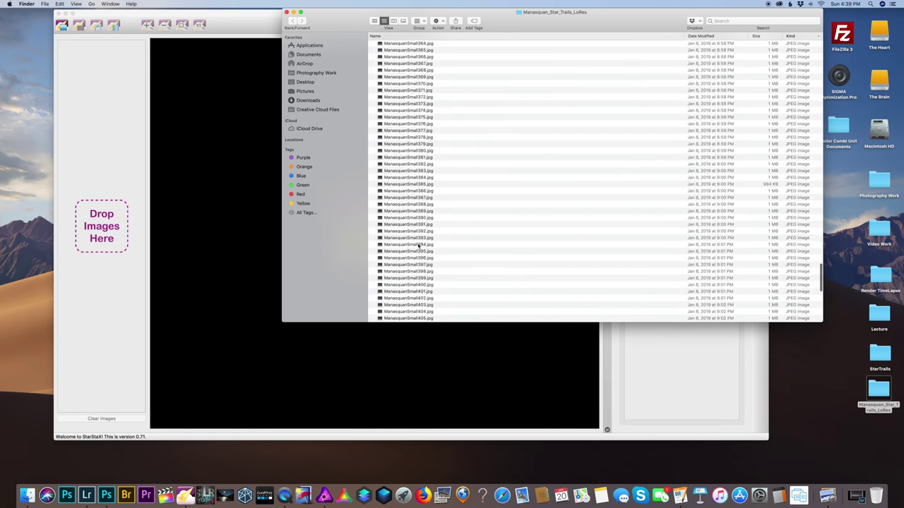
scroll(419, 246, down, 7)
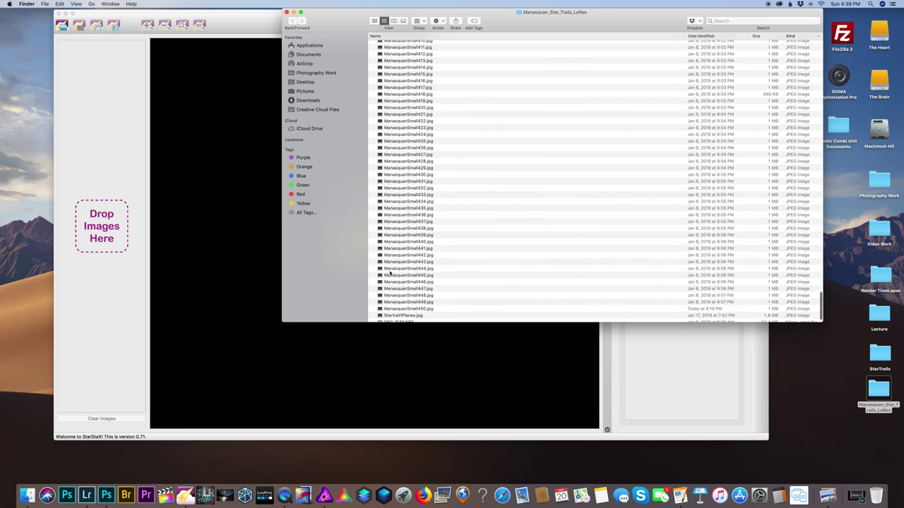
shift+click(408, 290)
drag(408, 290, 119, 238)
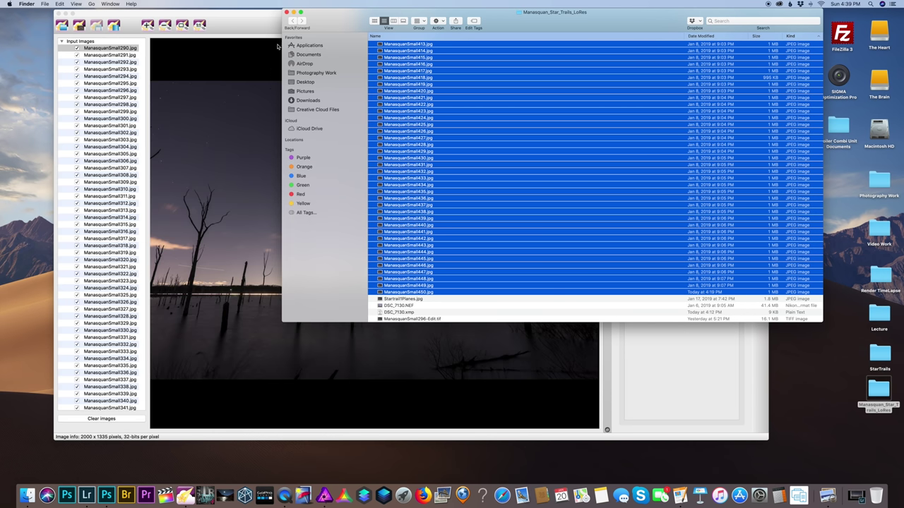
click(285, 12)
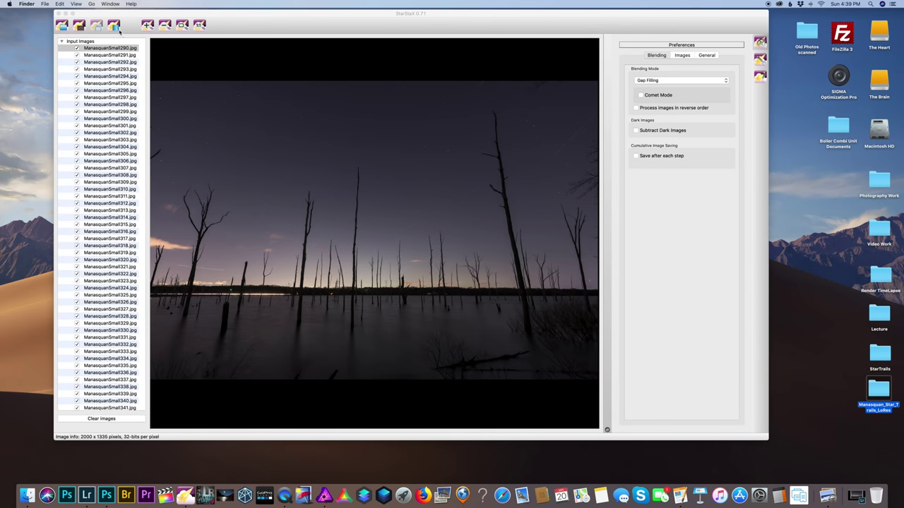
- Keep Gap Filling as the blending mode and start processing the star trails
click(670, 81)
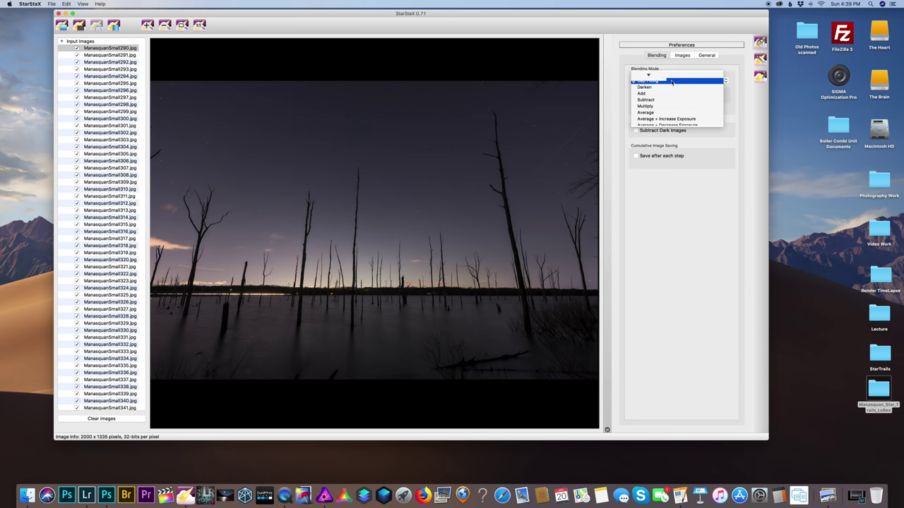
click(670, 81)
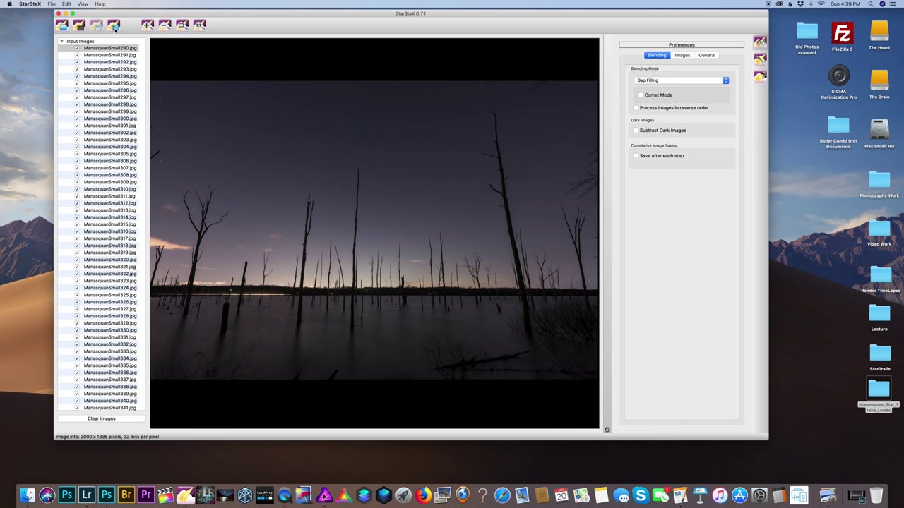
click(114, 25)
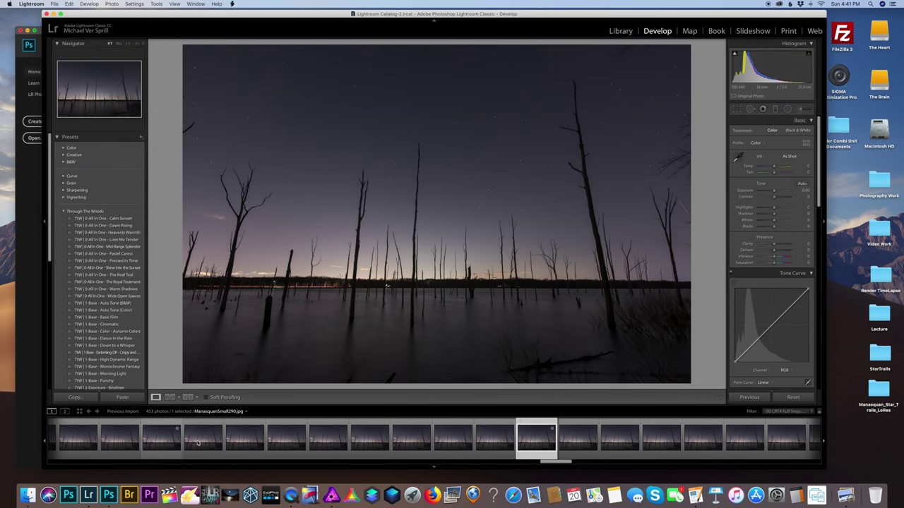
- Select 155 frames starting at ManasquanSmall295 and open them as layers in Photoshop
click(324, 442)
scroll(325, 444, right, 3)
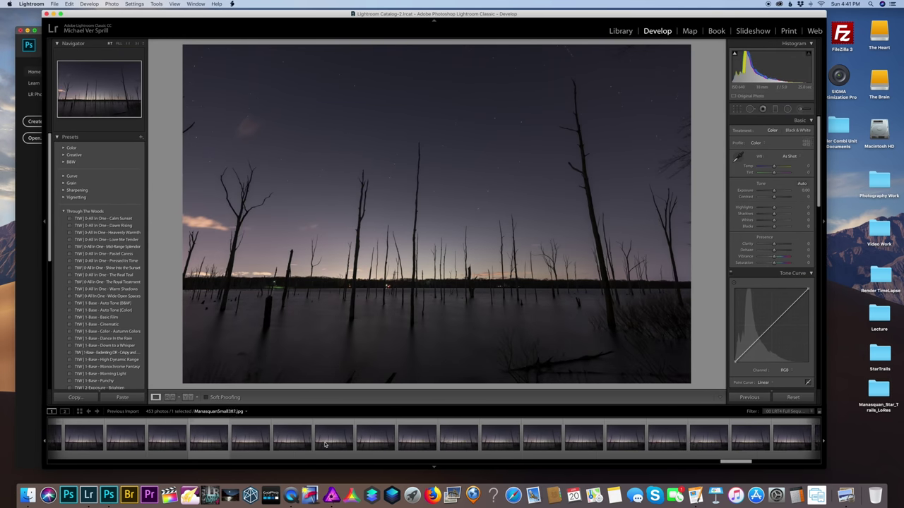
shift+click(674, 439)
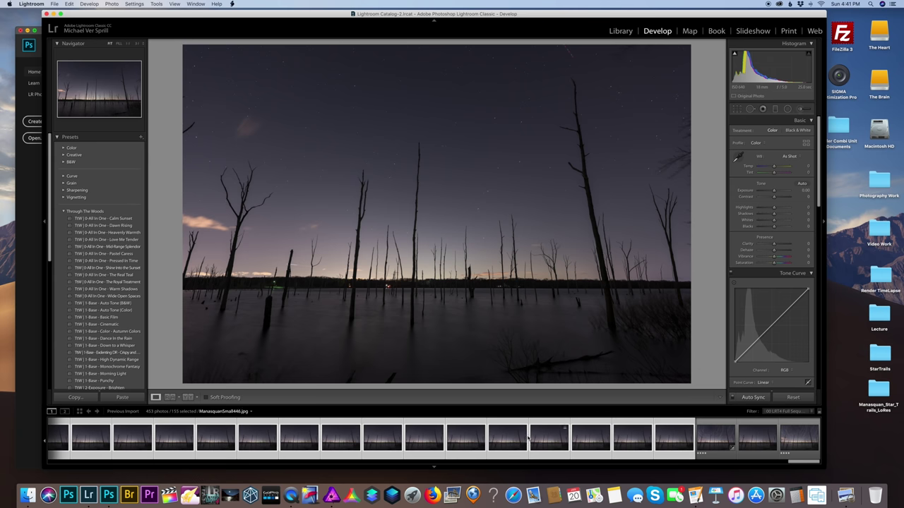
right_click(460, 438)
mouse_move(484, 401)
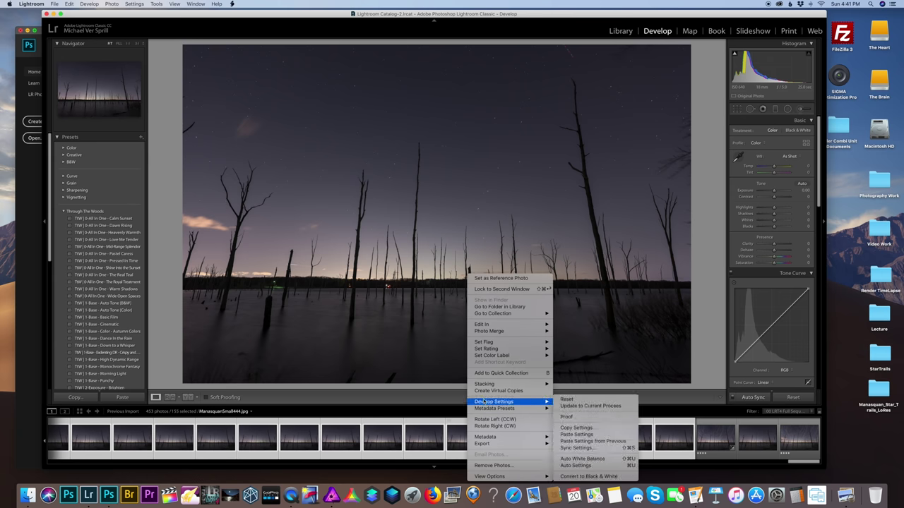
mouse_move(504, 324)
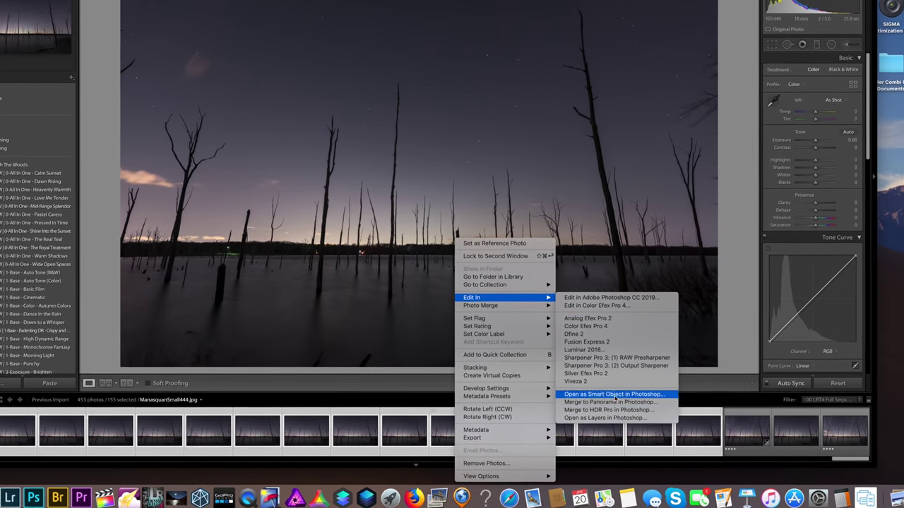
click(605, 418)
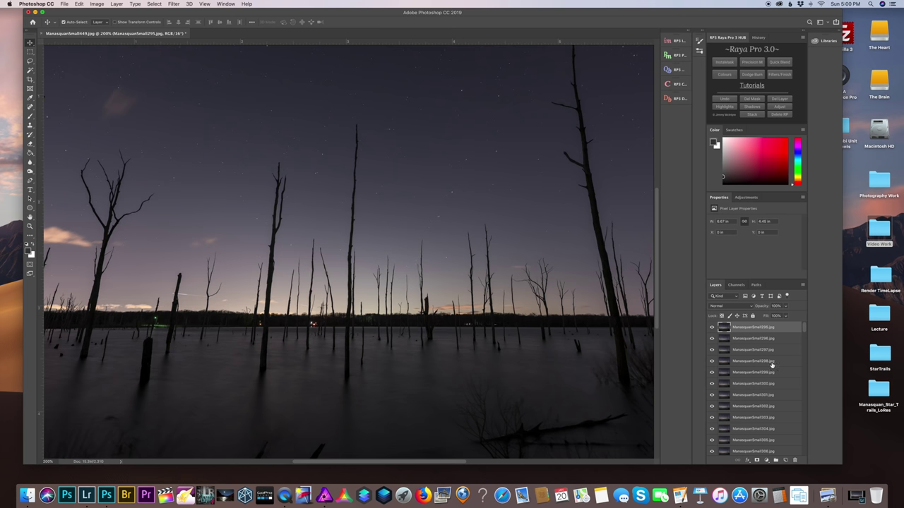
- Set the stacked layers' blend mode to Lighten and zoom in to check the circular star trails
scroll(772, 364, down, 15)
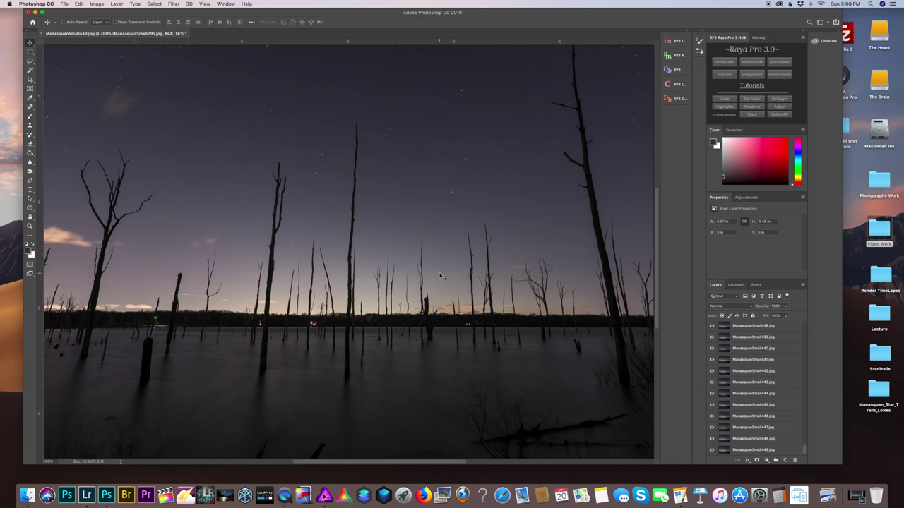
key(super+minus)
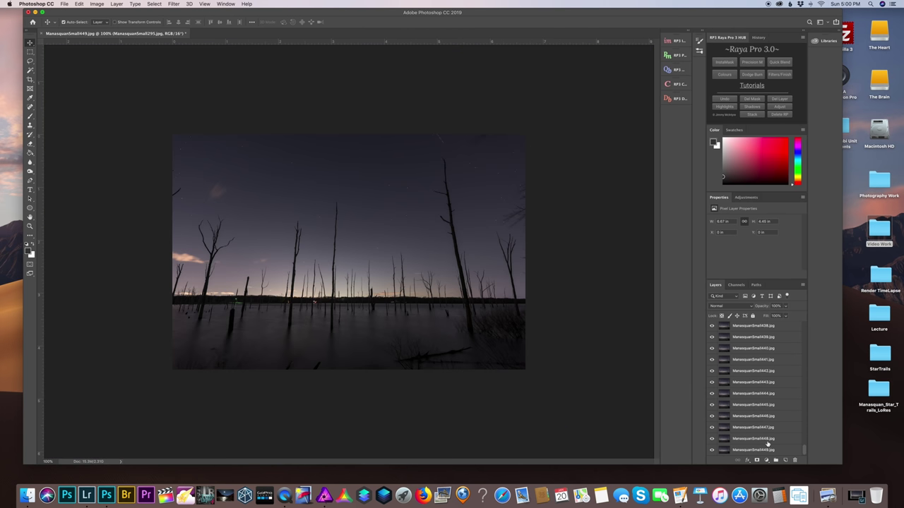
click(737, 303)
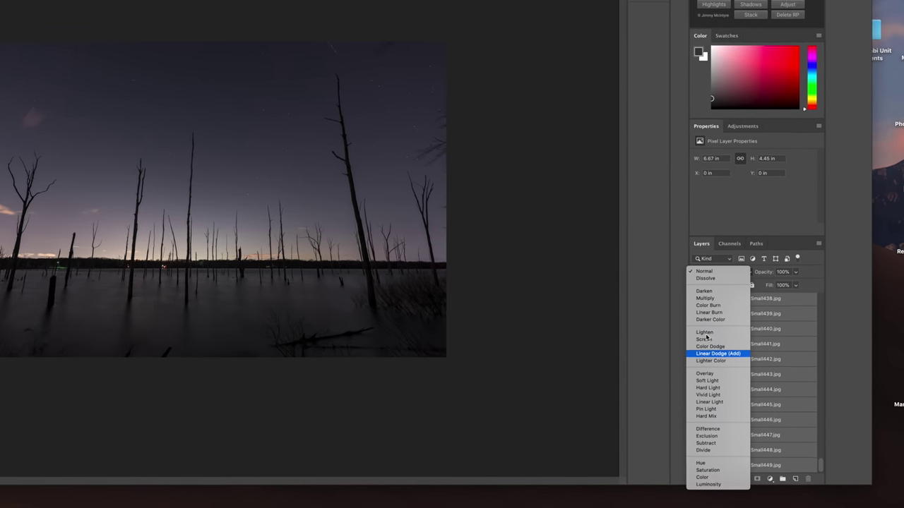
click(710, 352)
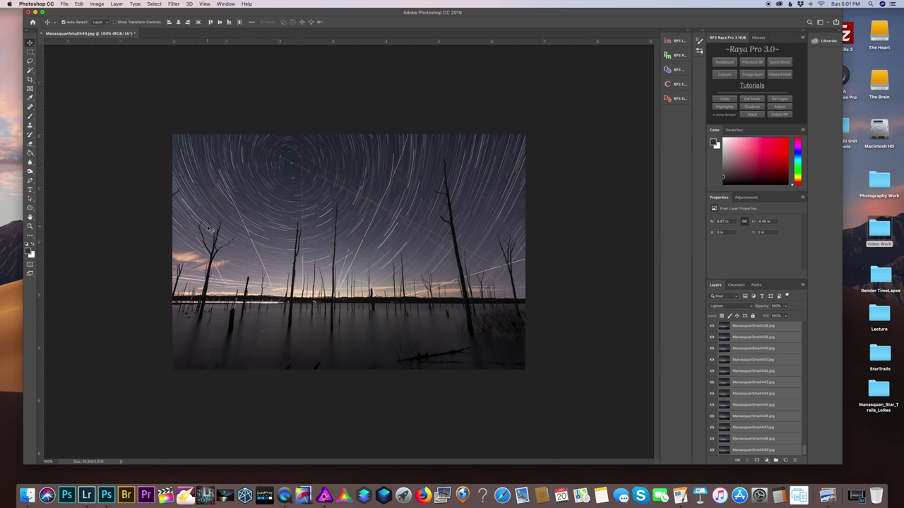
key(super+equal)
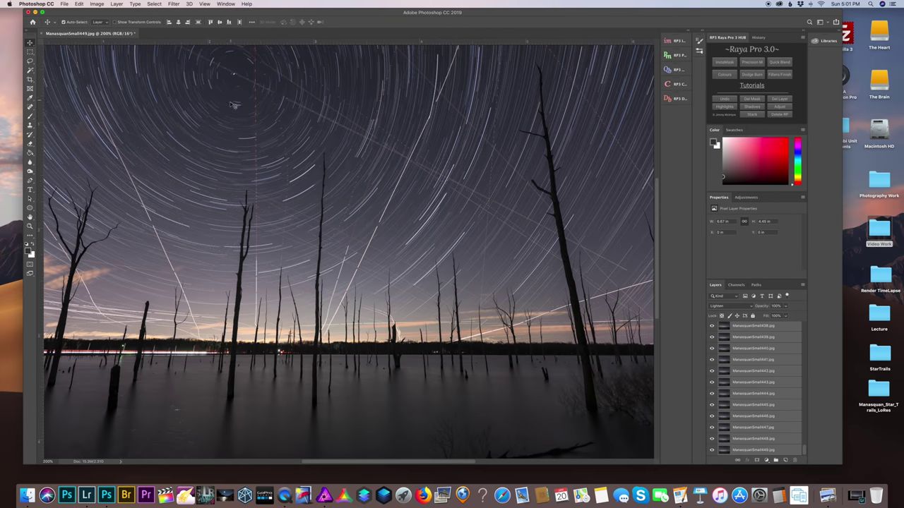
scroll(229, 268, up, 5)
scroll(228, 268, down, 5)
scroll(229, 268, right, 4)
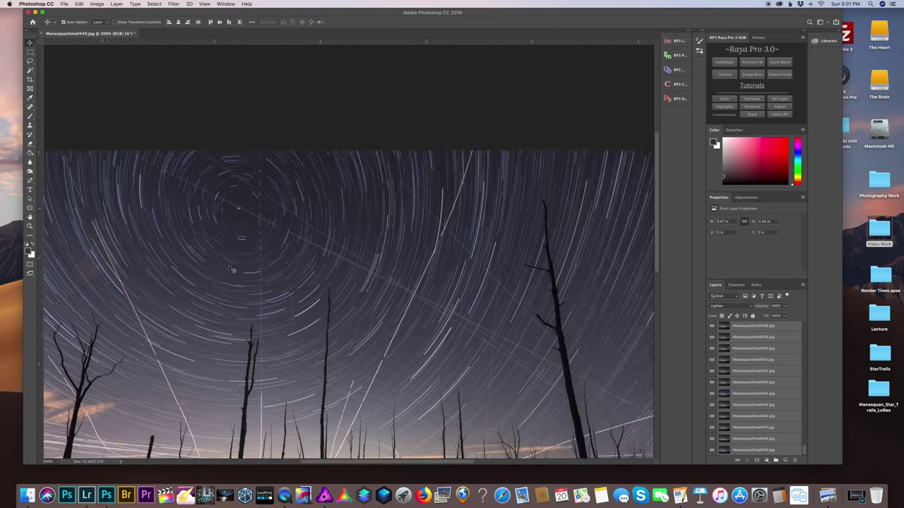
key(super+minus)
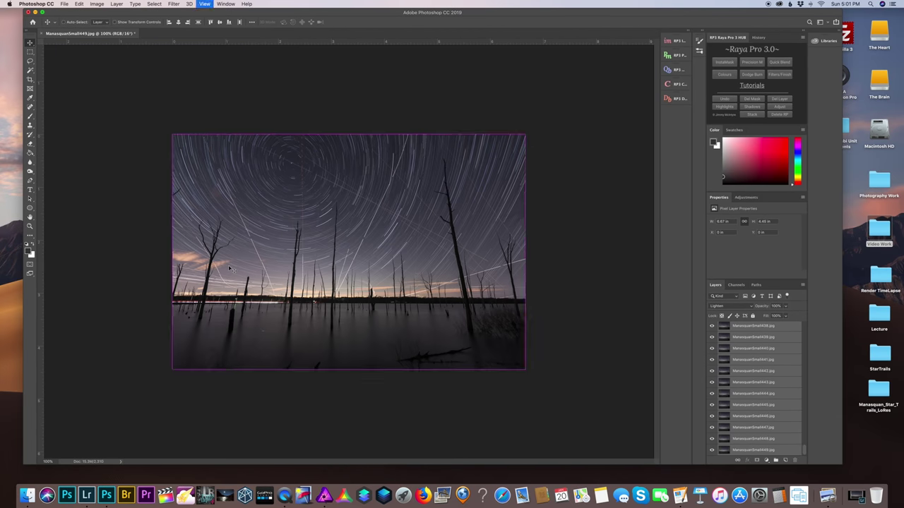
click(740, 306)
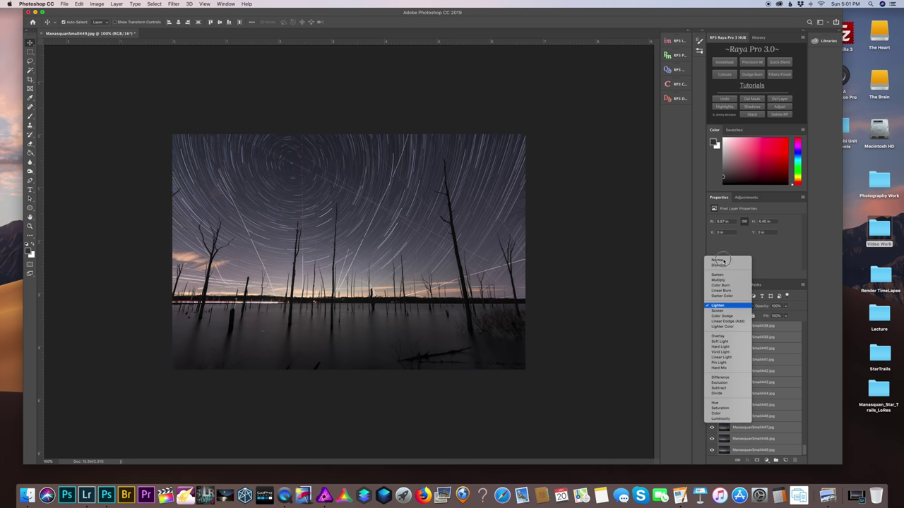
- Revert the layers to Normal blending and hide every layer in the document
key(Escape)
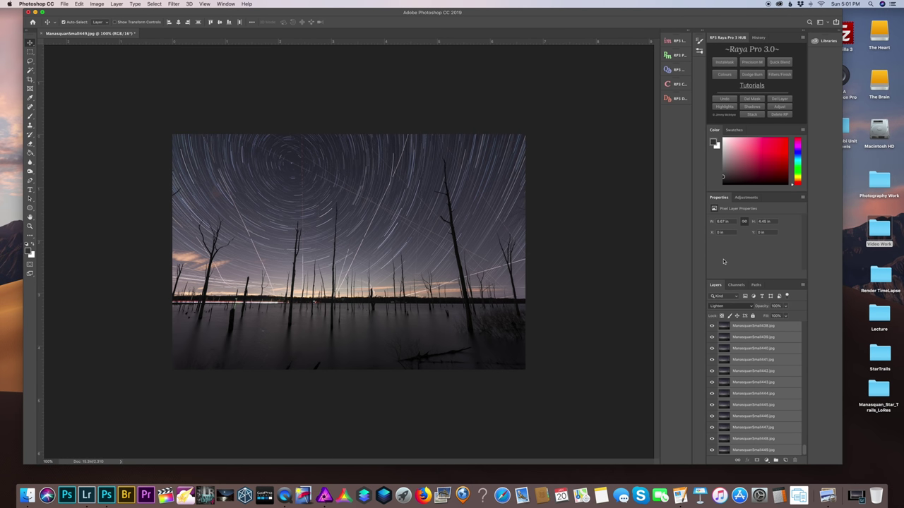
scroll(771, 354, up, 20)
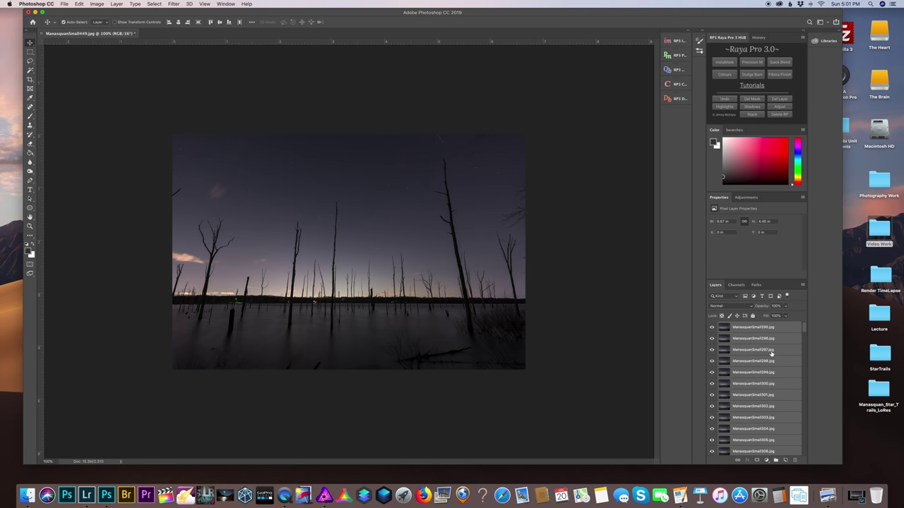
right_click(713, 328)
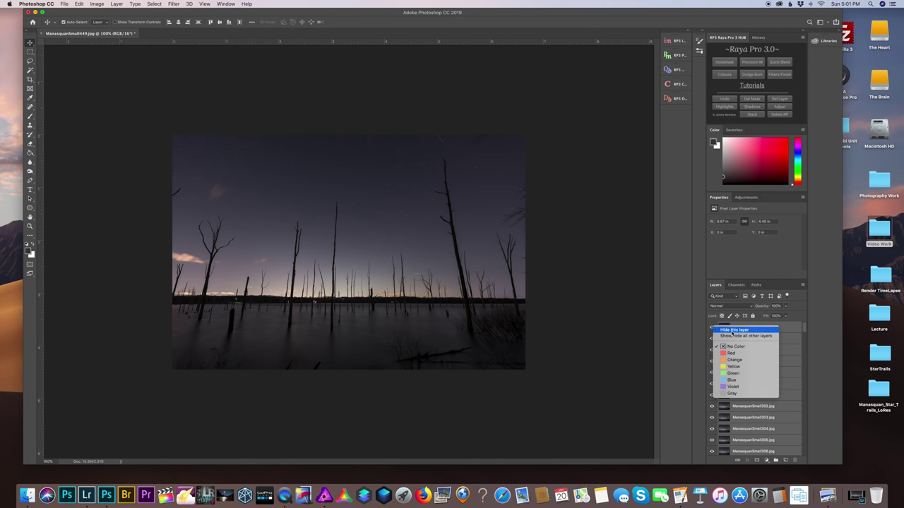
click(732, 333)
scroll(751, 361, down, 15)
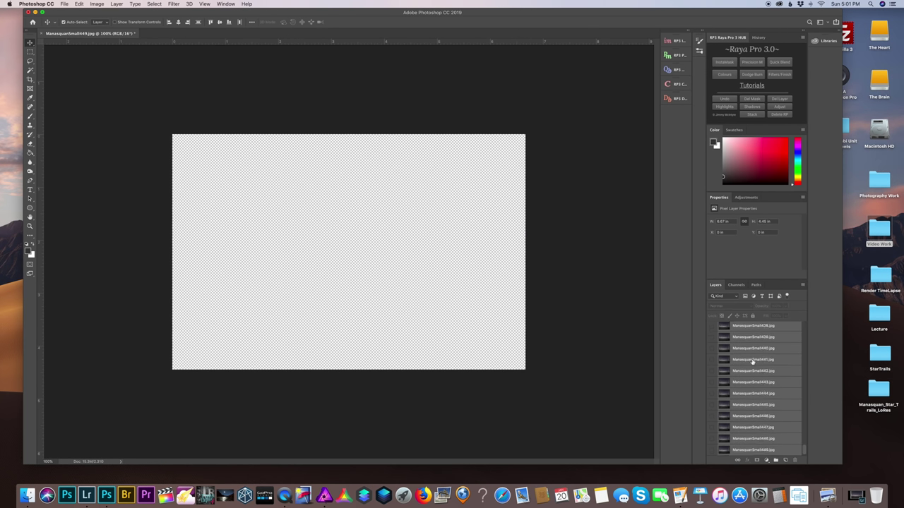
- After briefly trying frames 446 and 445, make frames ManasquanSmall440–444 visible
click(754, 450)
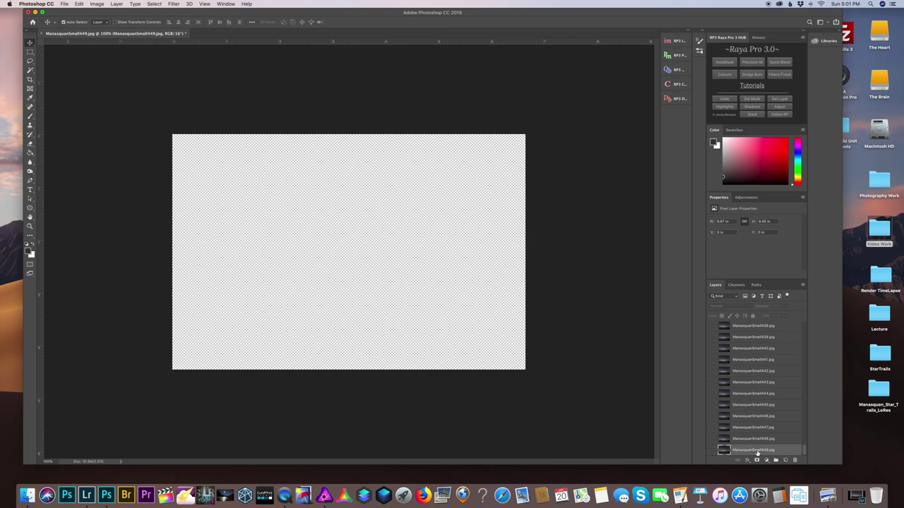
click(713, 418)
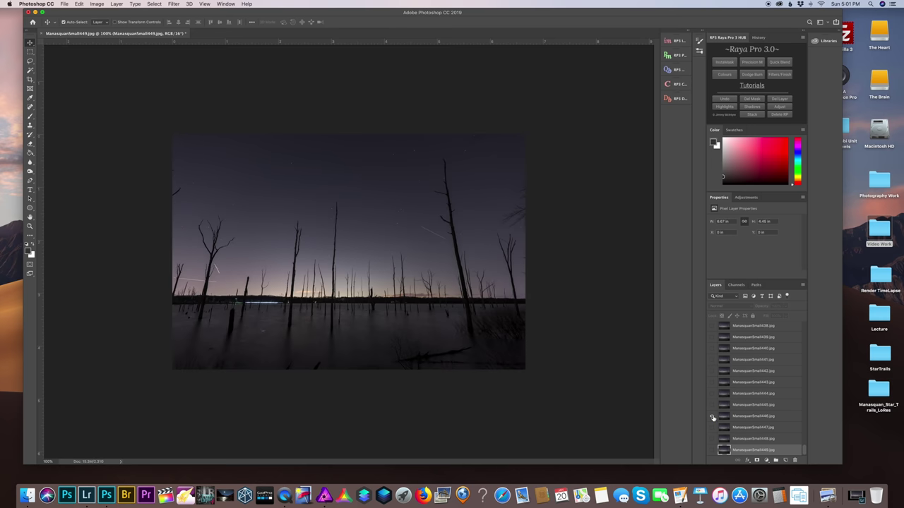
click(713, 417)
click(712, 407)
click(711, 406)
click(712, 395)
click(712, 383)
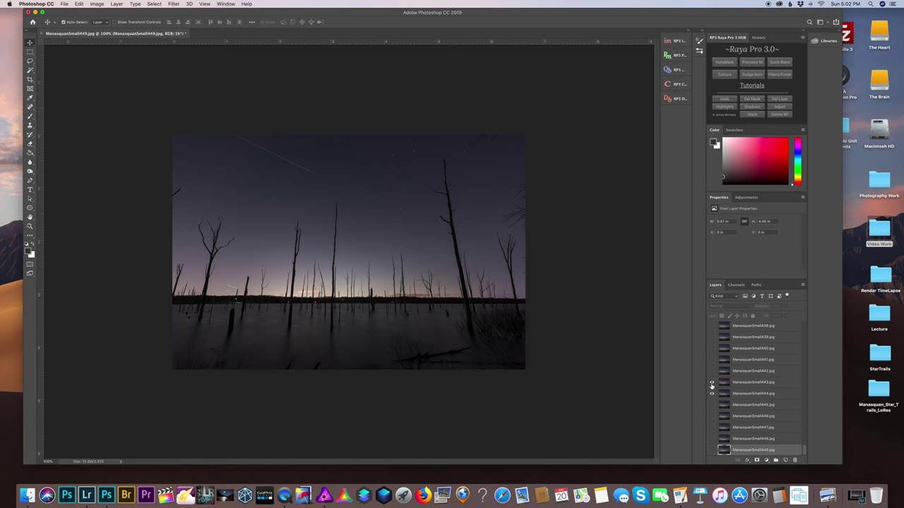
click(712, 371)
click(712, 361)
click(711, 349)
- Duplicate layers ManasquanSmall440–444 and convert the five copies into one smart object
click(747, 393)
shift+click(753, 349)
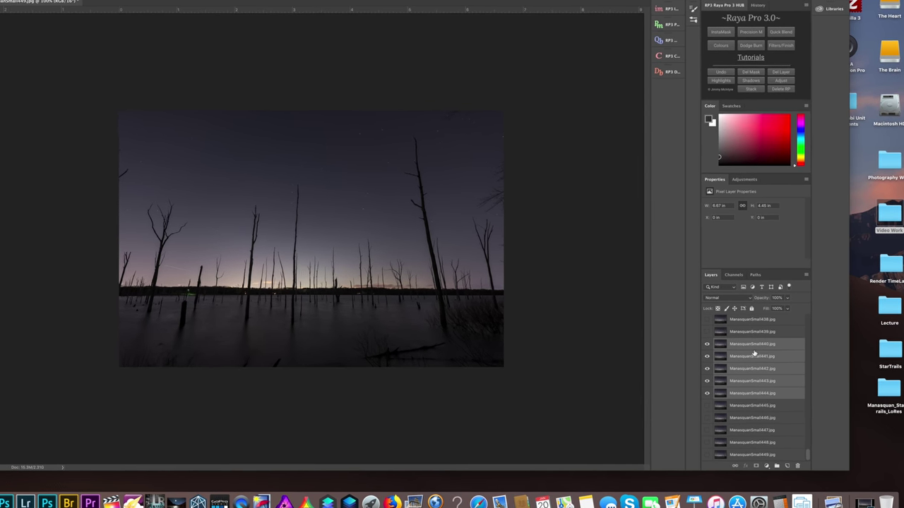
drag(754, 353, 793, 480)
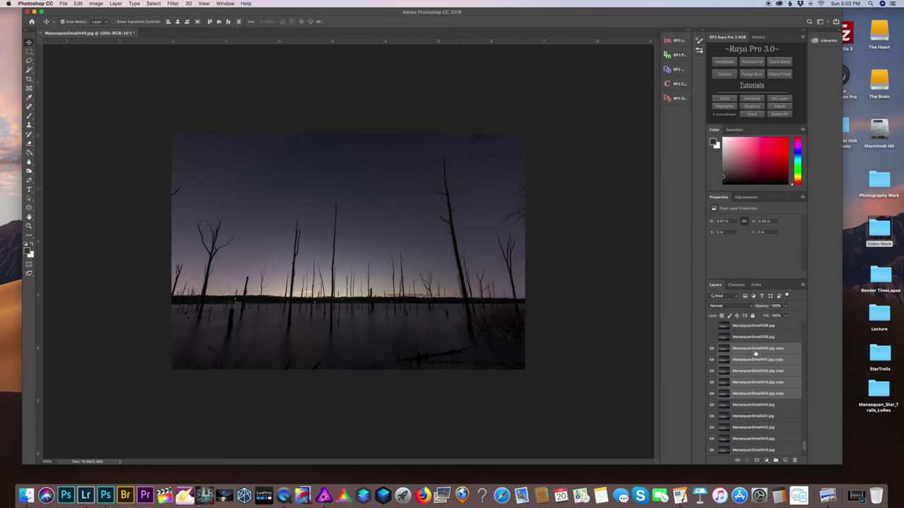
right_click(759, 352)
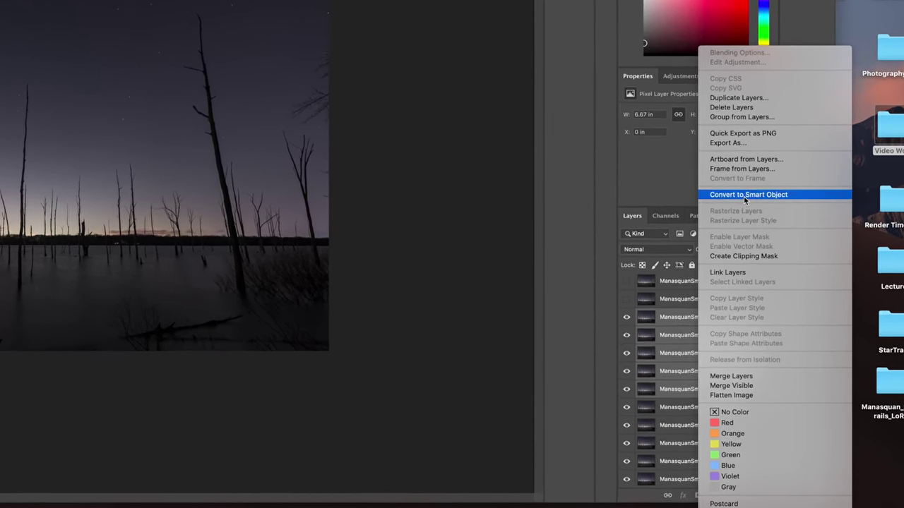
click(741, 209)
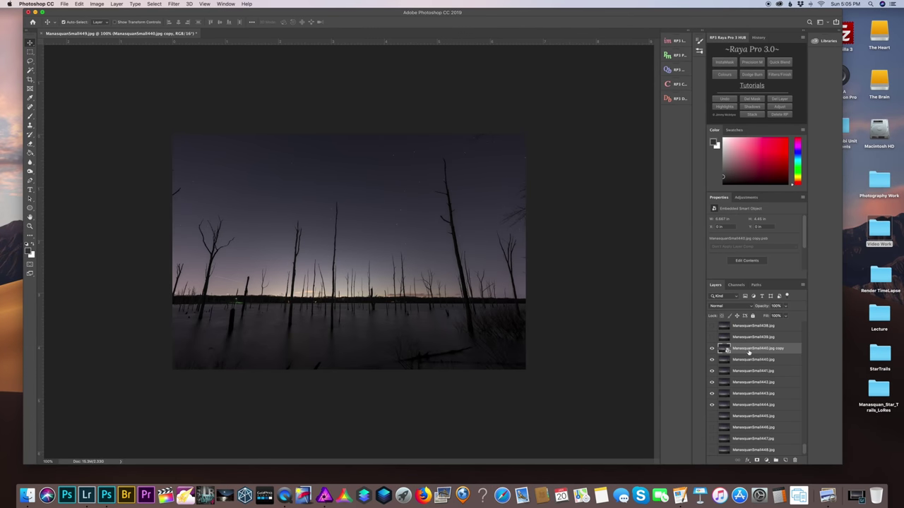
click(117, 4)
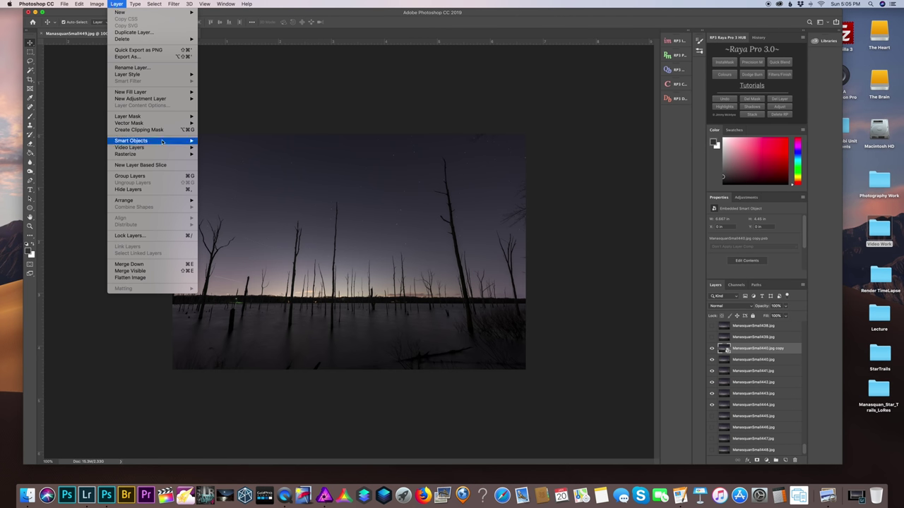
mouse_move(161, 141)
mouse_move(258, 251)
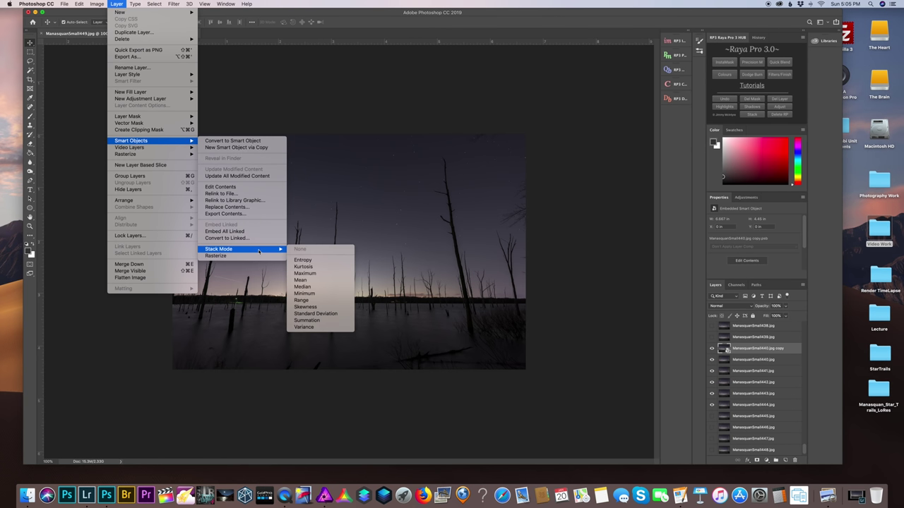
click(303, 279)
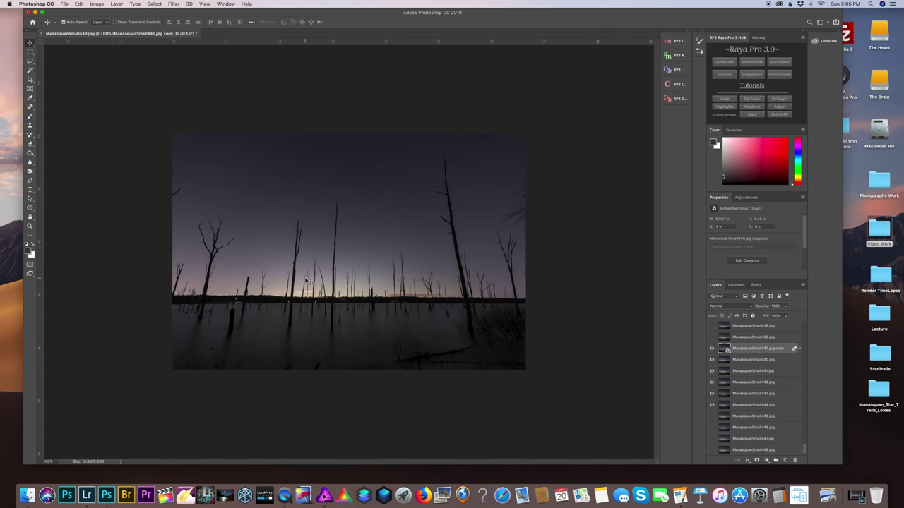
scroll(318, 300, up, 4)
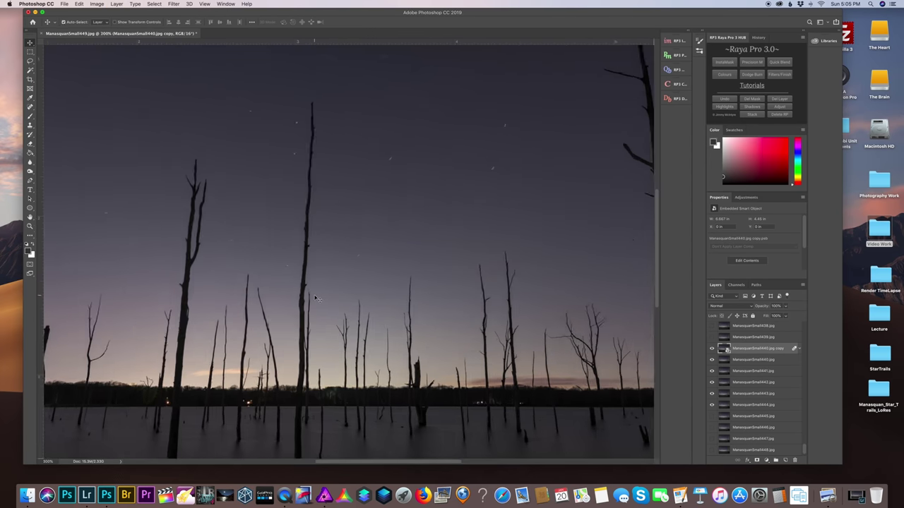
scroll(318, 293, down, 4)
scroll(317, 288, up, 2)
scroll(316, 288, left, 2)
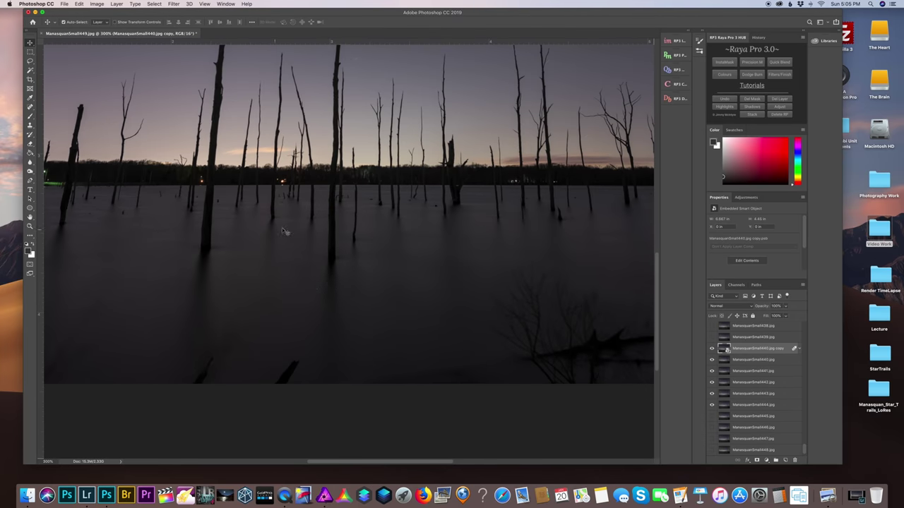
click(711, 349)
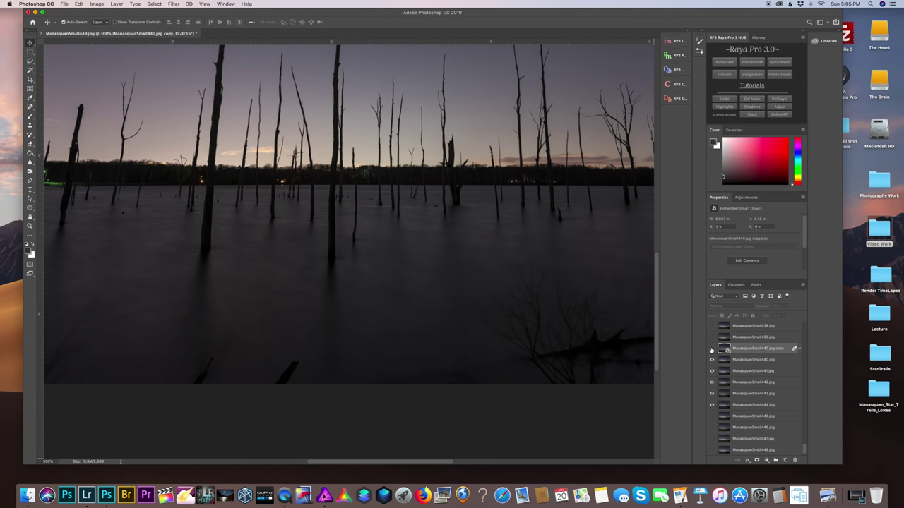
click(711, 349)
click(711, 349)
click(711, 349)
scroll(383, 238, left, 3)
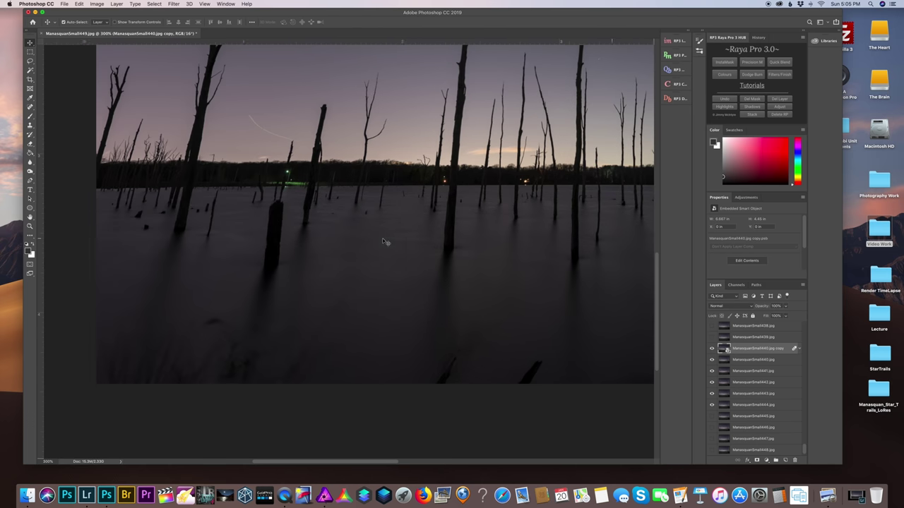
scroll(383, 241, up, 3)
scroll(383, 242, right, 3)
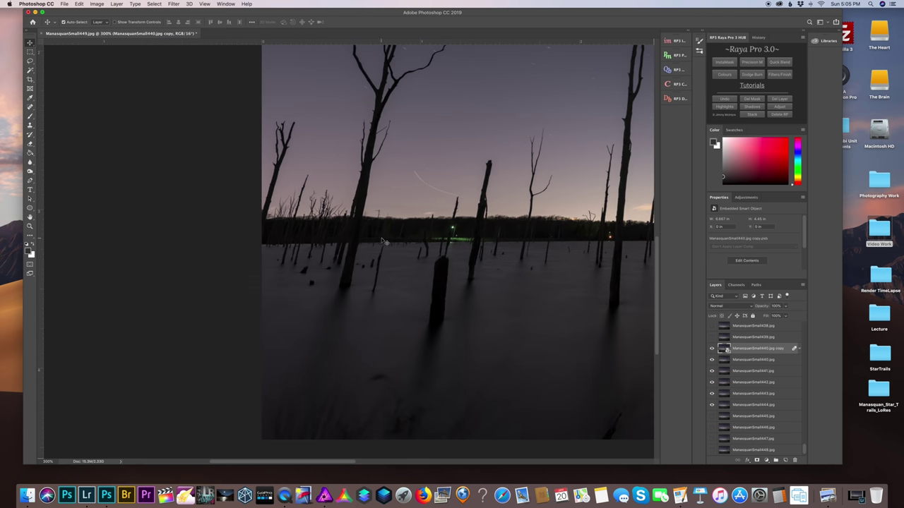
scroll(382, 242, down, 3)
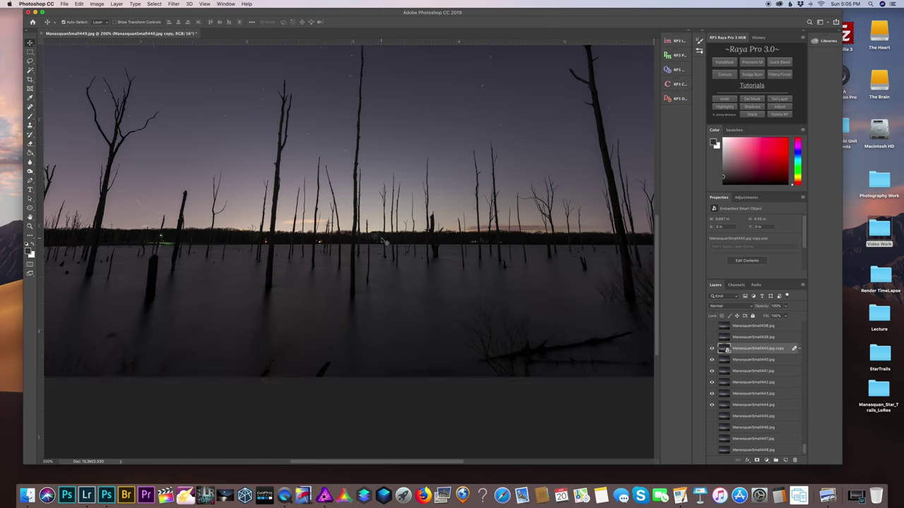
right_click(748, 347)
- Rasterize the extra copy layer and delete it
click(769, 298)
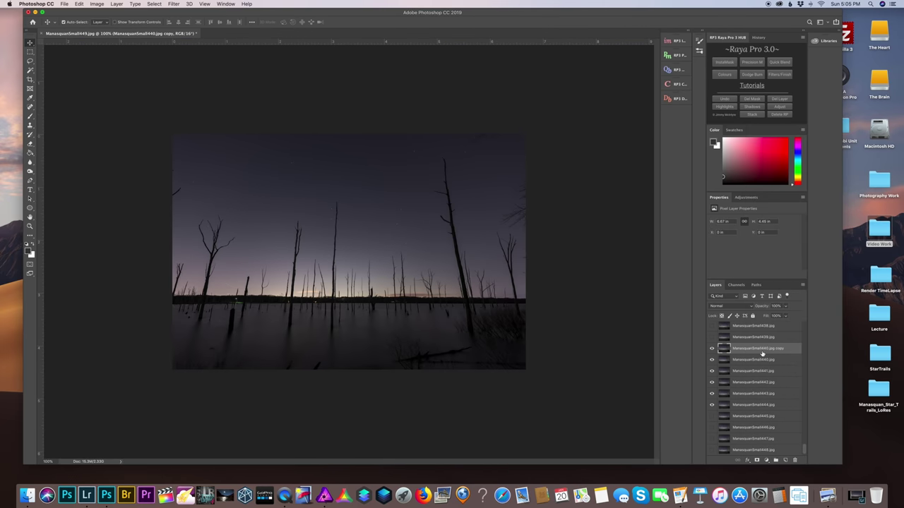
drag(758, 351, 752, 326)
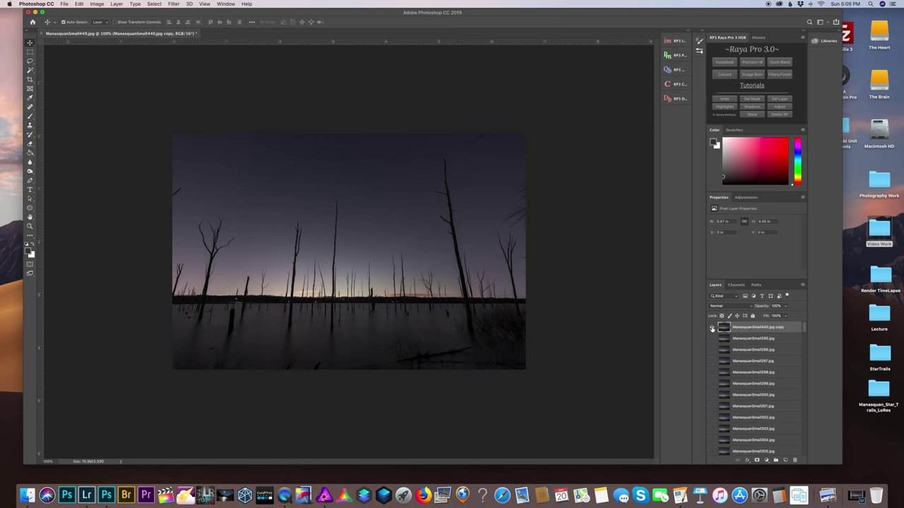
key(Delete)
- Select and show all frame layers, then set their blend mode to Lighten
scroll(741, 346, down, 15)
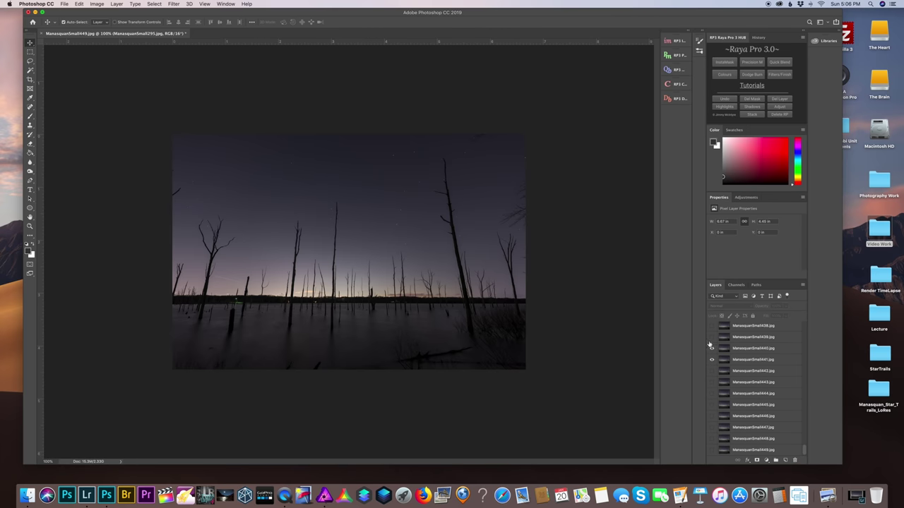
drag(711, 348, 711, 360)
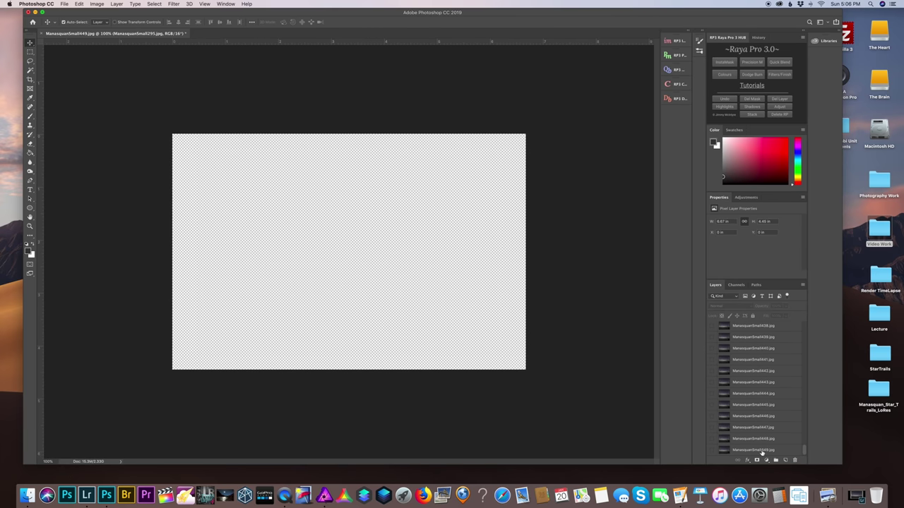
shift+click(762, 450)
right_click(715, 375)
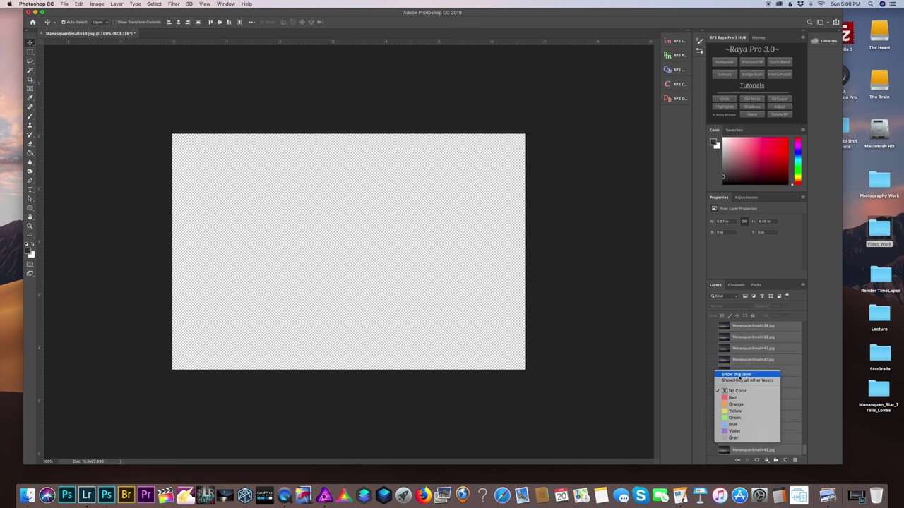
click(741, 377)
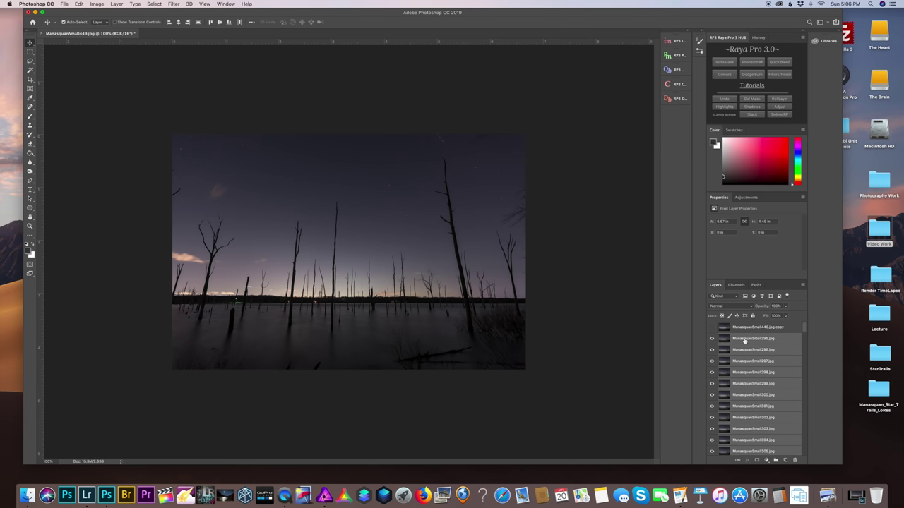
click(740, 307)
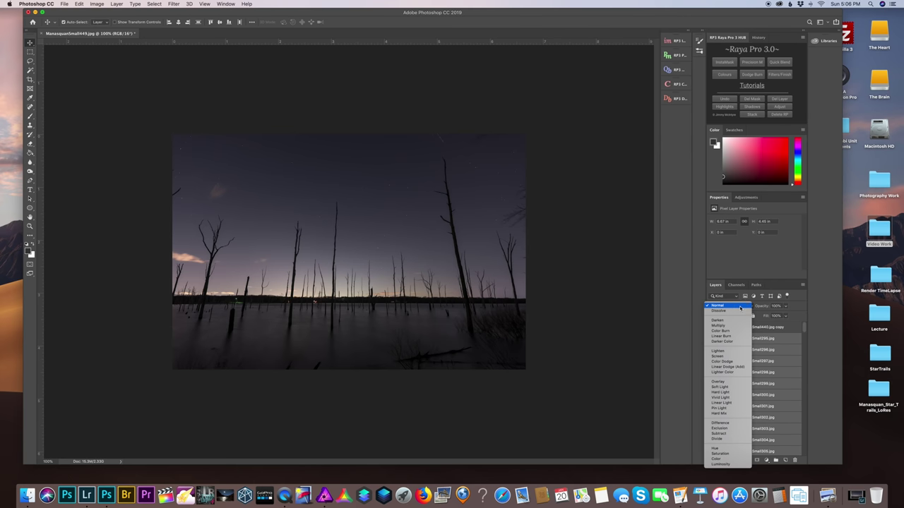
click(733, 352)
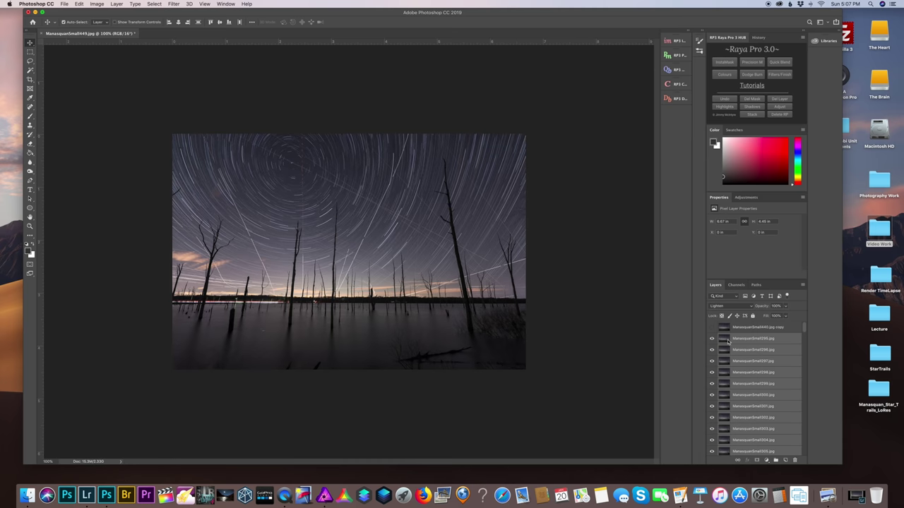
- Hide all the frame layers
right_click(713, 340)
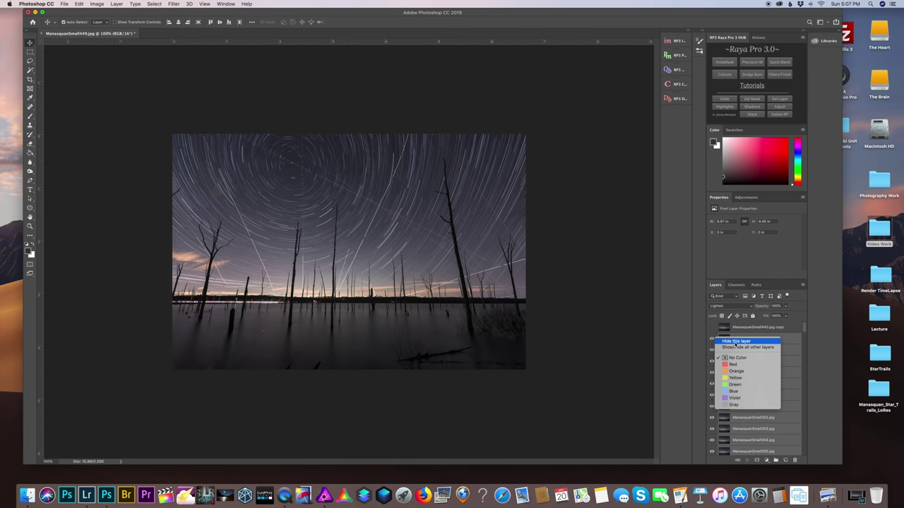
click(735, 341)
scroll(734, 344, down, 5)
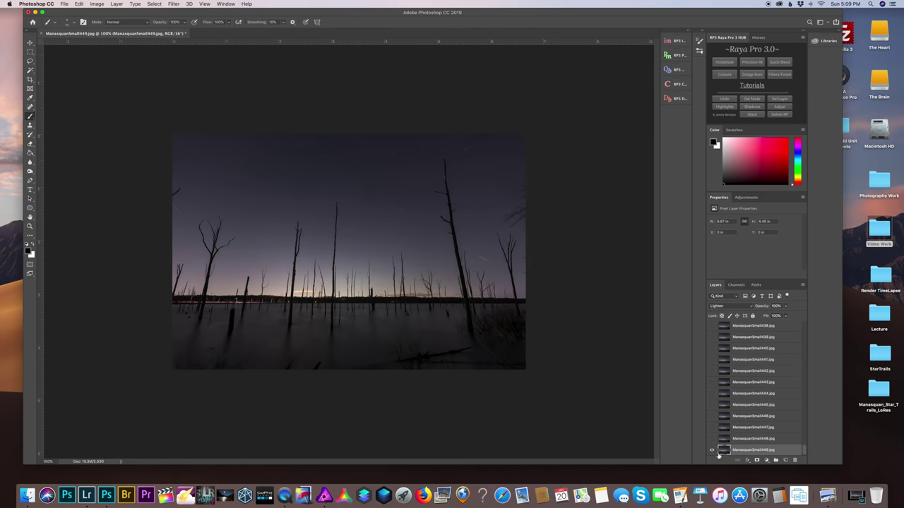
- Show only frame ManasquanSmall449 and pick the Brush tool with black as foreground
click(713, 451)
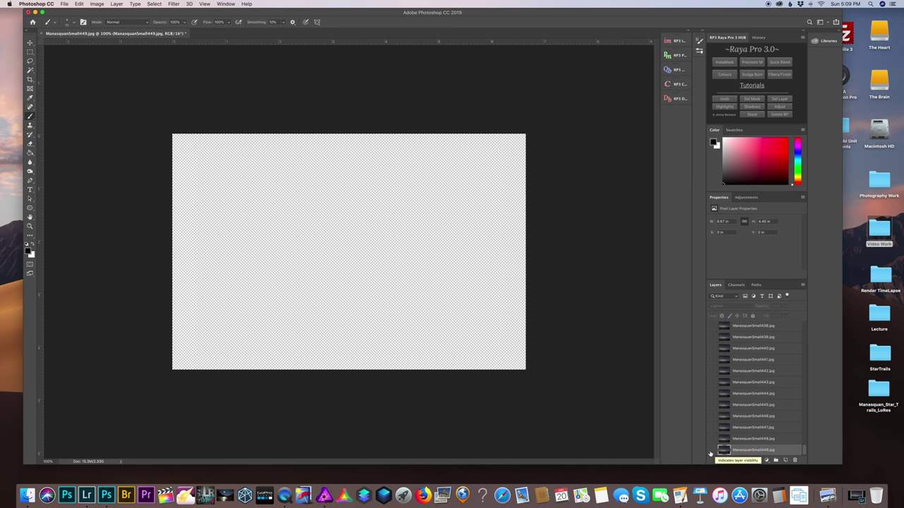
click(713, 451)
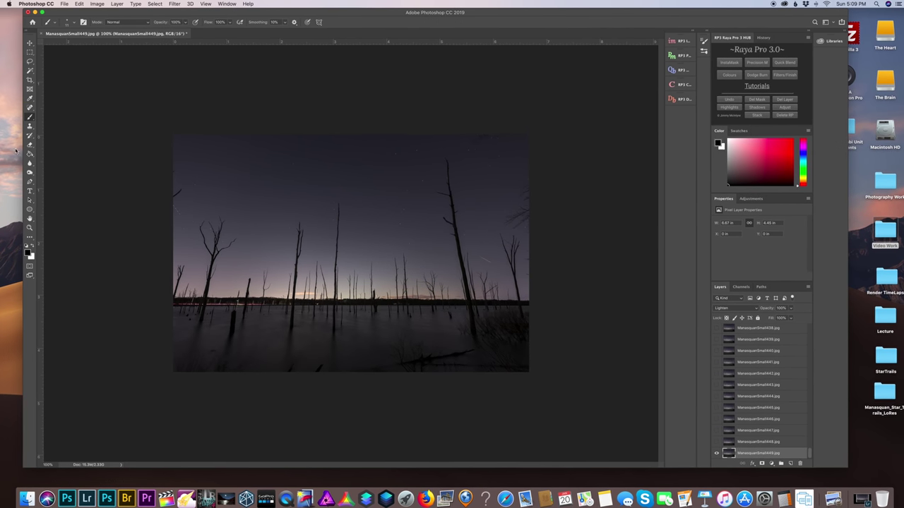
click(30, 116)
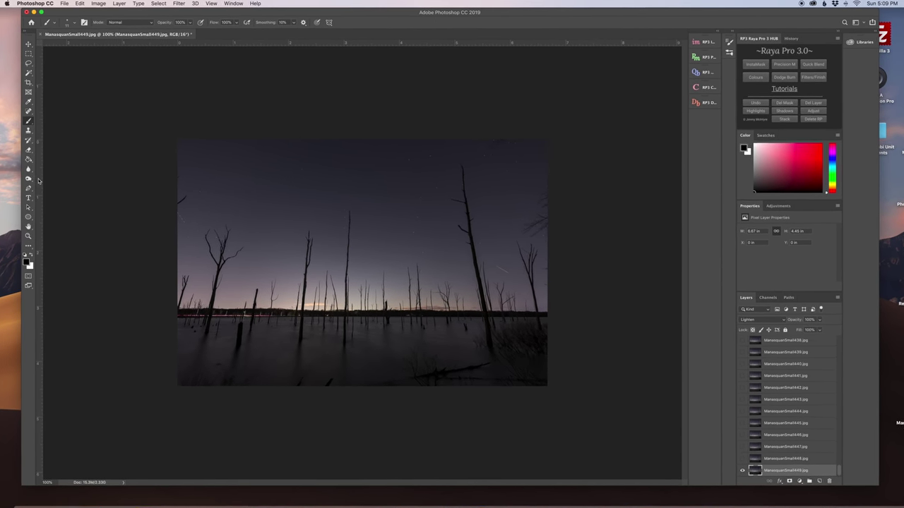
click(27, 258)
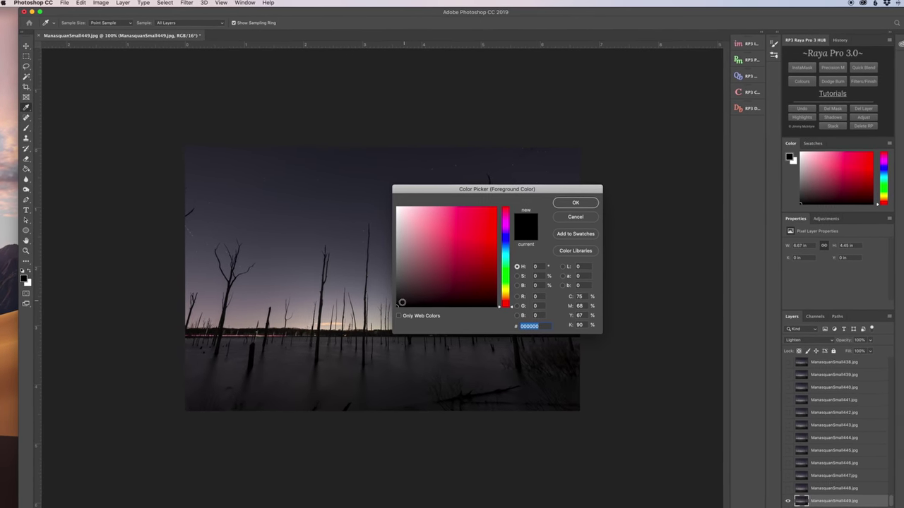
click(566, 199)
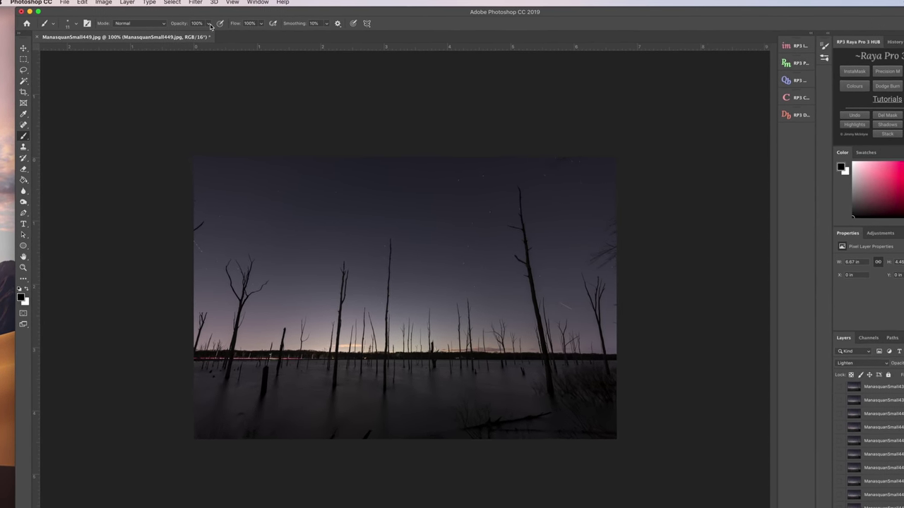
- Set the brush size to 12 and zoom the canvas to 200%
click(206, 25)
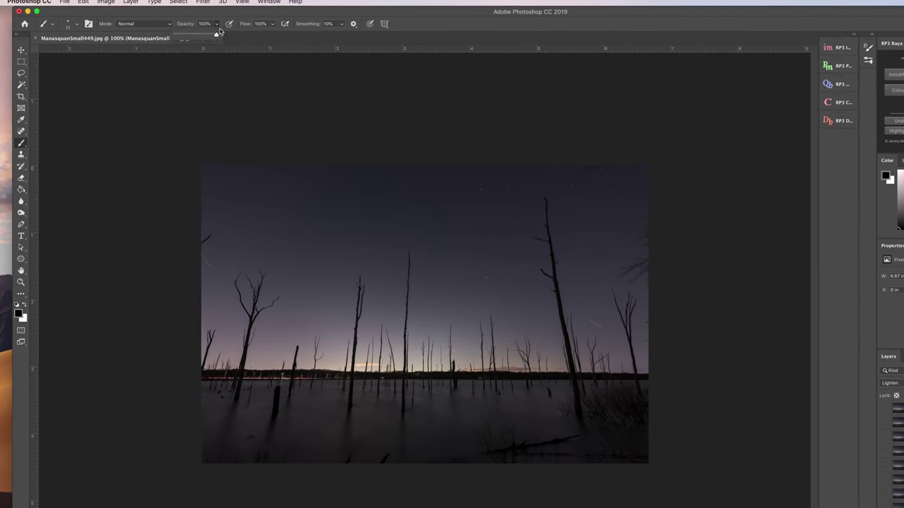
click(51, 24)
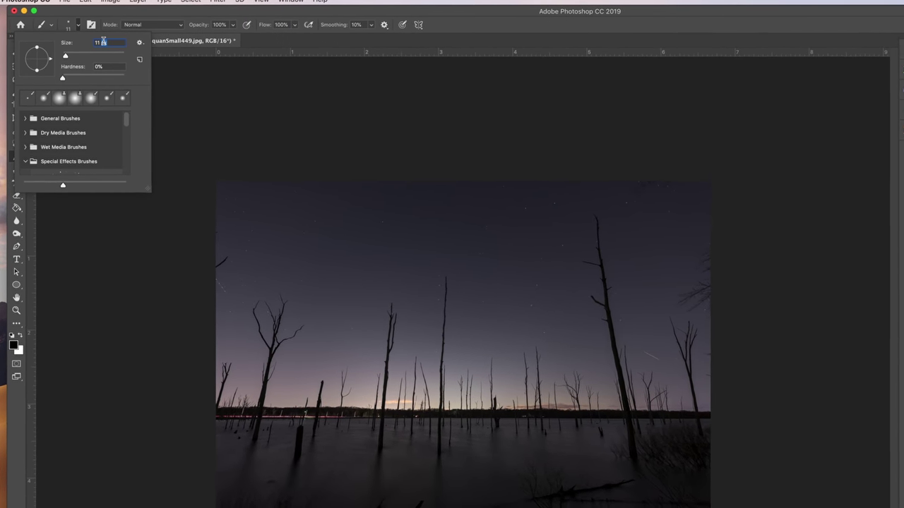
double_click(101, 42)
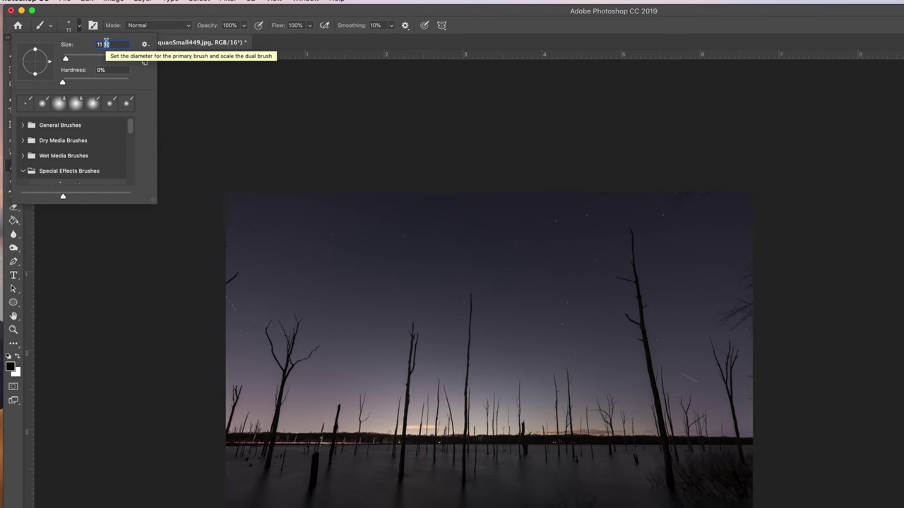
text(12)
key(Return)
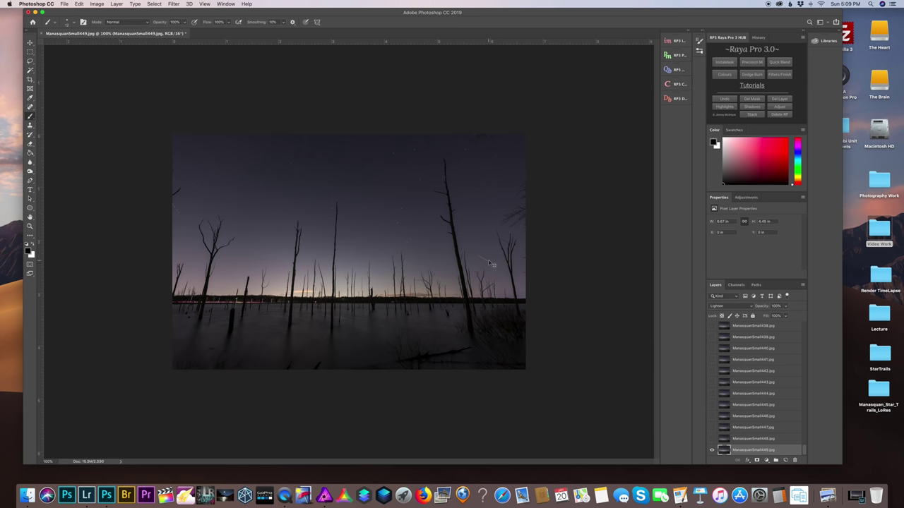
key(super+equal)
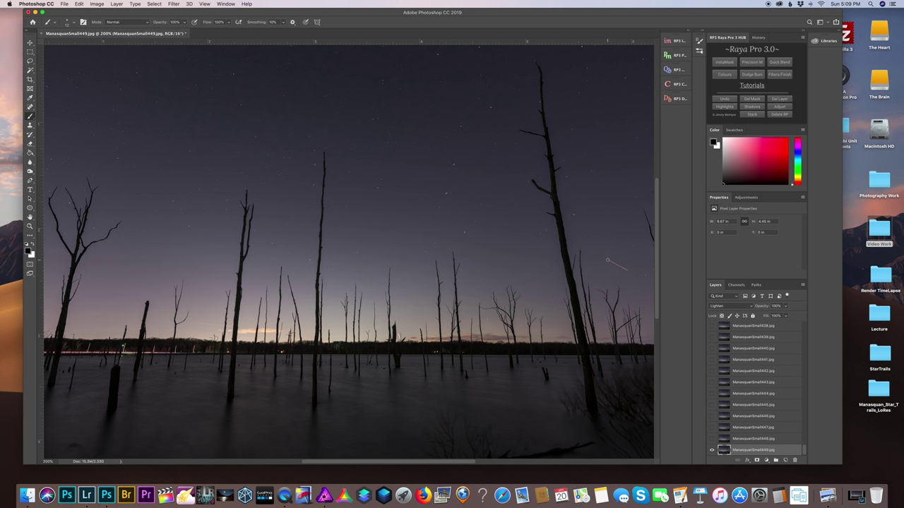
- Paint black over the light streak in the sky and the bird wing near the left edge
drag(607, 259, 625, 269)
scroll(191, 243, left, 5)
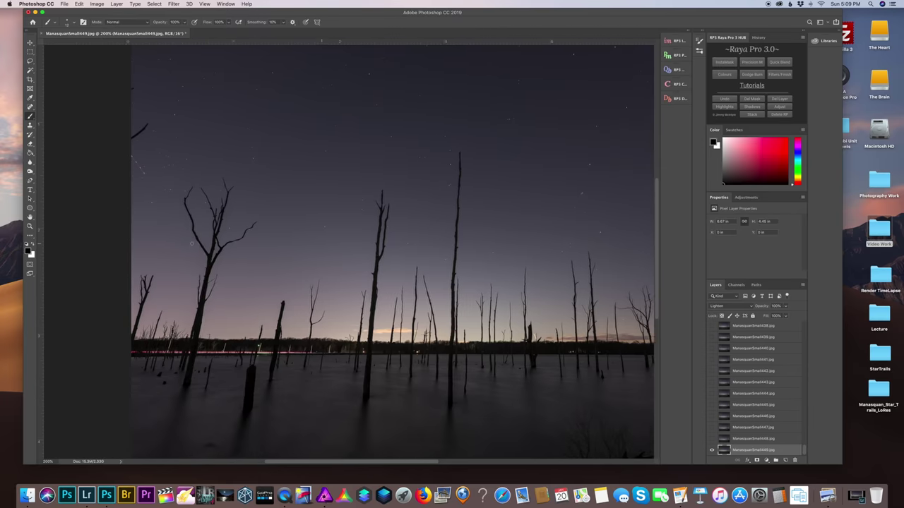
scroll(191, 243, left, 1)
mouse_move(168, 171)
mouse_down()
mouse_move(157, 154)
mouse_move(170, 175)
mouse_up()
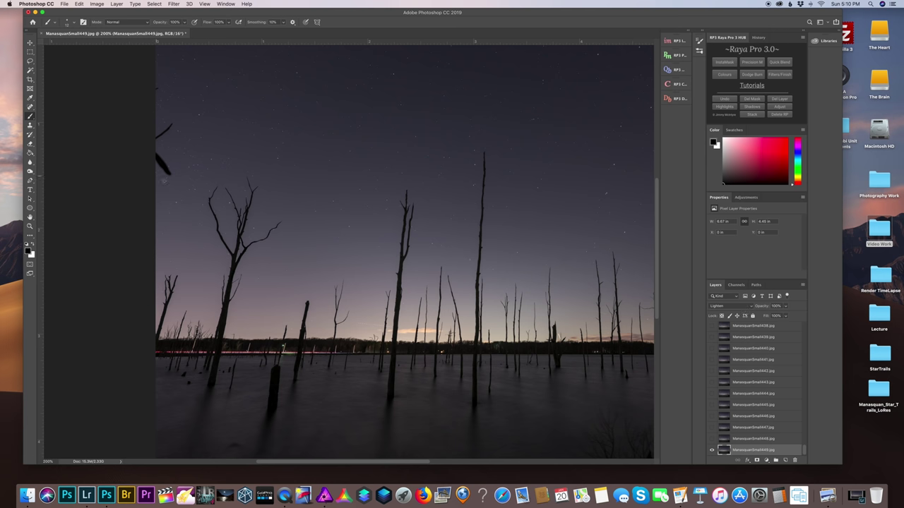
- Show frame 448, then step up through the frames to 432, showing each one
click(712, 439)
scroll(167, 156, right, 10)
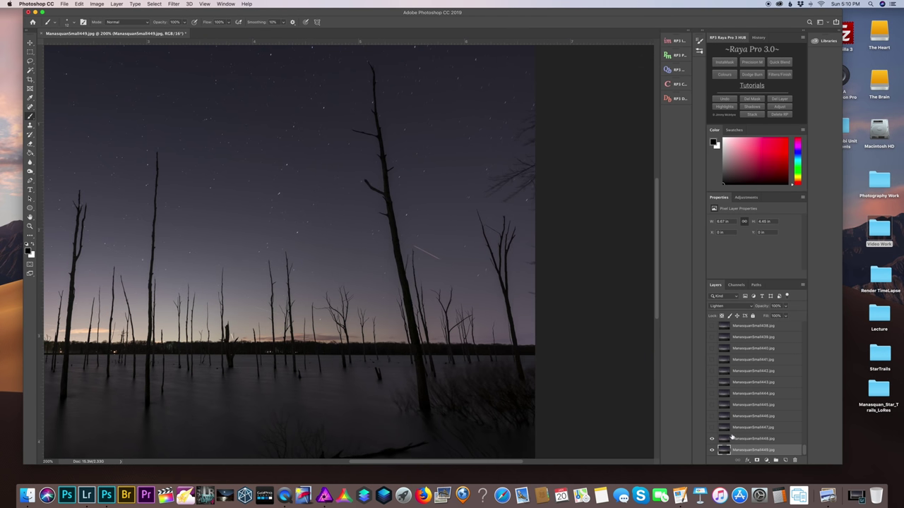
key(alt+bracketright)
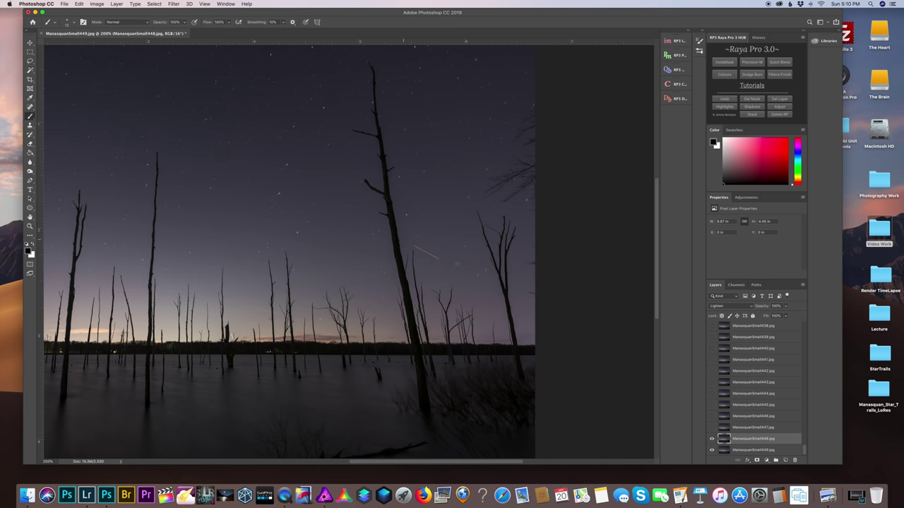
scroll(457, 263, left, 8)
key(alt+bracketright)
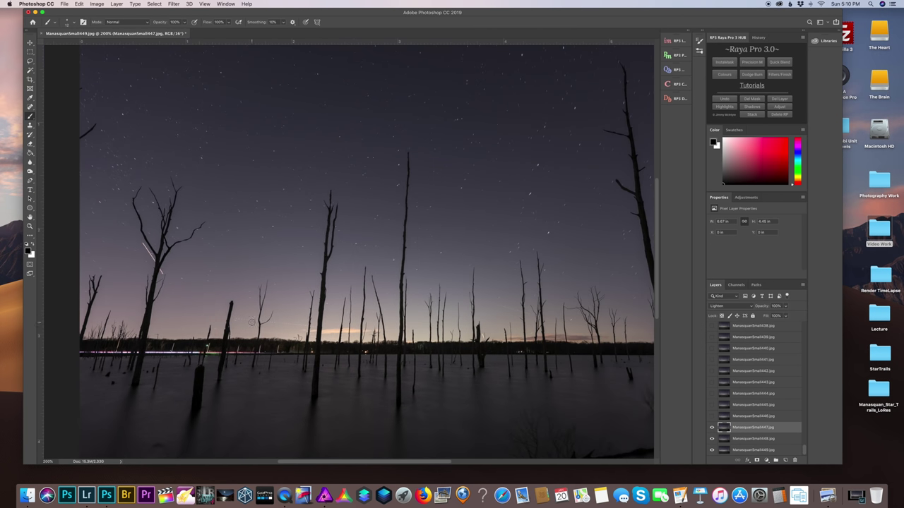
key(alt+bracketright)
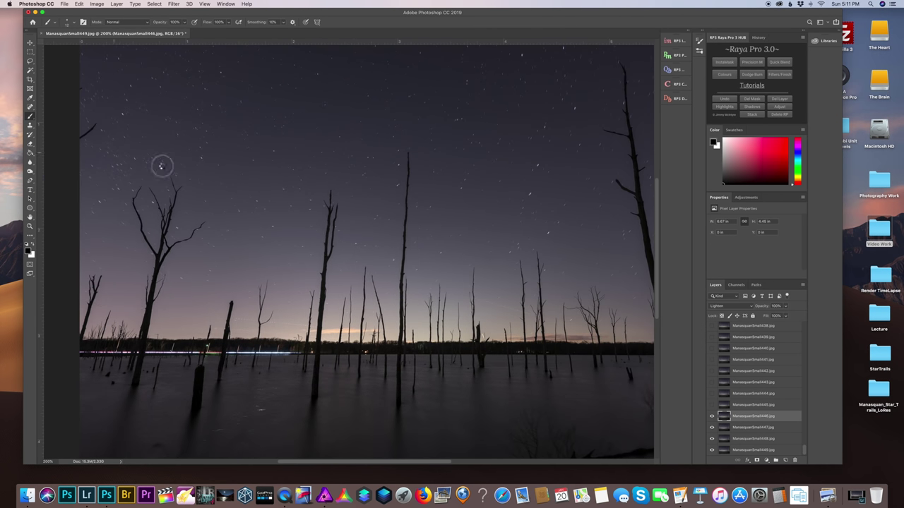
key(alt+bracketright)
key(alt+bracketright)
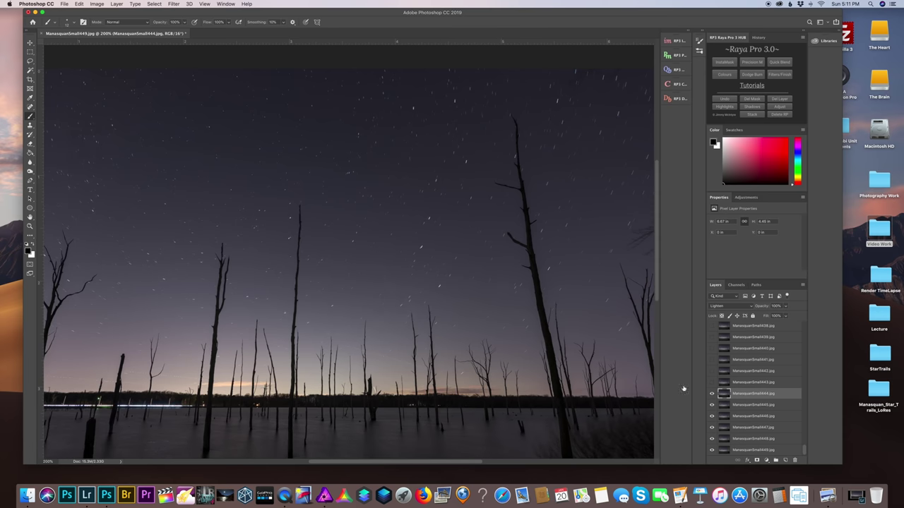
scroll(683, 388, left, 5)
key(alt+bracketright)
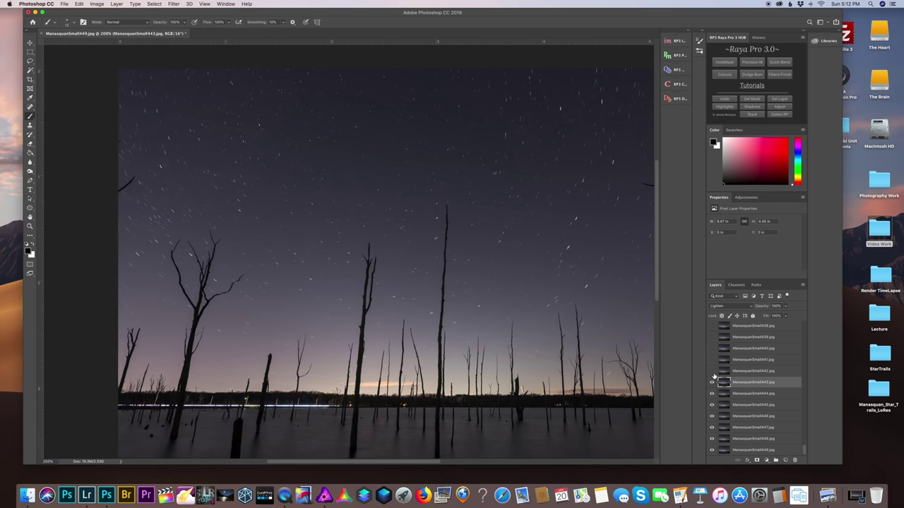
scroll(714, 379, right, 5)
key(alt+bracketright)
key(alt+bracketright)
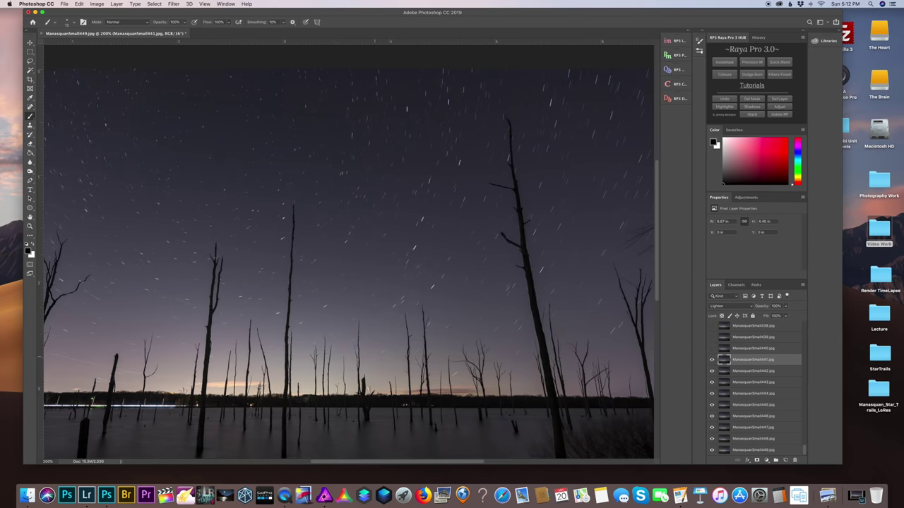
scroll(737, 380, left, 5)
key(alt+bracketright)
key(alt+bracketright)
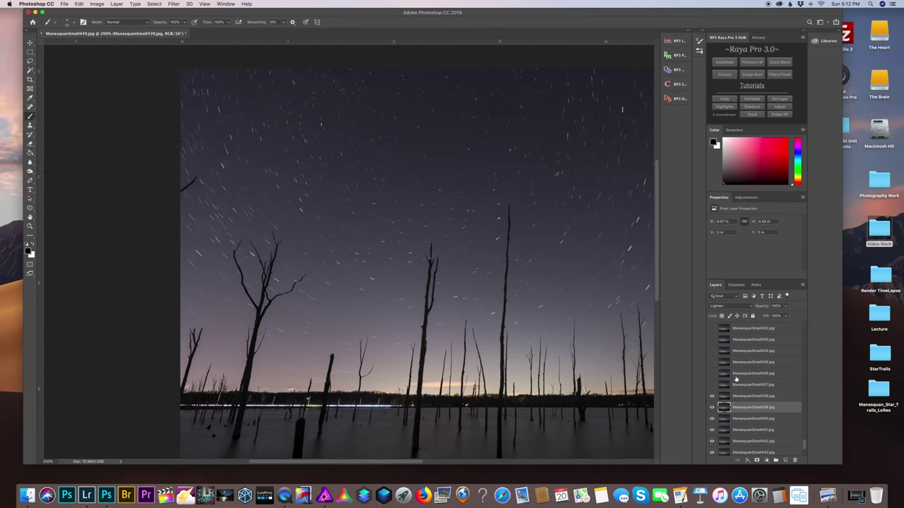
key(super+minus)
key(alt+bracketright)
key(alt+bracketright)
key(alt+bracketright)
key(alt+bracketright)
key(alt+bracketright)
key(alt+bracketright)
key(alt+bracketright)
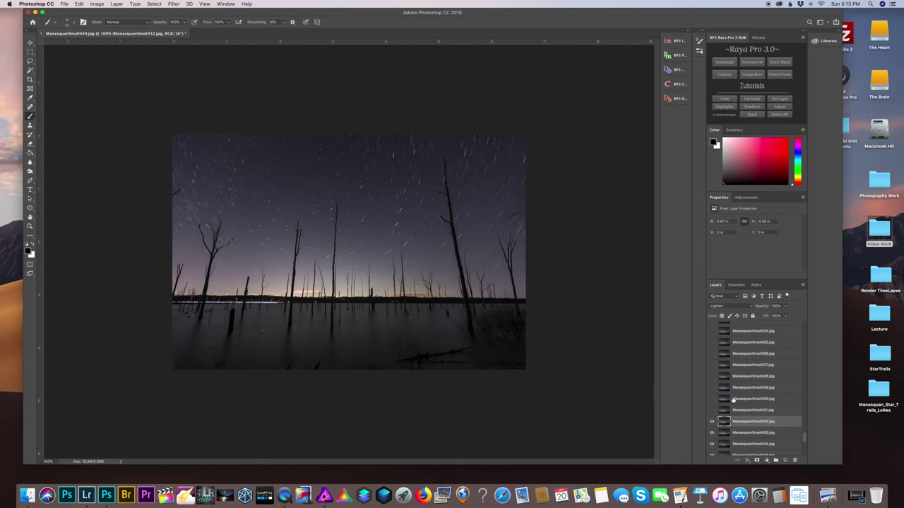
key(super+plus)
key(super+plus)
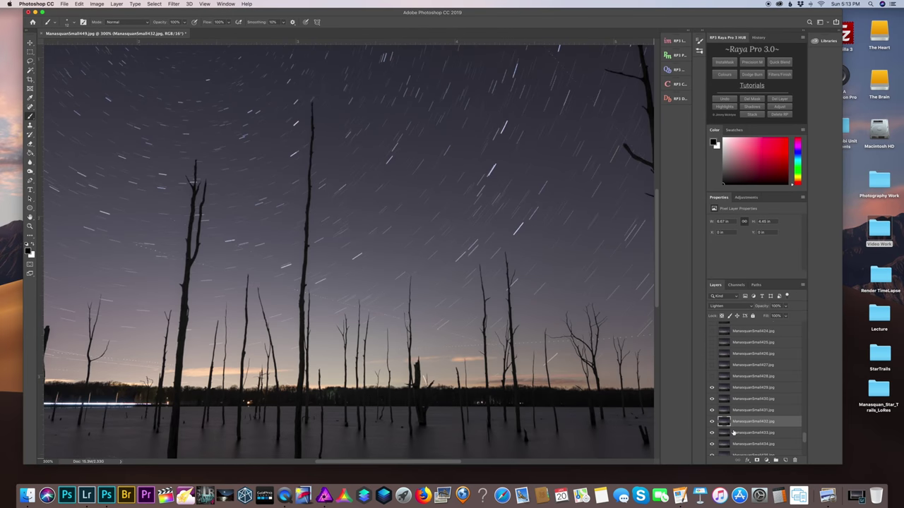
- Compare frame 429 on and off, then turn on frames 428 and 426
click(743, 389)
click(713, 388)
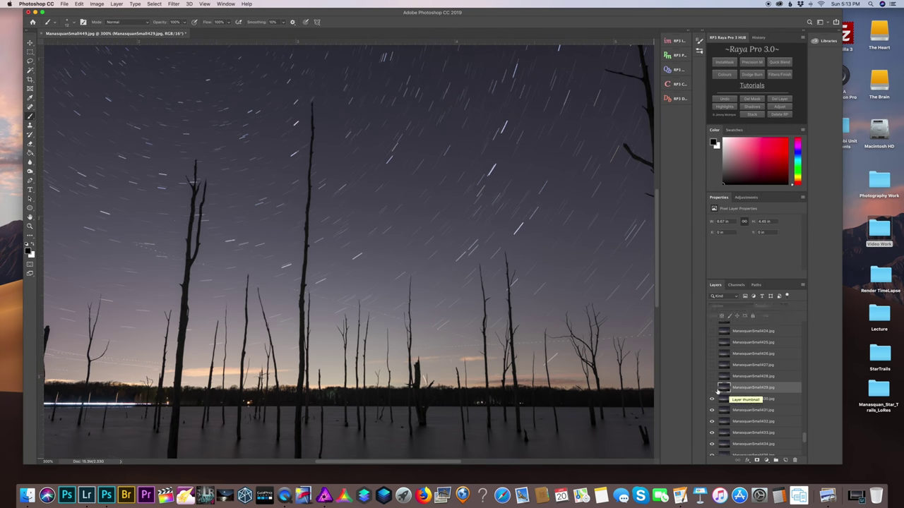
click(711, 387)
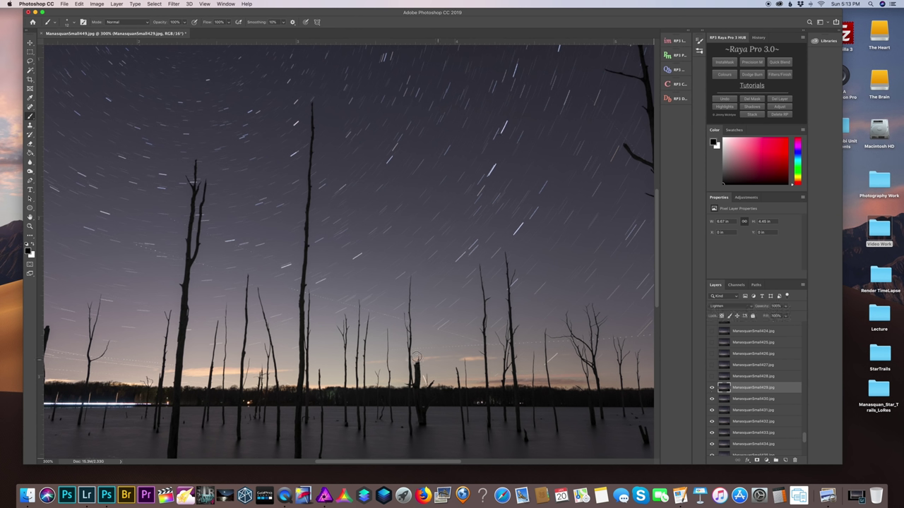
click(752, 398)
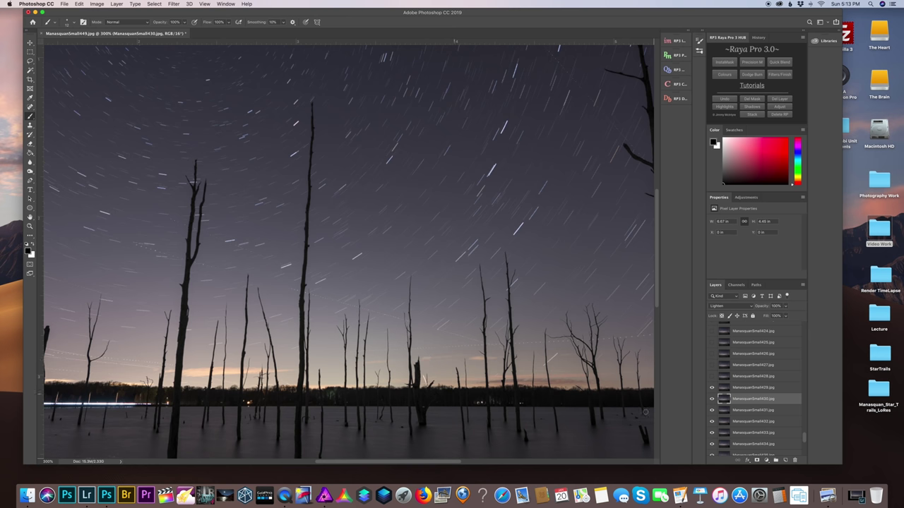
click(712, 376)
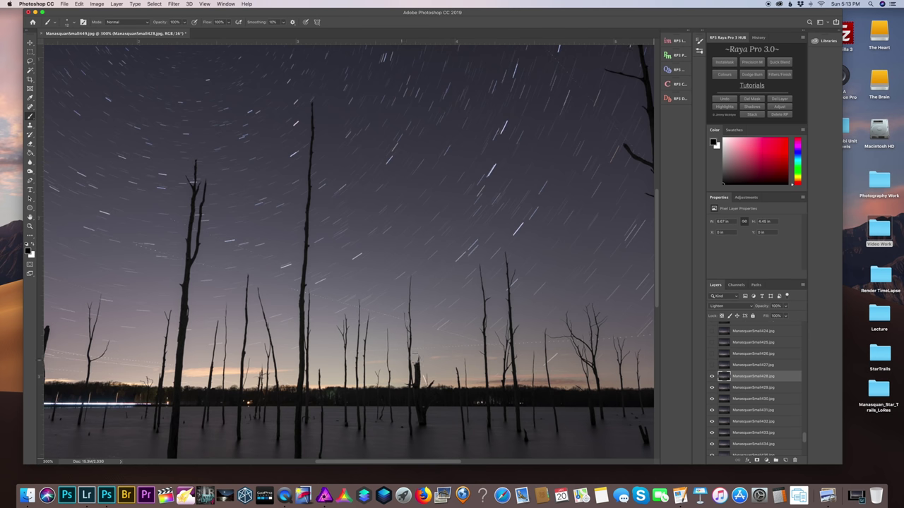
click(711, 354)
key(super+minus)
click(732, 353)
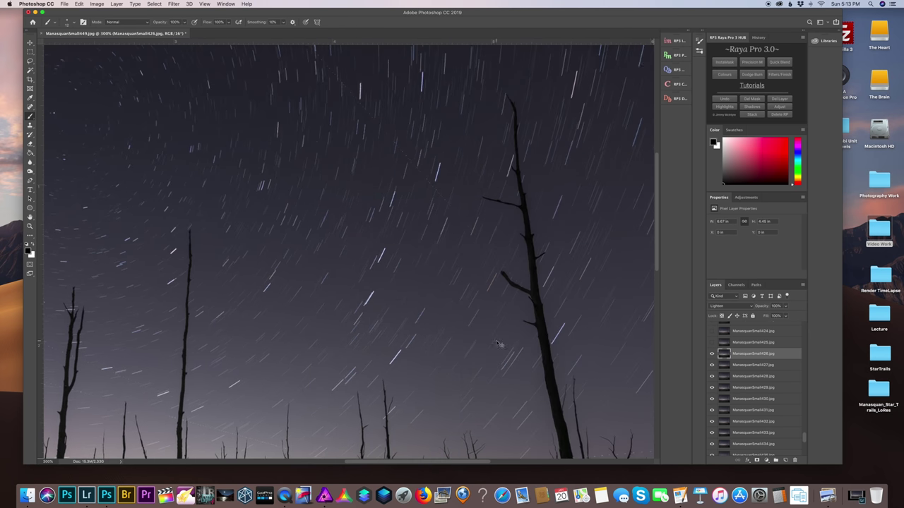
- Turn on frames 425, 424, 423, 421, 420 and 419, ending on layer 419
click(711, 342)
click(712, 331)
scroll(755, 382, up, 2)
click(718, 370)
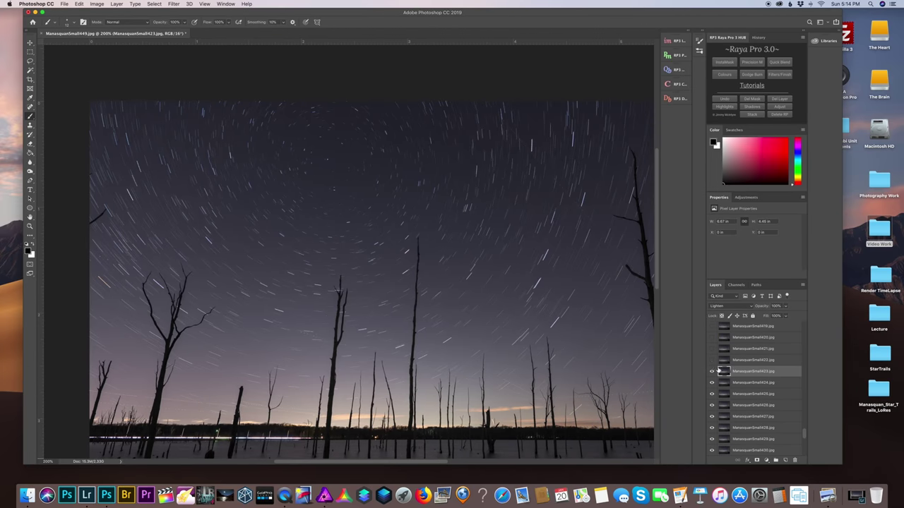
click(712, 348)
click(712, 337)
click(712, 325)
click(735, 337)
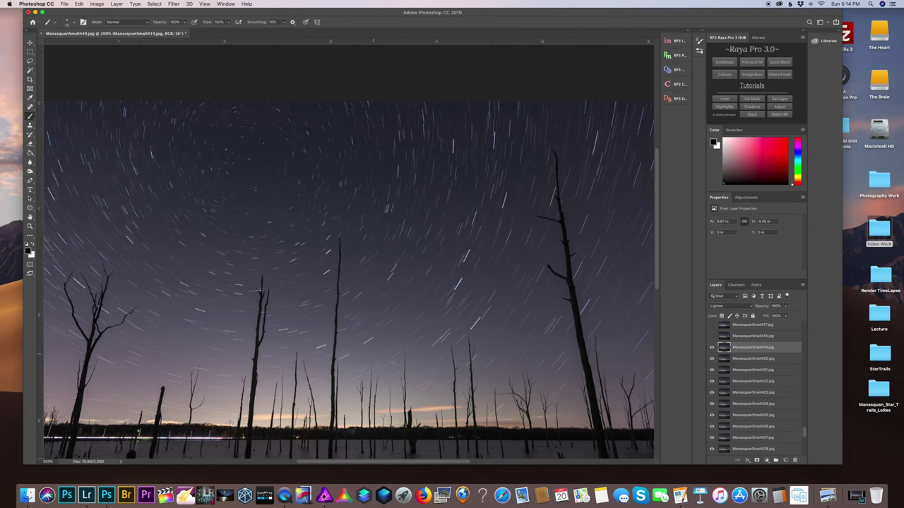
scroll(750, 375, up, 2)
scroll(750, 375, up, 15)
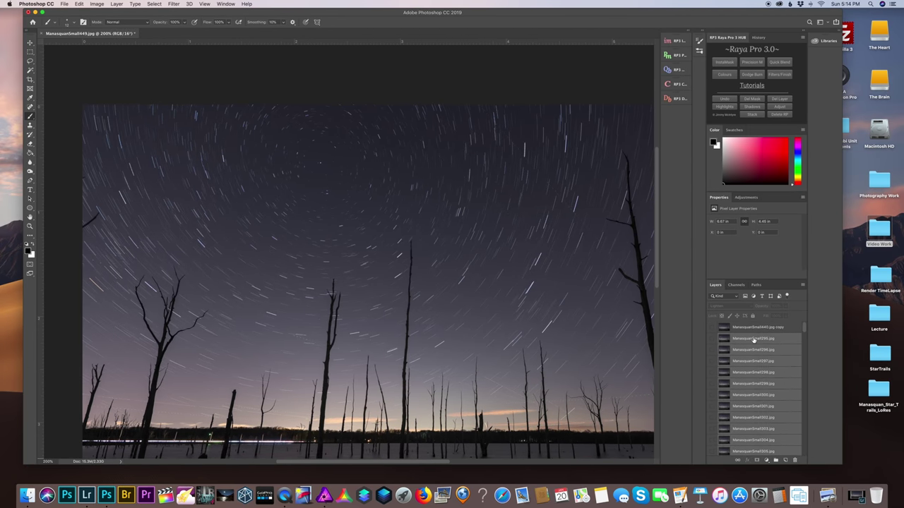
click(754, 339)
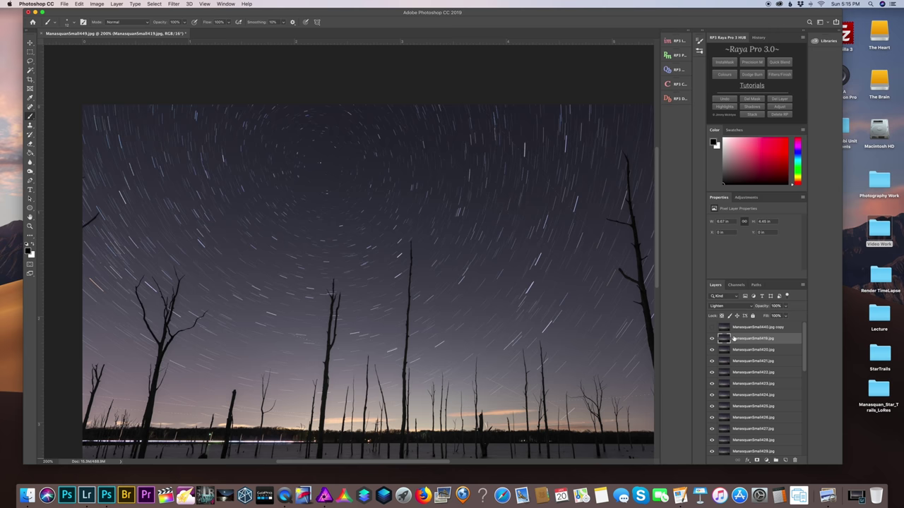
- Select the ManasquanSmall440 copy layer
click(734, 328)
- Show the ManasquanSmall440 copy layer over the star trails, zoom out, and add a white layer mask
drag(414, 343, 614, 337)
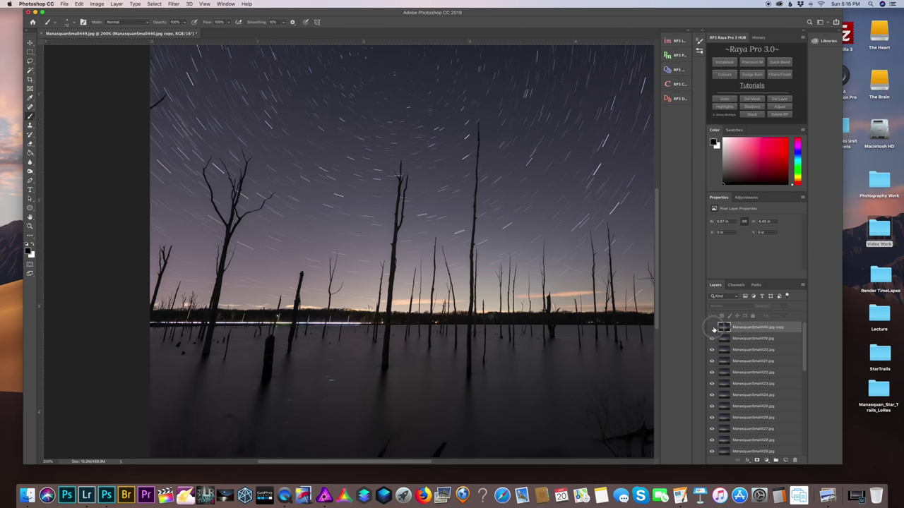
click(712, 327)
click(711, 328)
scroll(353, 323, right, 3)
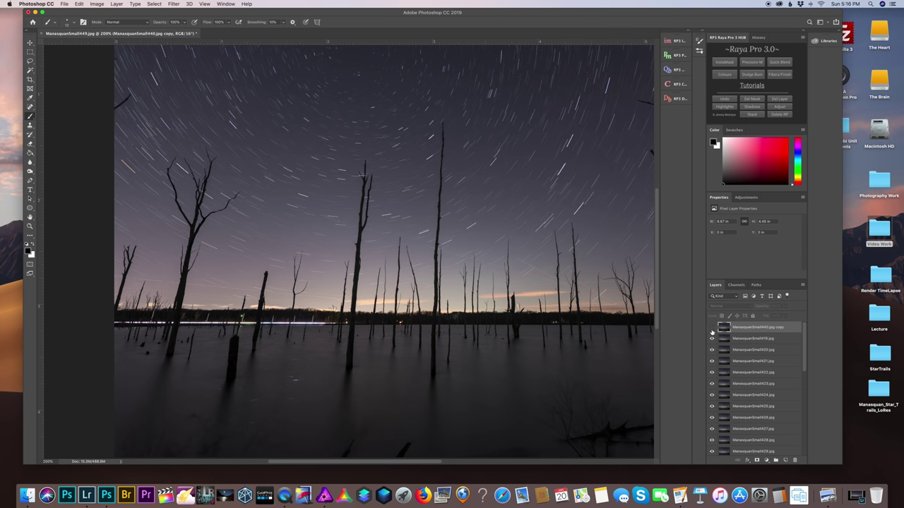
click(711, 328)
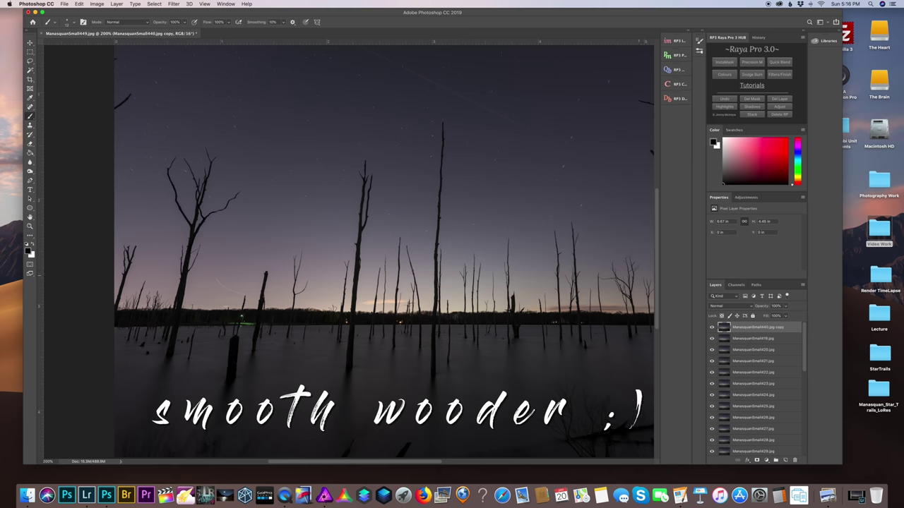
key(super+minus)
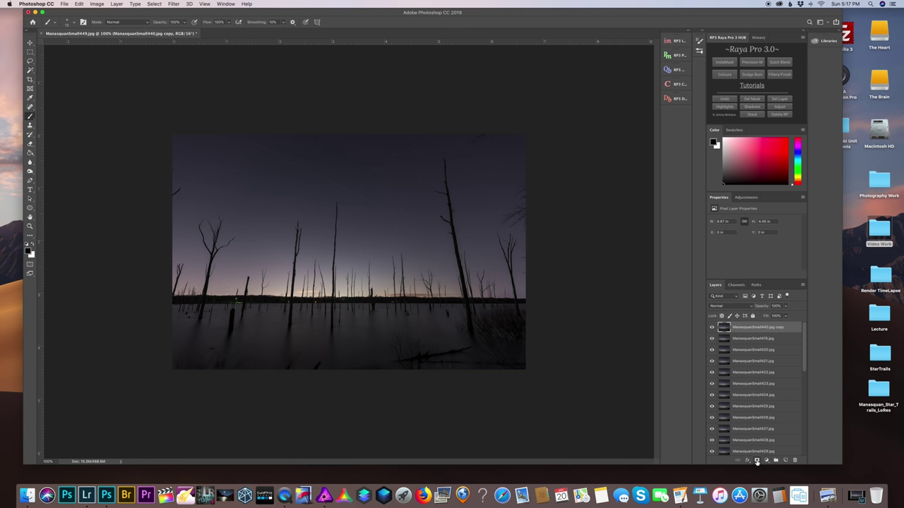
click(757, 461)
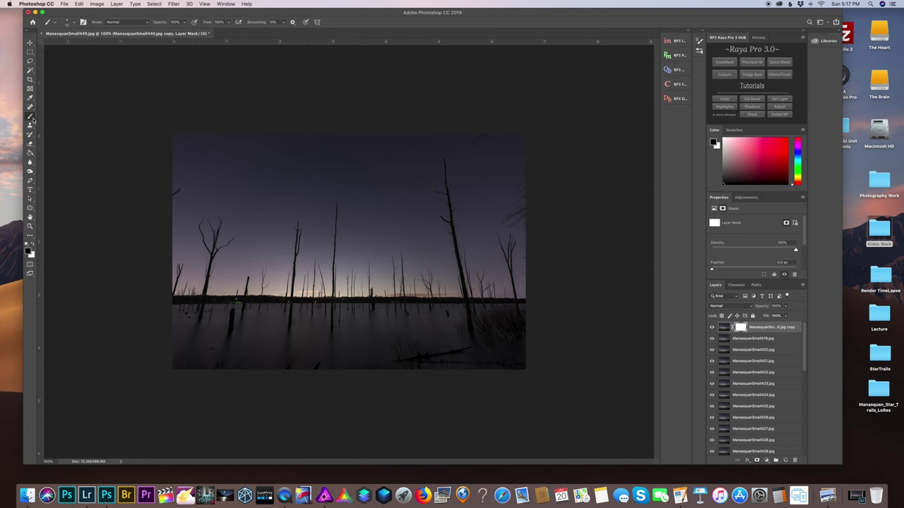
- With a large soft black brush at about 83% opacity, paint the sky on the mask
click(30, 116)
click(55, 113)
click(74, 23)
drag(84, 44, 100, 45)
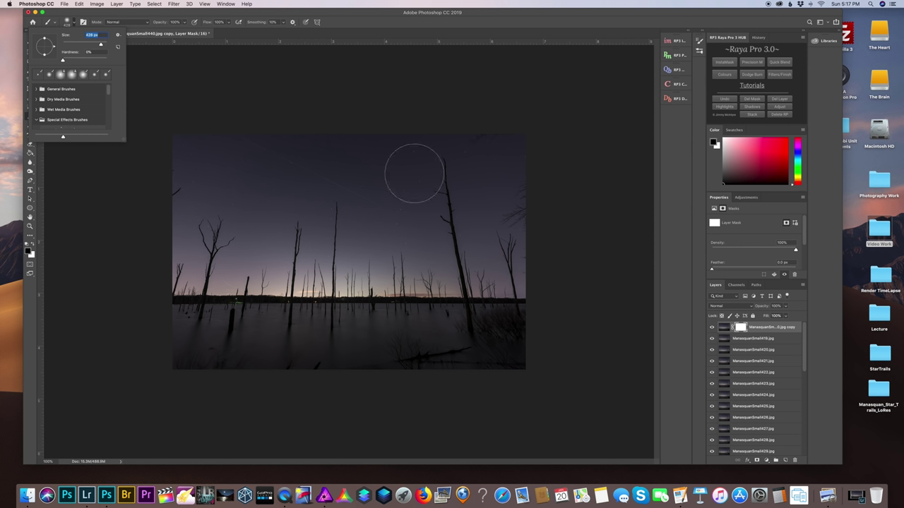
drag(105, 47, 102, 46)
mouse_move(185, 22)
mouse_down()
mouse_move(179, 32)
mouse_move(192, 32)
mouse_up()
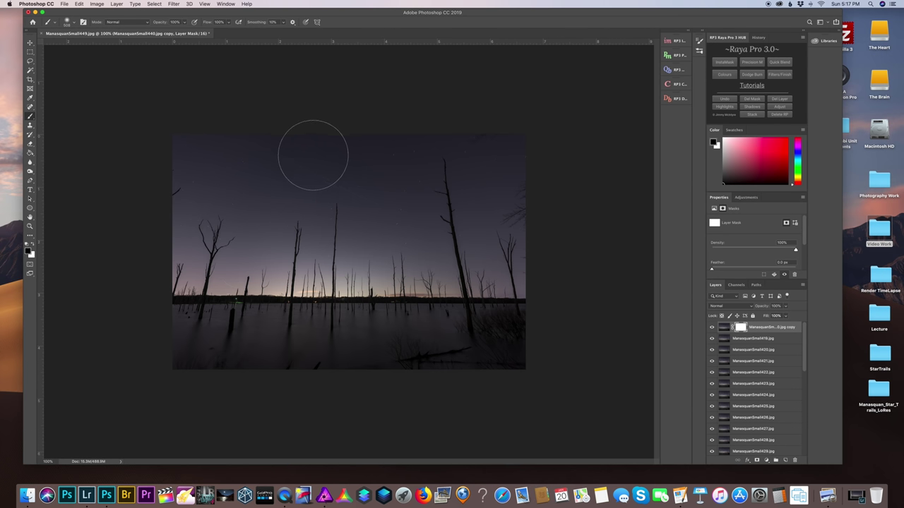
mouse_move(180, 157)
mouse_down()
mouse_move(561, 148)
mouse_move(475, 173)
mouse_move(161, 178)
mouse_move(582, 200)
mouse_move(444, 219)
mouse_move(169, 226)
mouse_move(515, 234)
mouse_move(490, 242)
mouse_move(168, 231)
mouse_move(170, 217)
mouse_move(294, 262)
mouse_move(222, 281)
mouse_move(557, 275)
mouse_move(200, 269)
mouse_up()
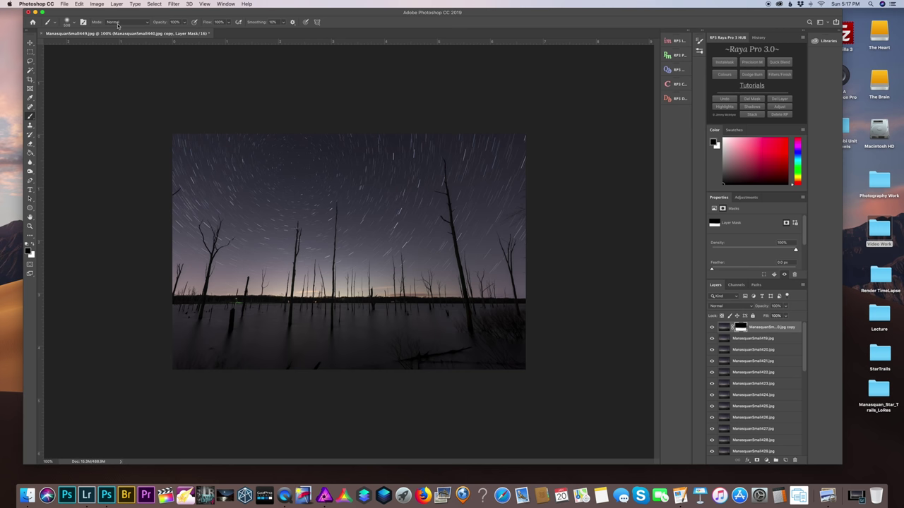
- Paint along the horizon with a 111 px brush and check the mask as a red overlay
click(73, 23)
text(111)
key(Return)
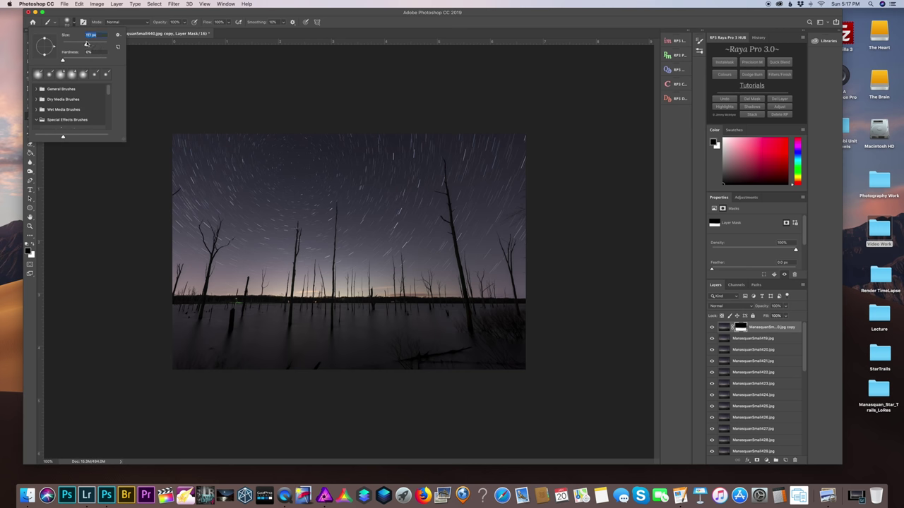
key(Return)
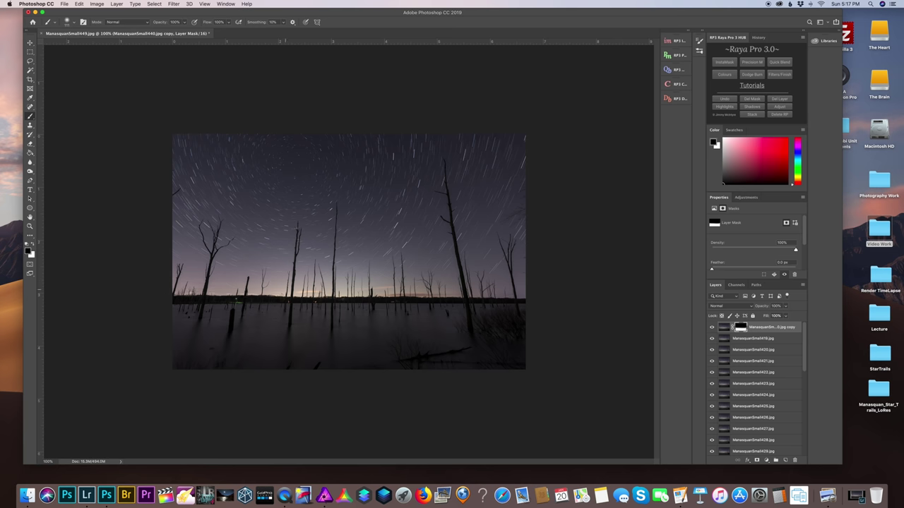
drag(289, 291, 521, 290)
key(backslash)
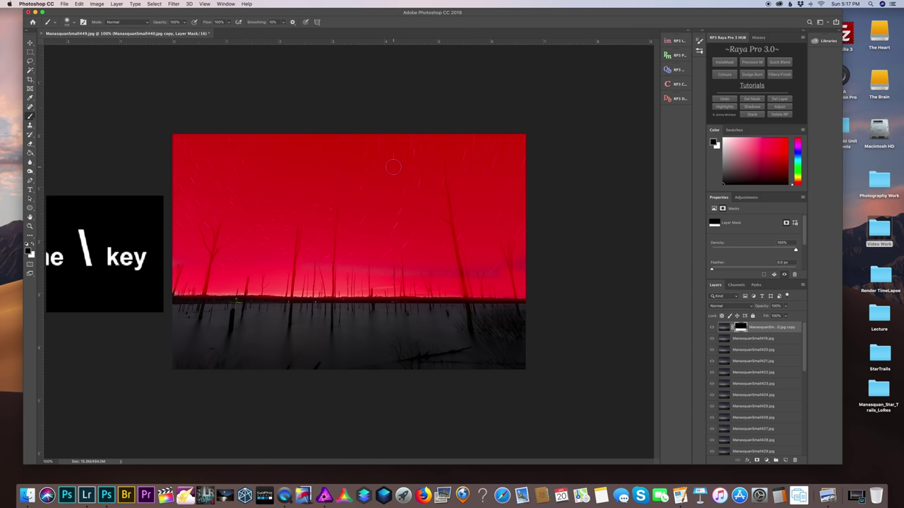
key(backslash)
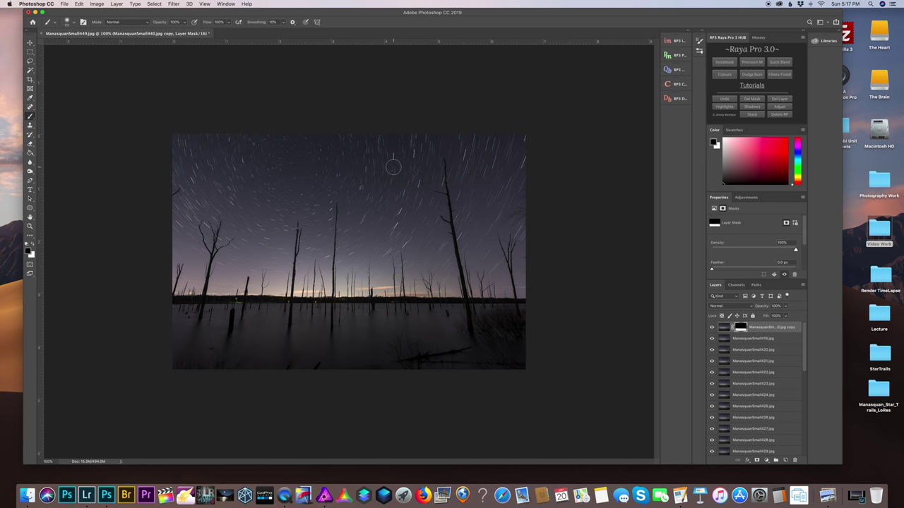
key(backslash)
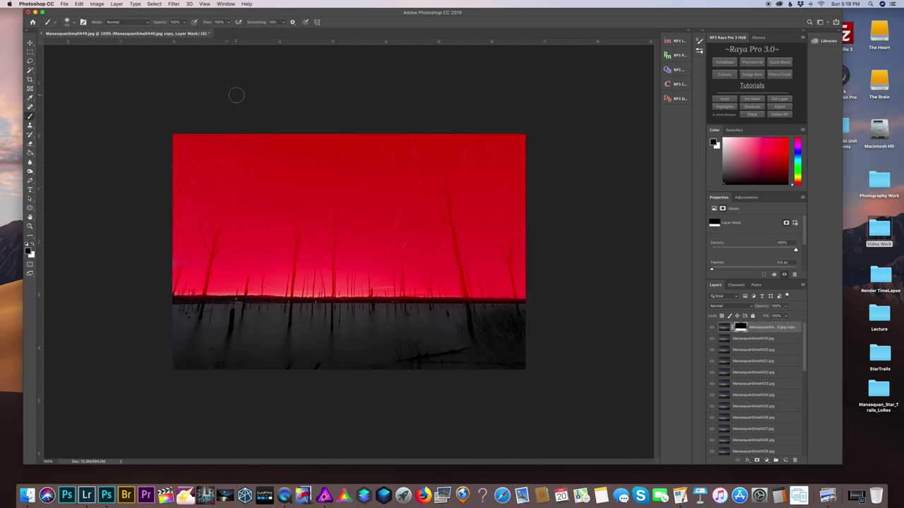
key(super+2)
key(super+equal)
key(super+equal)
- Zoom in and back out, then switch to the Healing Brush tool
key(j)
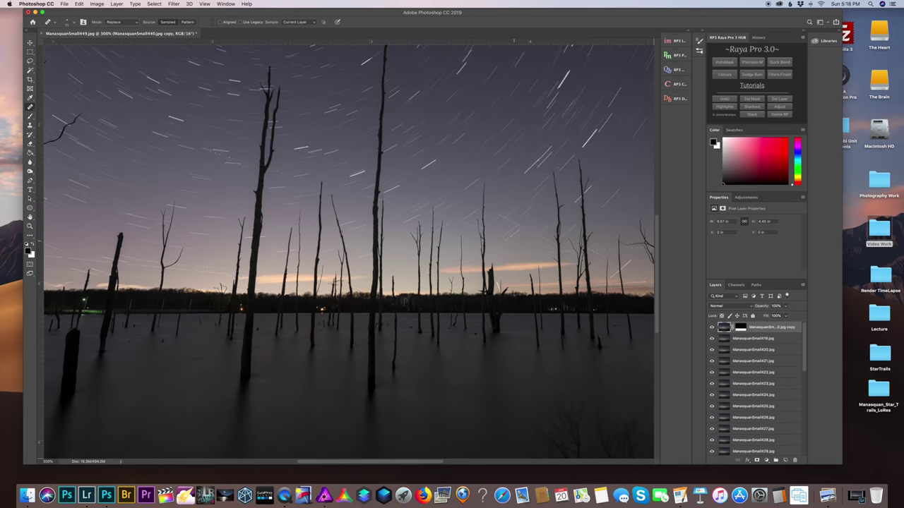
key(super+minus)
key(super+minus)
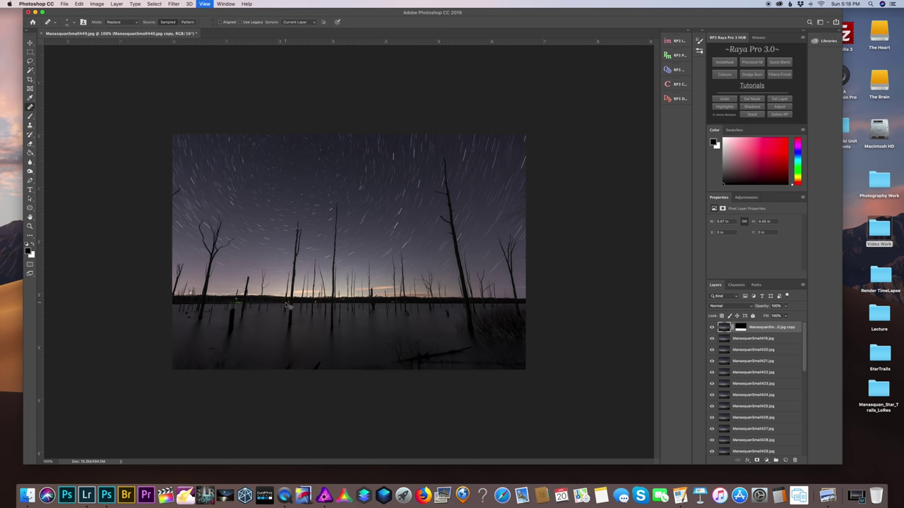
scroll(232, 273, up, 2)
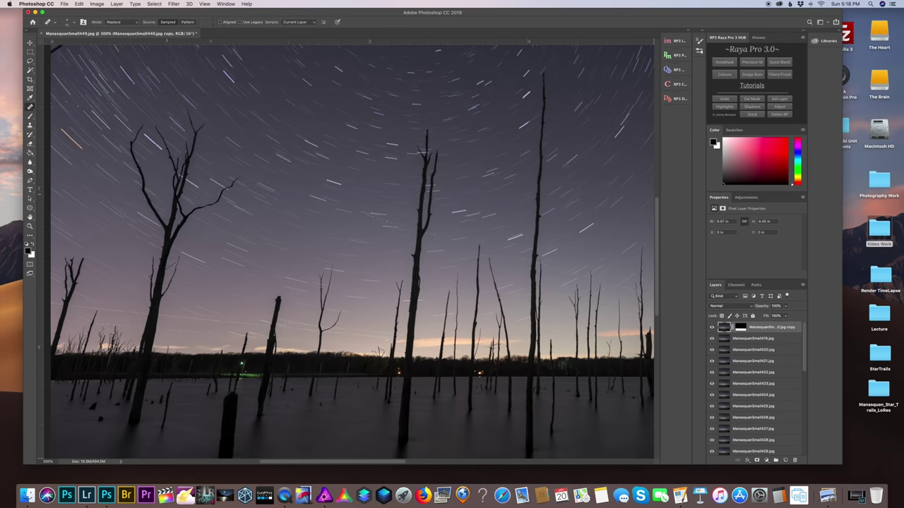
click(30, 107)
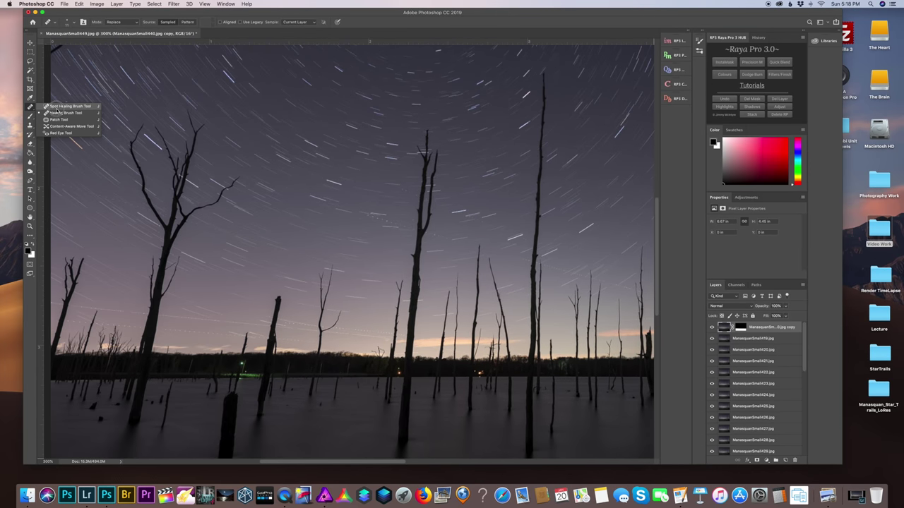
click(61, 115)
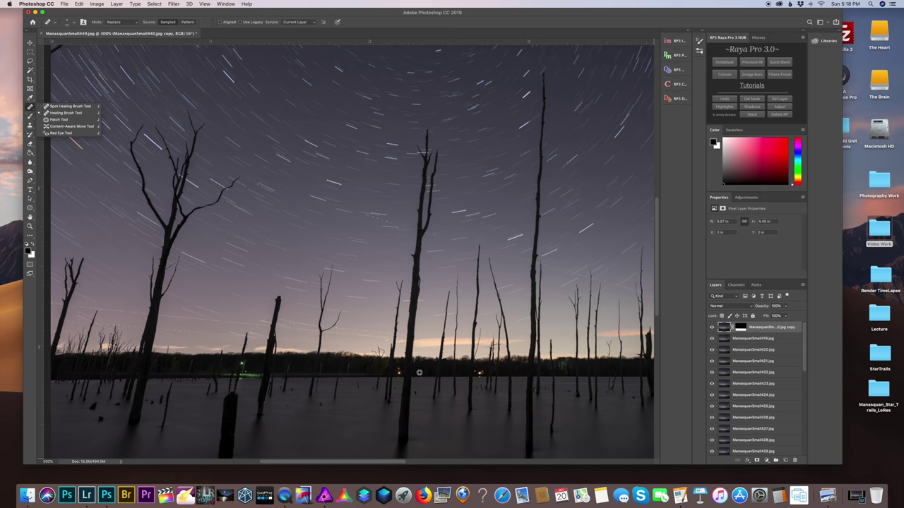
- Show the retouched star-trail image at 100%
scroll(416, 372, right, 3)
scroll(418, 372, right, 5)
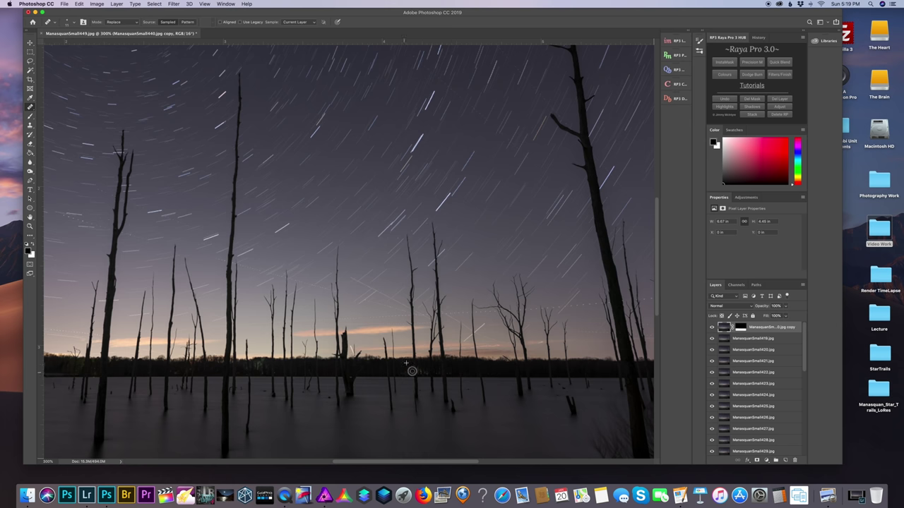
key(super+1)
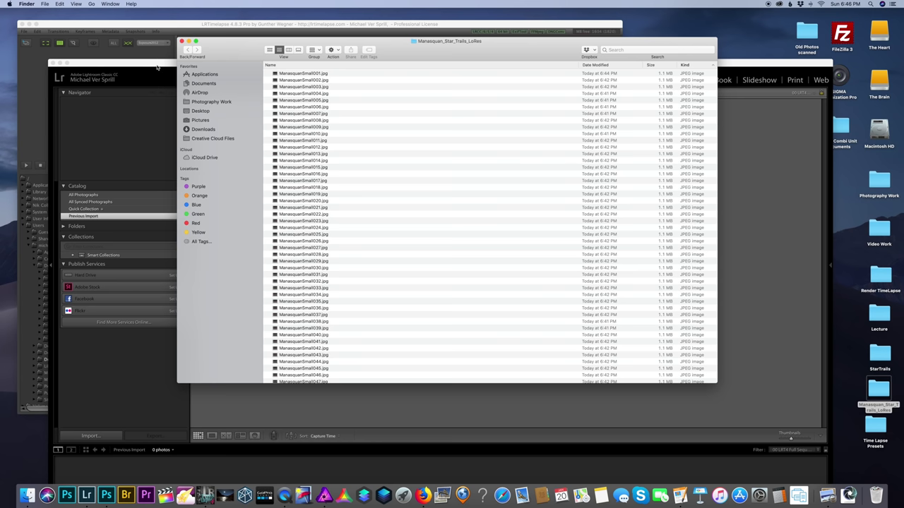
- Take a screenshot of the Finder folder window
key(super+shift+4)
key(space)
click(185, 44)
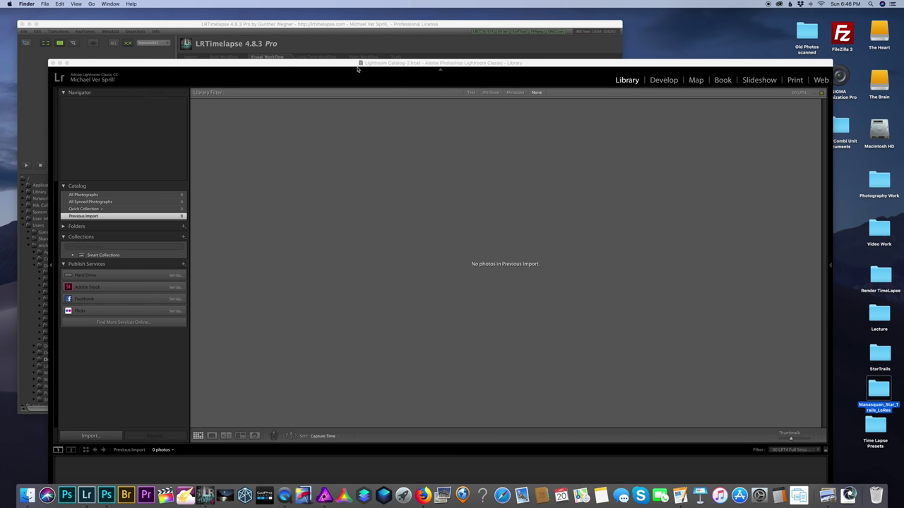
- Reposition the Lightroom window and open the Manasquan_Star_Trails_LoRes folder
click(270, 37)
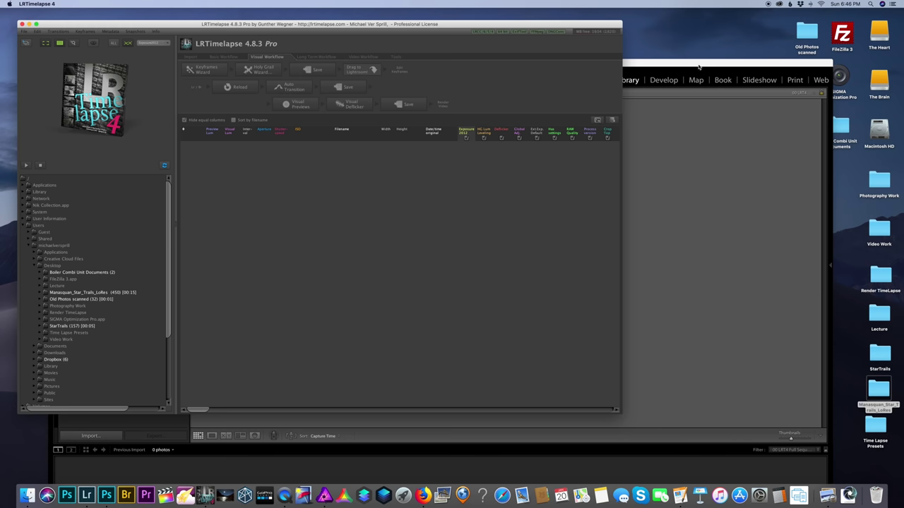
drag(699, 65, 694, 41)
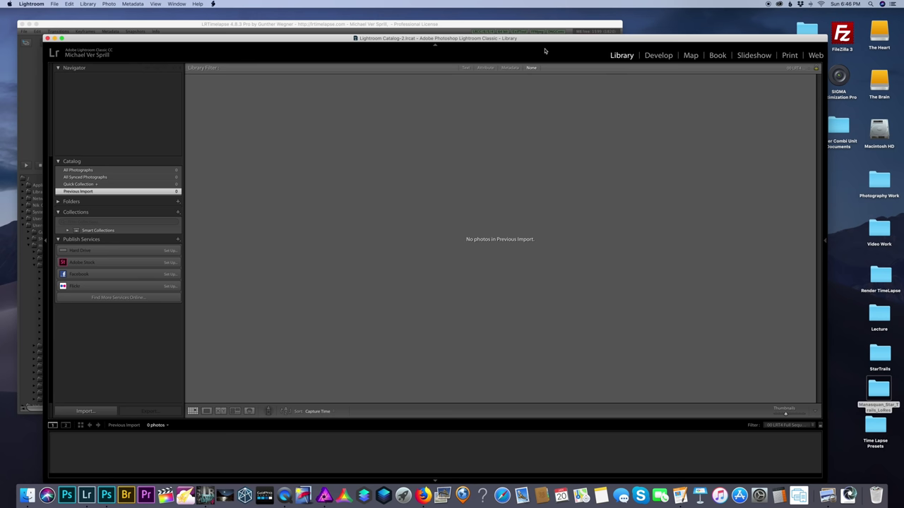
mouse_move(513, 38)
mouse_down()
mouse_move(525, 48)
mouse_move(529, 33)
mouse_up()
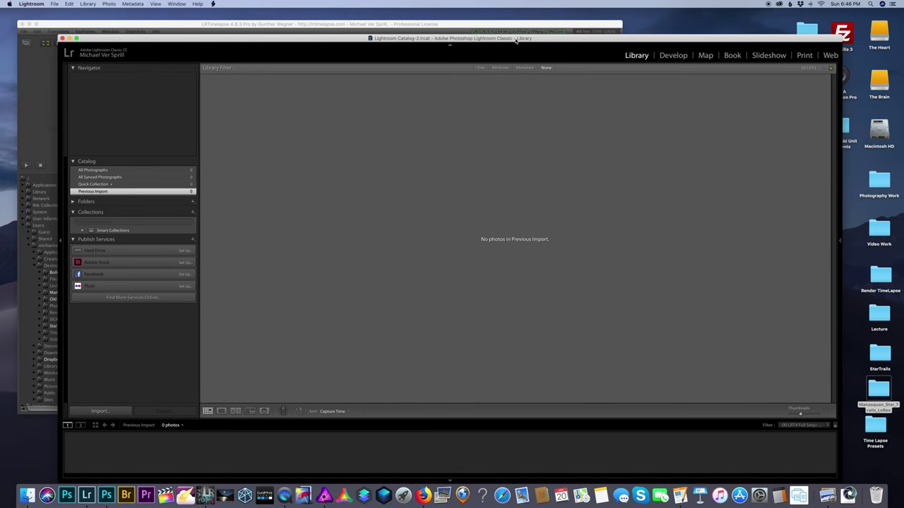
drag(516, 40, 518, 40)
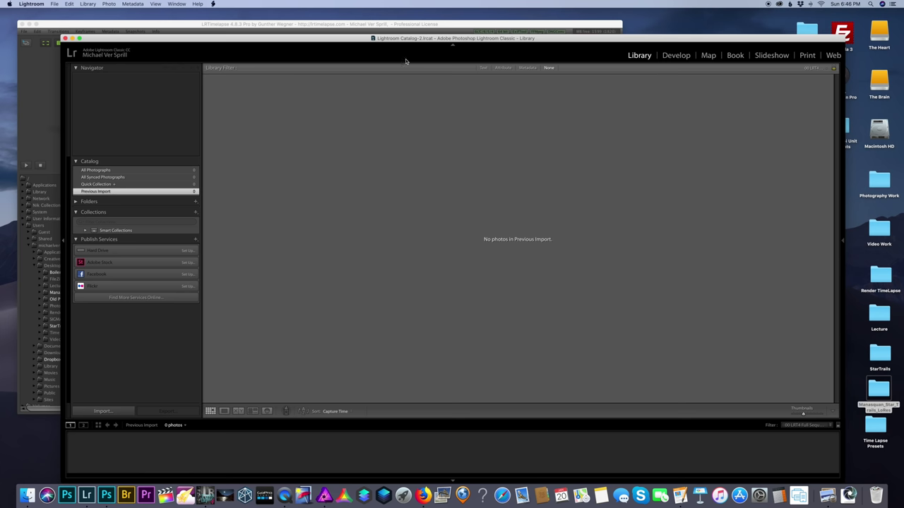
double_click(878, 389)
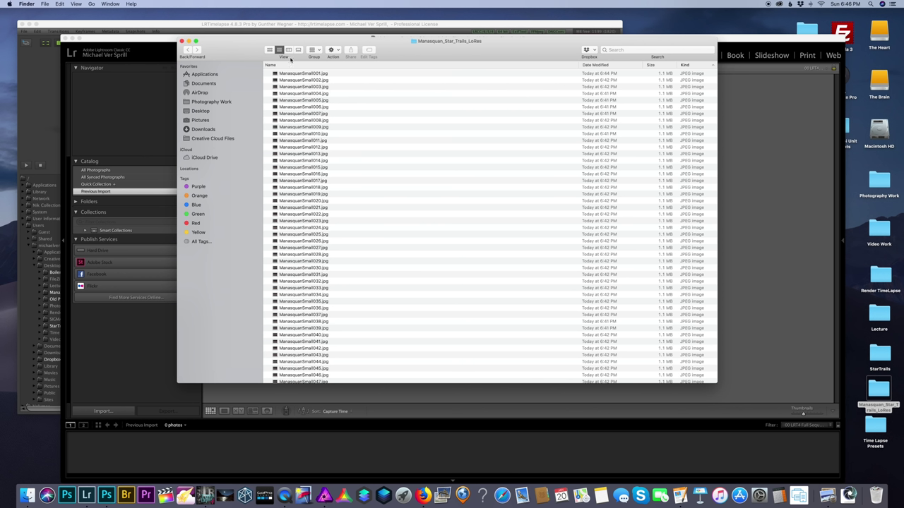
- Close the folder window and bring LRTimelapse to the front
click(181, 42)
click(182, 42)
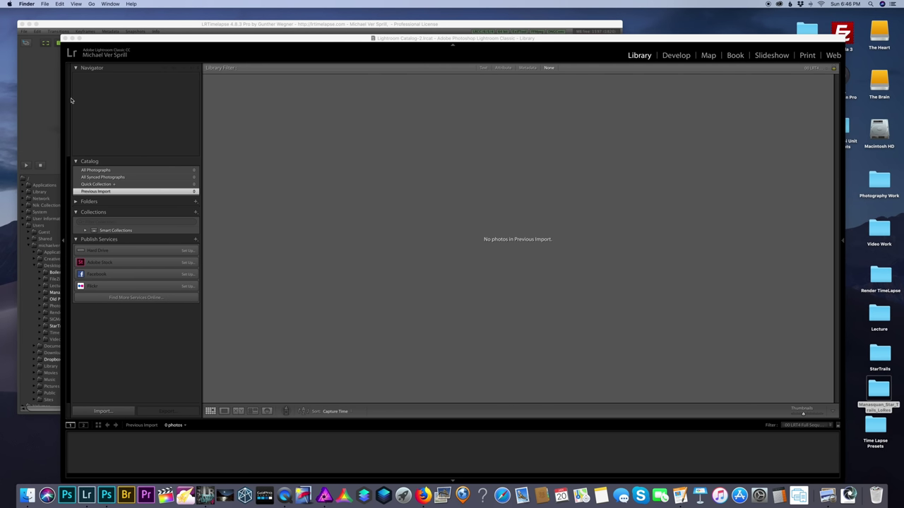
click(64, 118)
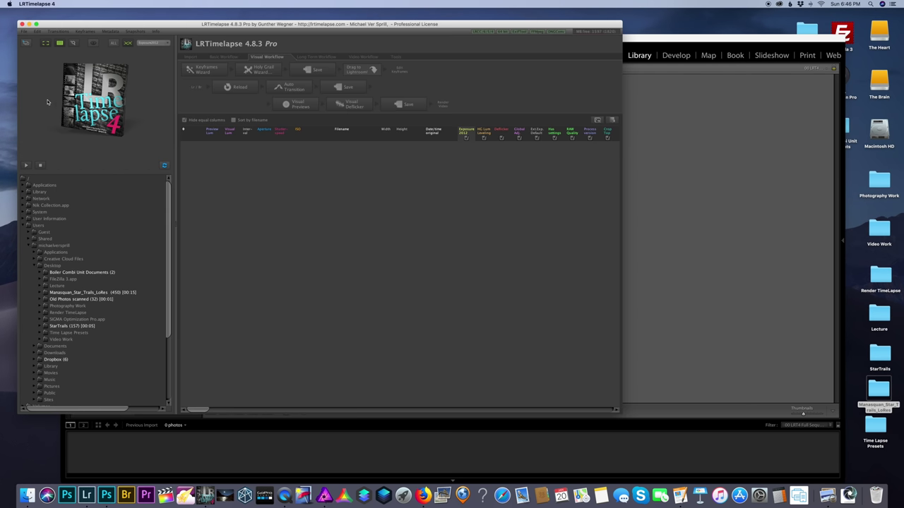
- Load the Manasquan_Star_Trails_LoRes folder and use the Keyframes Wizard to key the first and last frames
click(117, 295)
drag(351, 27, 392, 26)
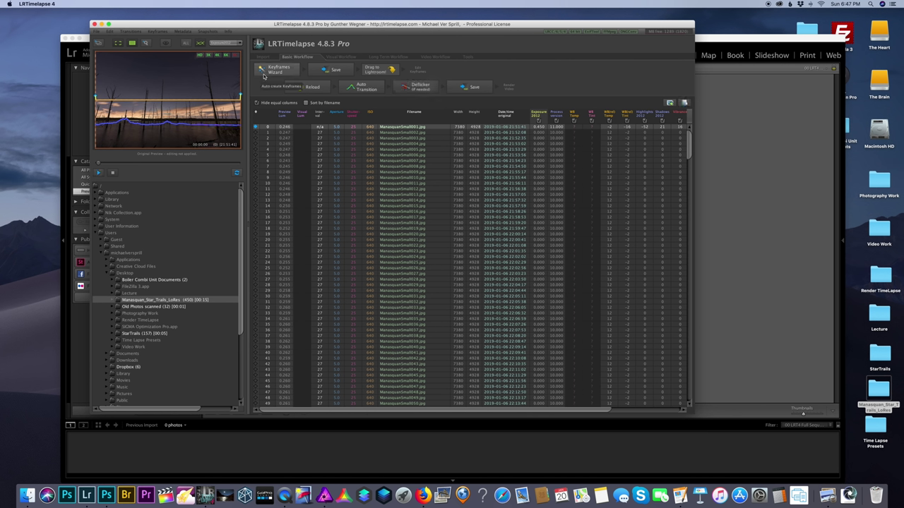
click(276, 74)
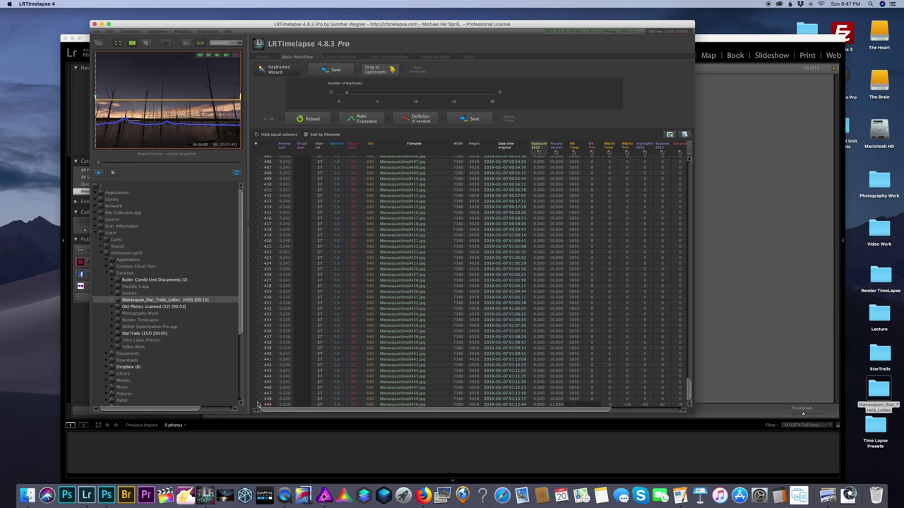
click(258, 405)
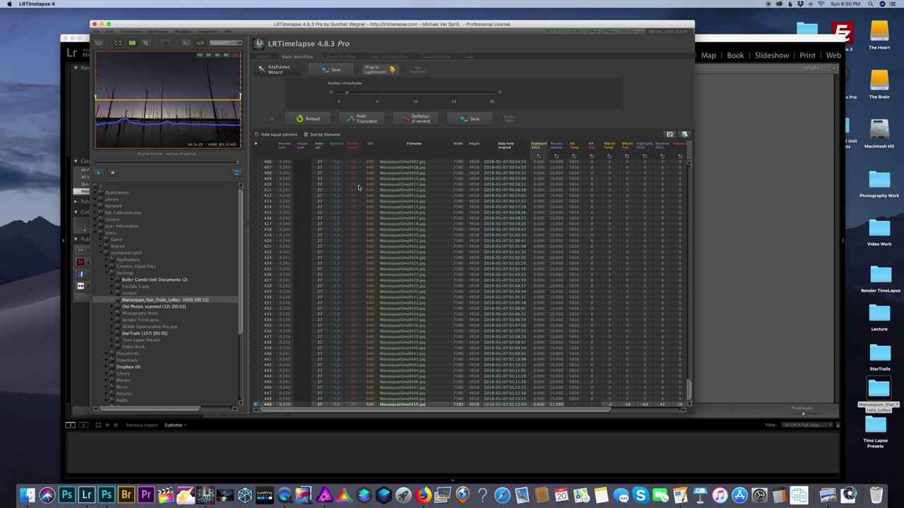
click(336, 70)
- Play a preview of the 450-frame time-lapse with its luminance curve over the dusk frame
click(99, 174)
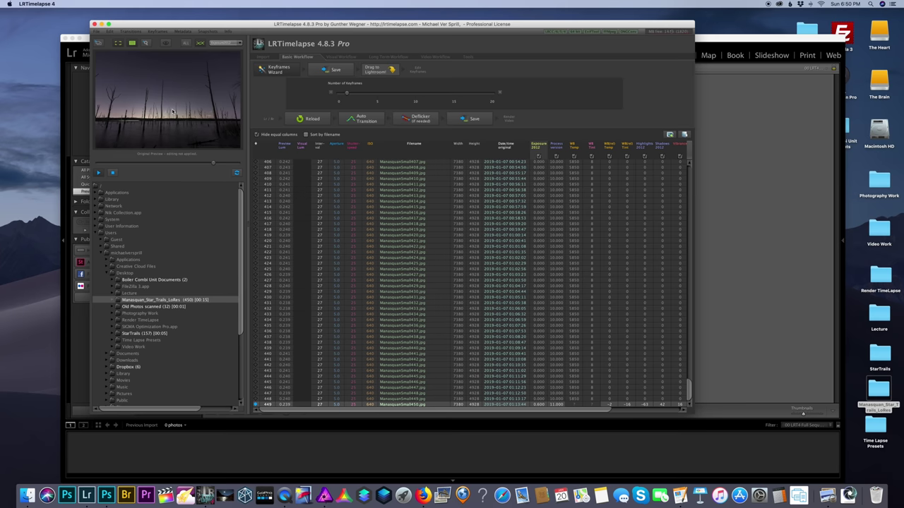
drag(407, 28, 326, 40)
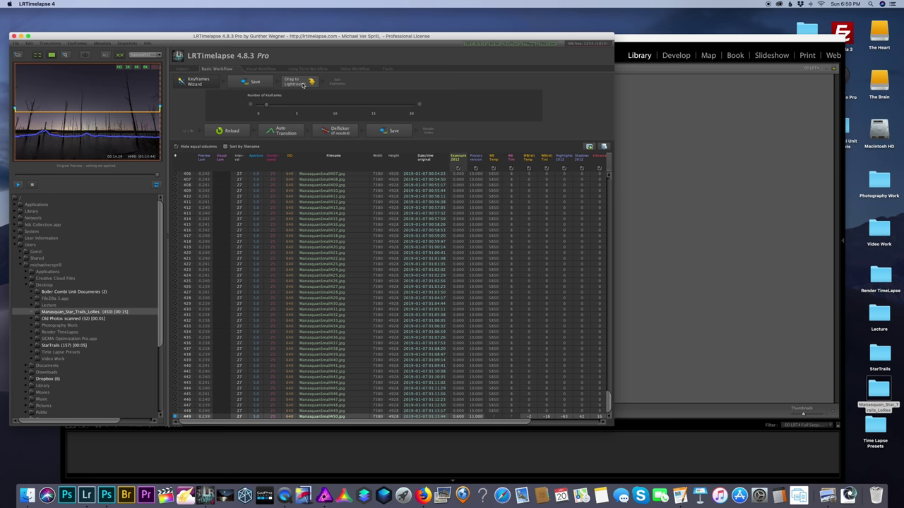
- Drag the sequence into Lightroom and import all 450 Manasquan frames into the catalog
drag(300, 84, 701, 184)
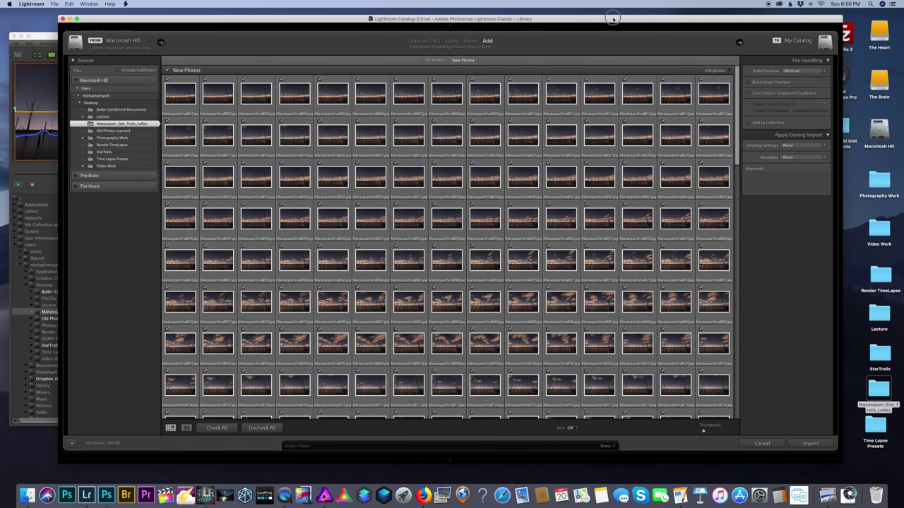
click(810, 444)
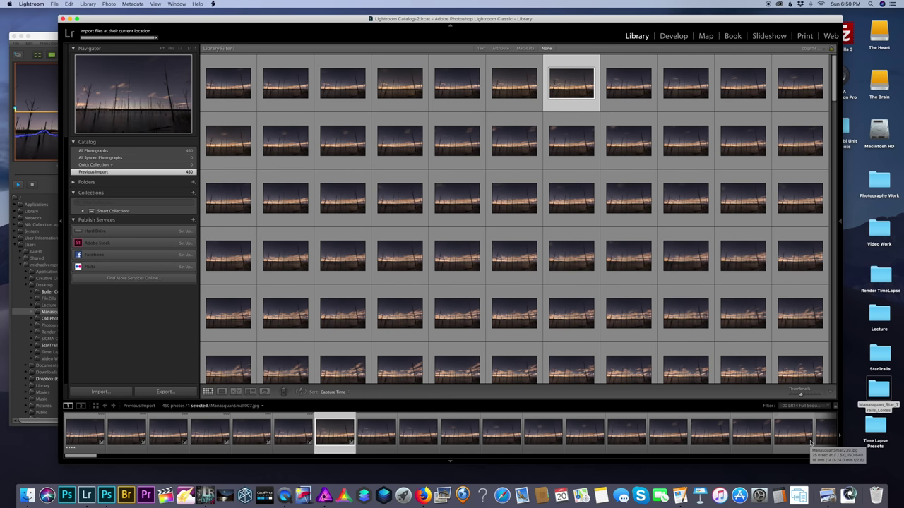
click(796, 405)
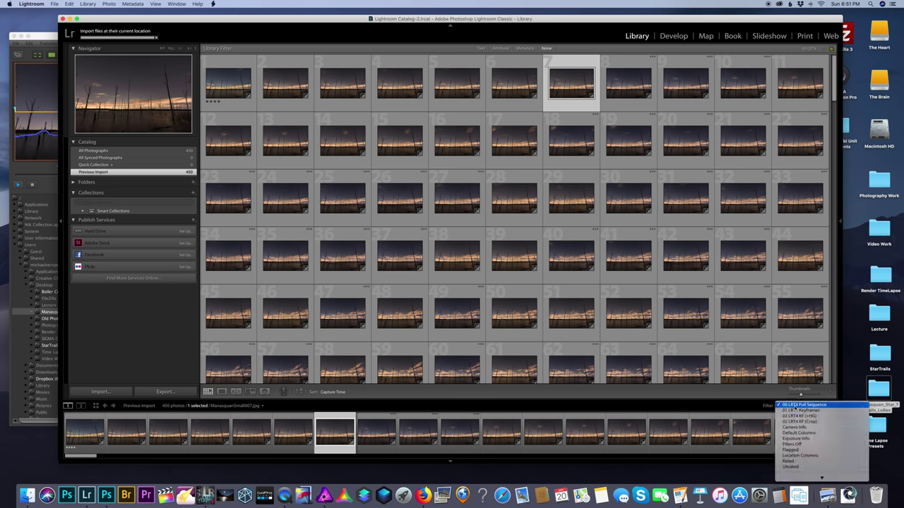
- Filter to the 01 LRT4 Keyframes preset and grade the first keyframe's temperature, tint, highlights and vibrance
click(812, 410)
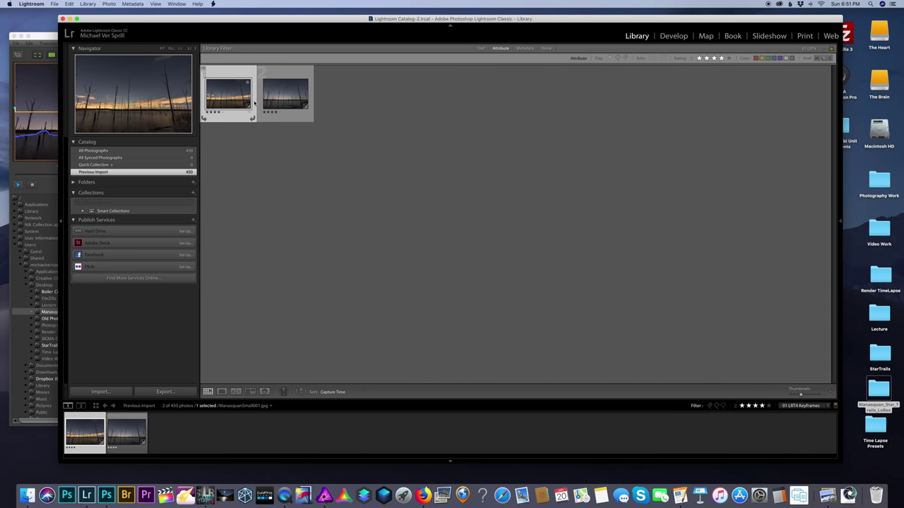
click(673, 36)
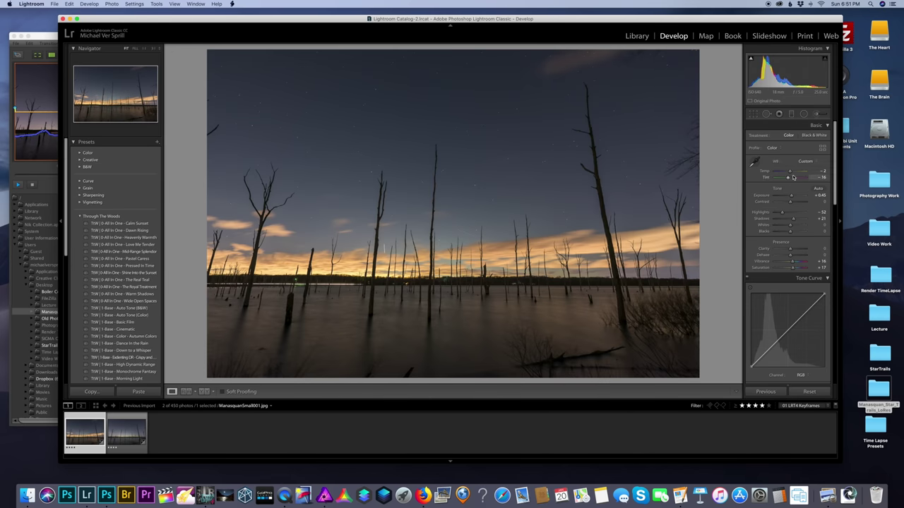
drag(789, 171, 788, 179)
double_click(788, 179)
drag(789, 173, 789, 174)
drag(788, 172, 788, 172)
drag(783, 214, 795, 219)
mouse_move(794, 262)
mouse_down()
mouse_move(791, 269)
mouse_move(792, 257)
mouse_up()
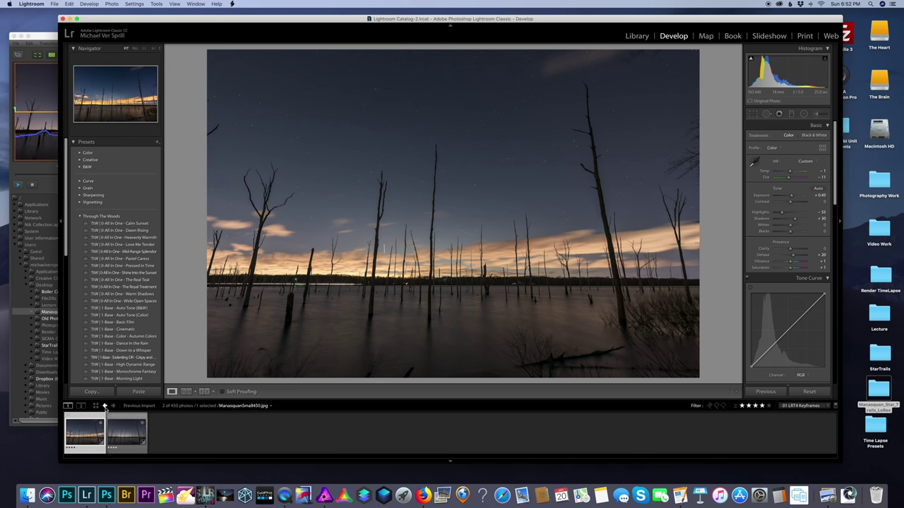
- Paste the first keyframe's develop settings onto ManasquanSmall450 and cool its temperature to -8
click(91, 392)
key(Return)
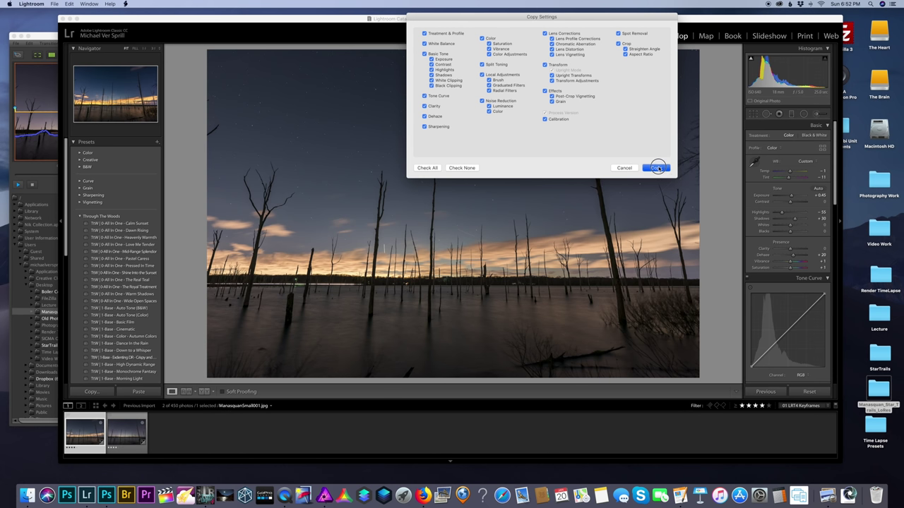
click(135, 428)
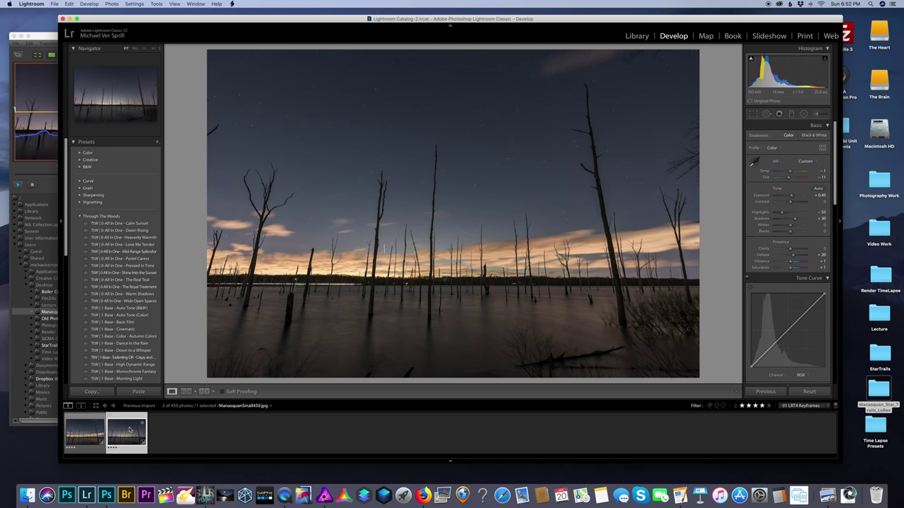
click(138, 392)
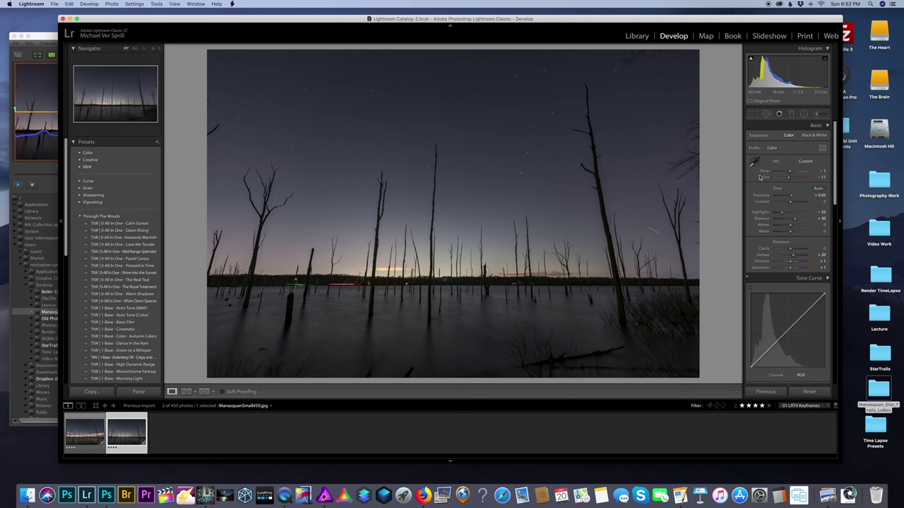
drag(790, 174, 788, 179)
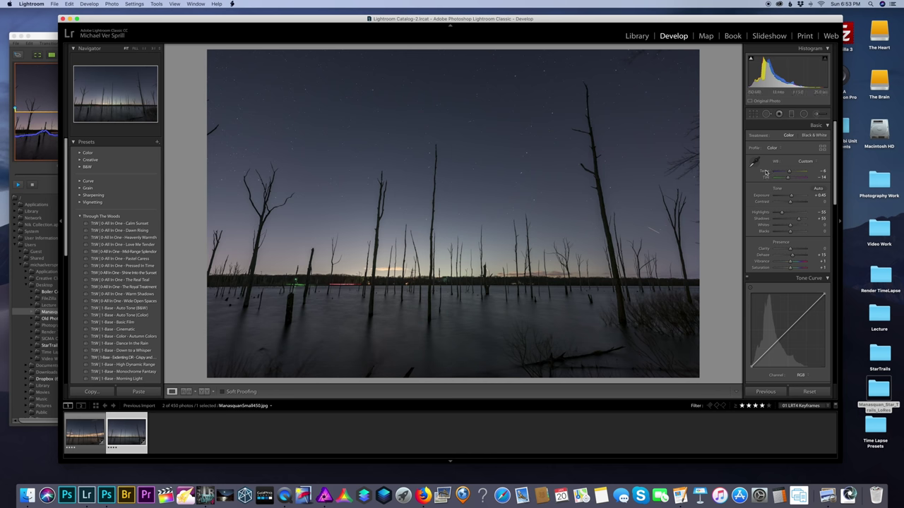
click(87, 429)
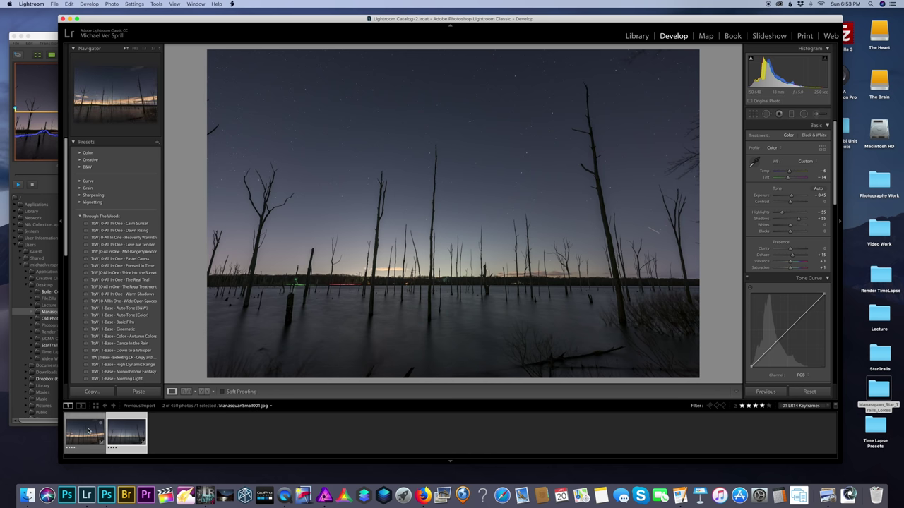
- Select both keyframes and crop them to 16 x 9, shifting the image down to keep the treeline
key(Right)
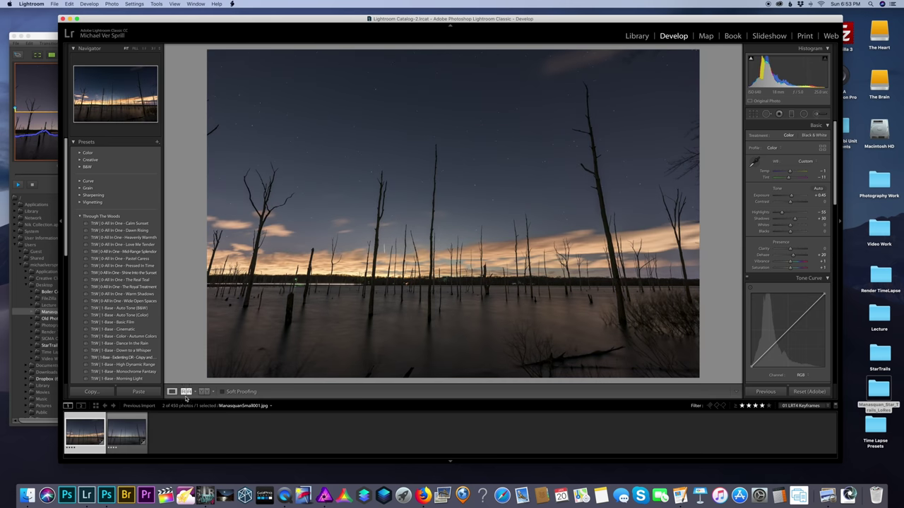
key(shift+Left)
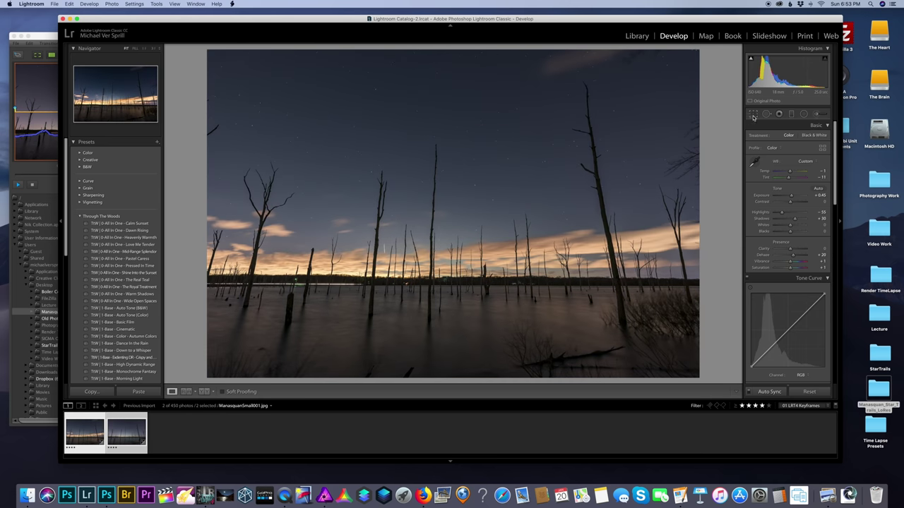
click(754, 114)
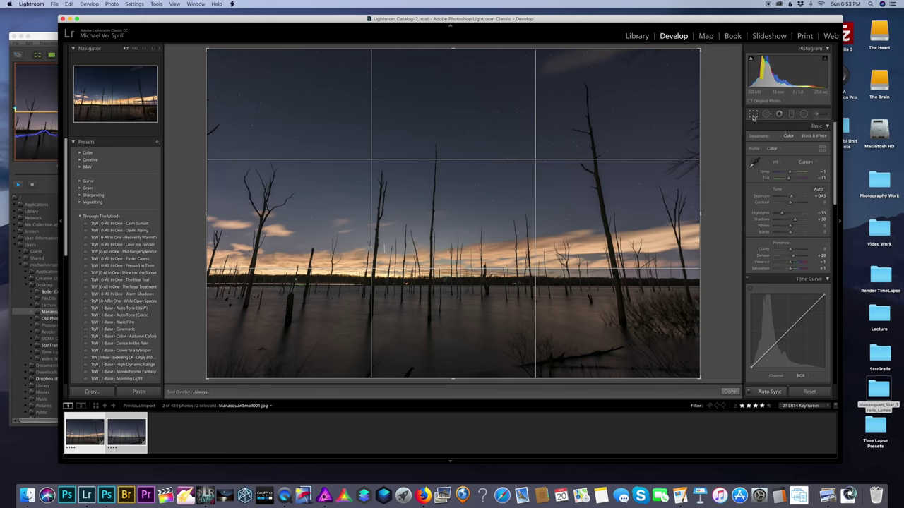
click(799, 139)
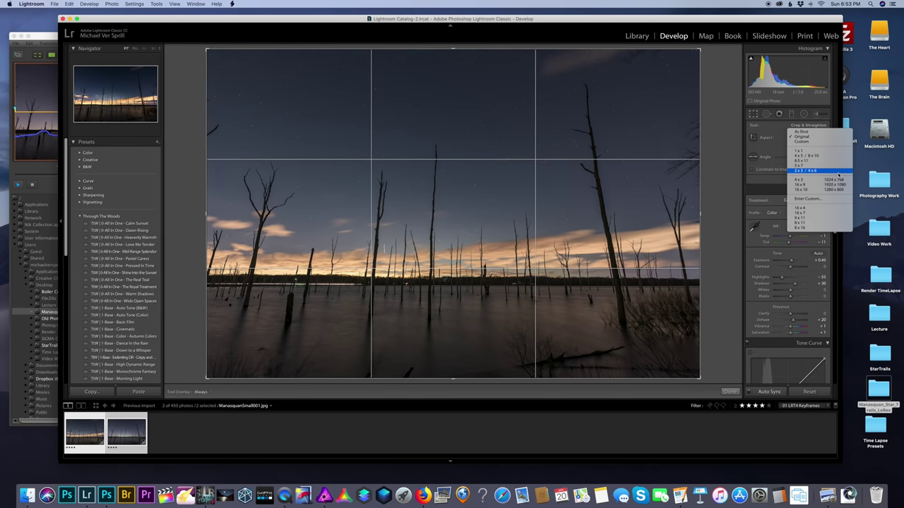
click(825, 186)
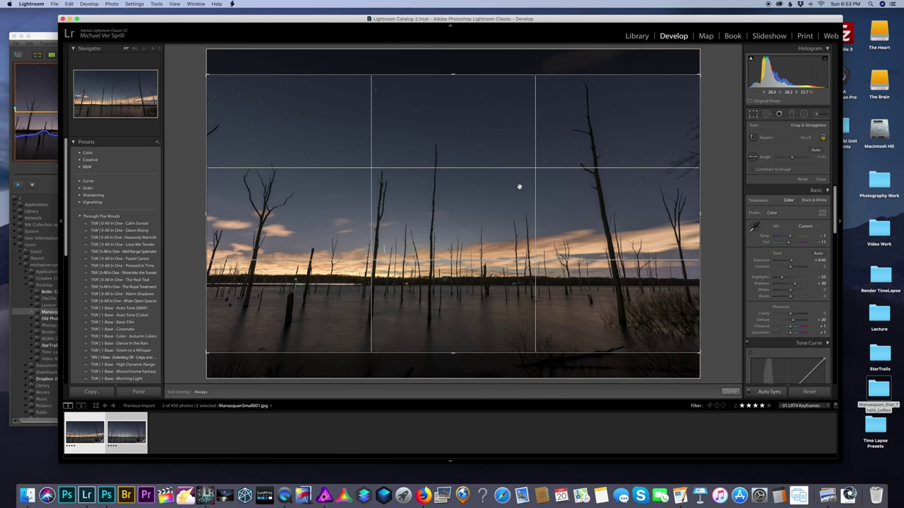
drag(518, 186, 512, 193)
key(Return)
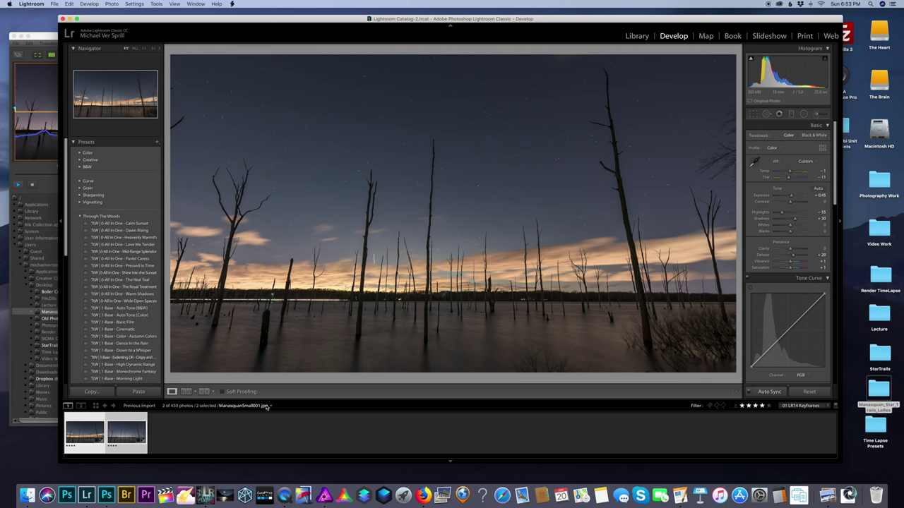
click(268, 406)
click(256, 411)
- Write both keyframes' edits to their files with Metadata > Save Metadata to Files, then return to LRTimelapse
right_click(126, 416)
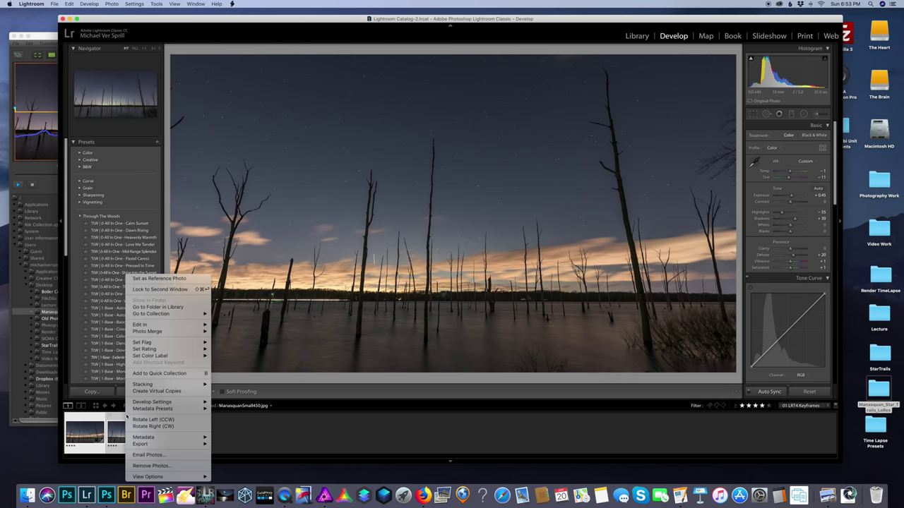
mouse_move(149, 414)
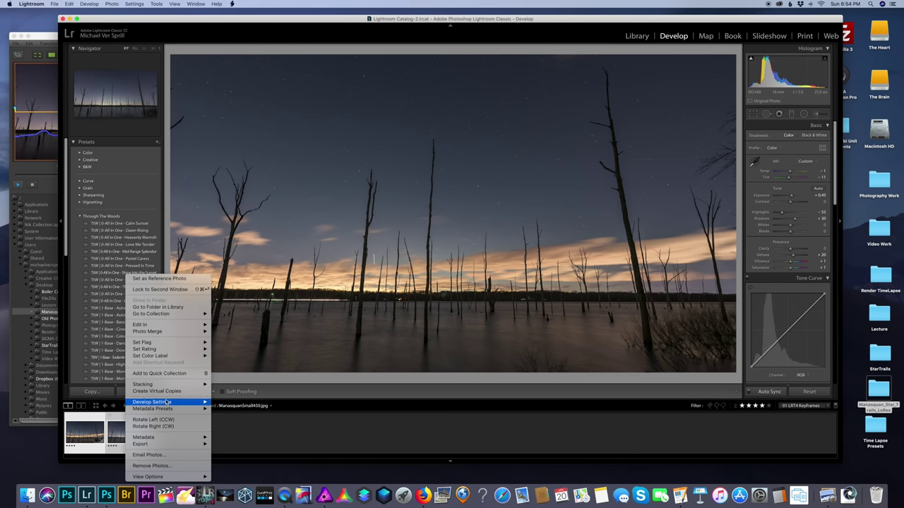
mouse_move(148, 437)
click(228, 438)
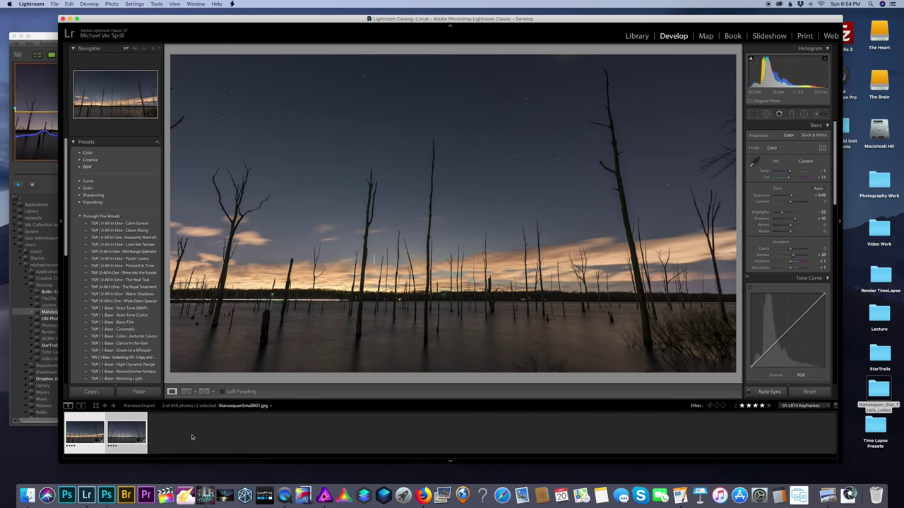
click(51, 36)
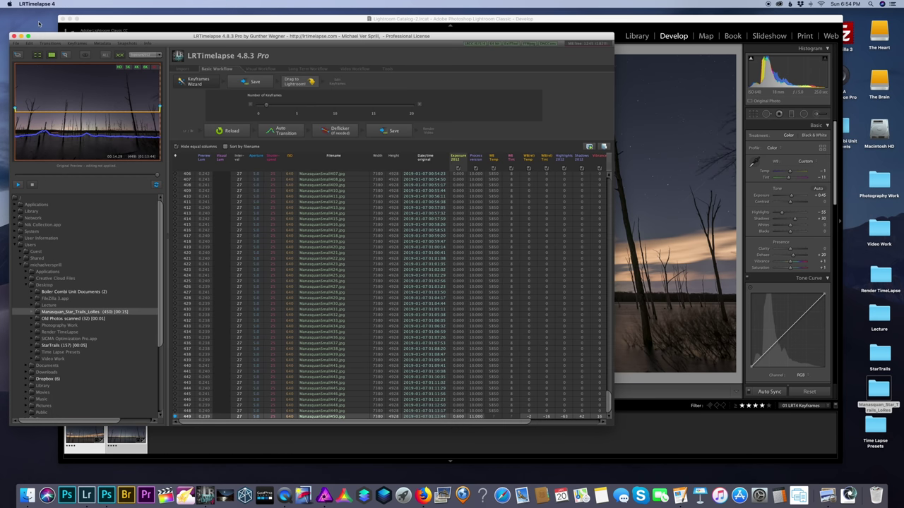
- Reload the sequence, apply deflicker with slightly lowered smoothing, and save it to the frames' metadata
click(231, 132)
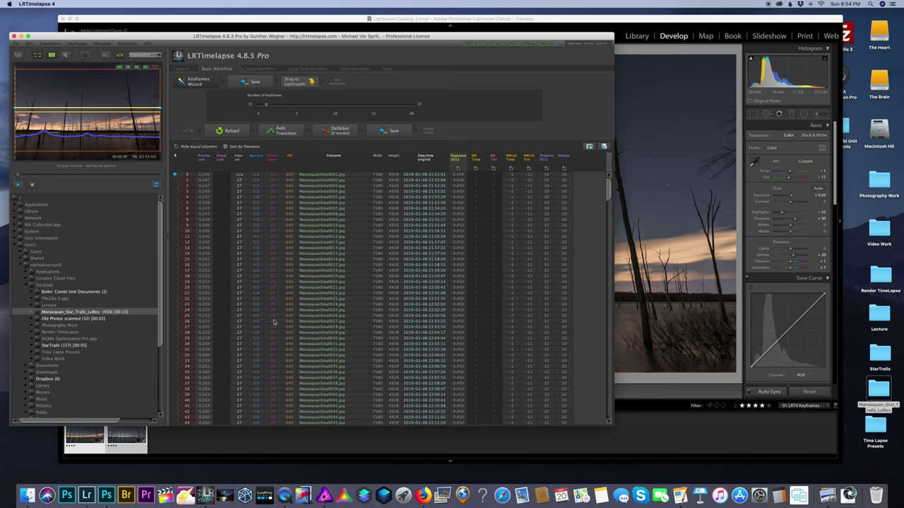
click(331, 132)
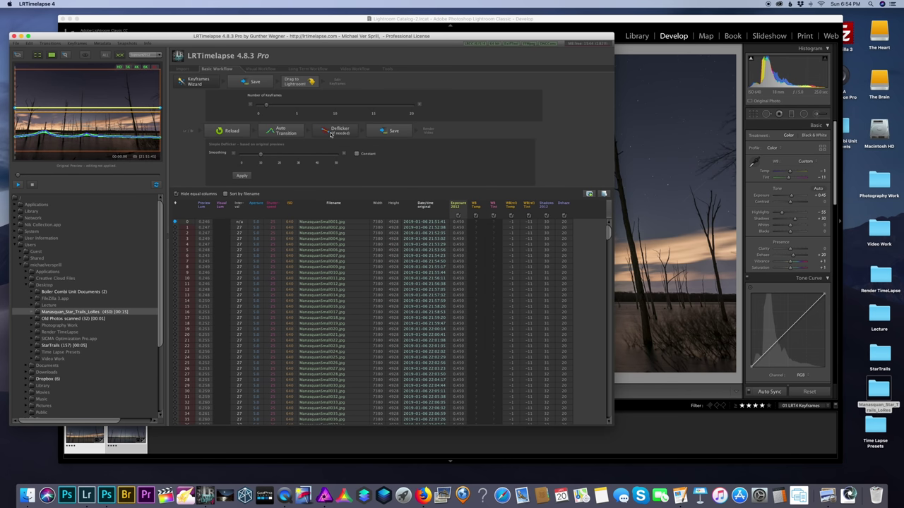
click(258, 156)
drag(257, 156, 252, 158)
click(241, 176)
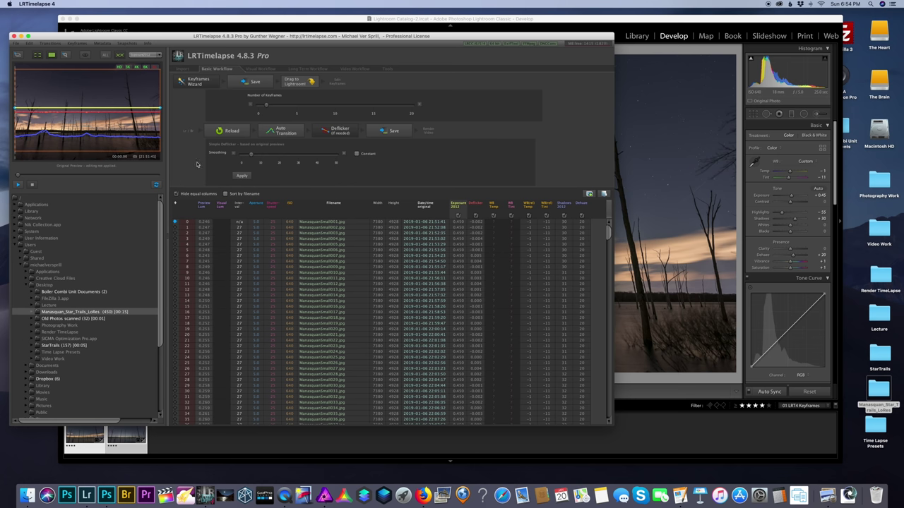
click(393, 132)
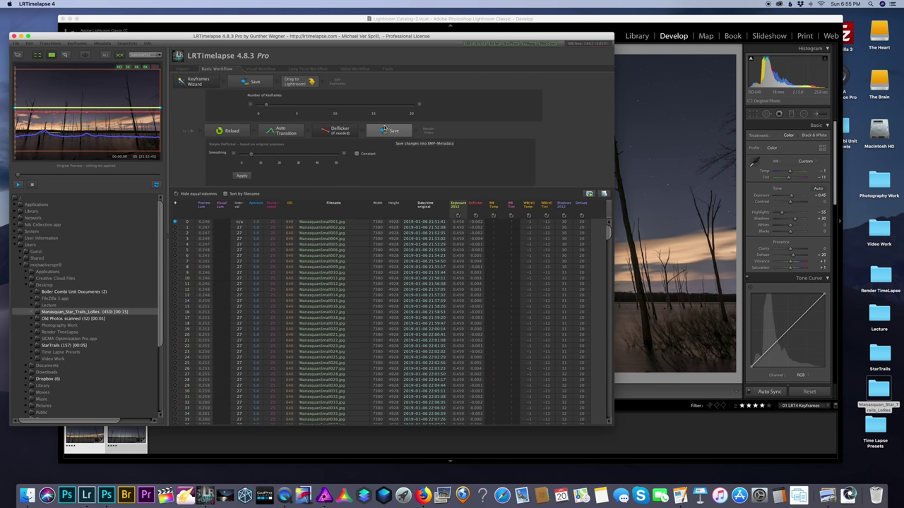
click(620, 19)
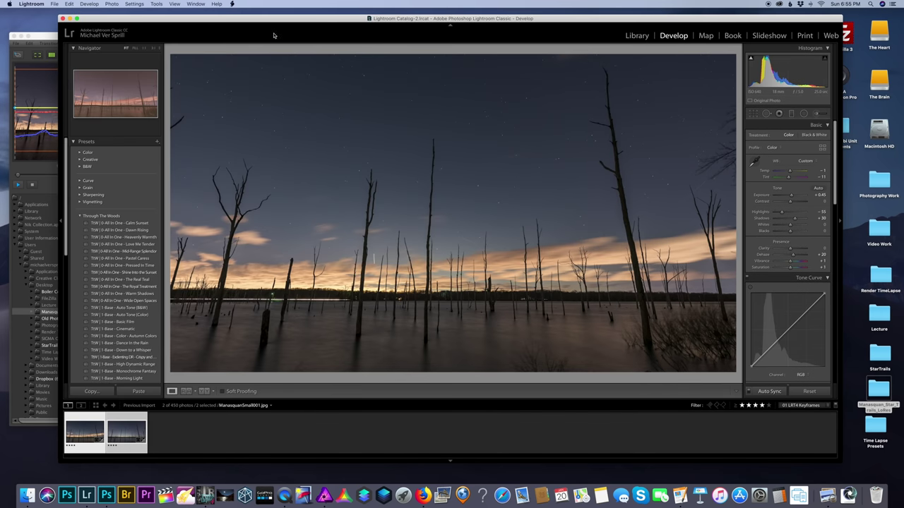
- Switch to the 00 LRT4 Full Sequence filter and read metadata from files for the frames
click(806, 407)
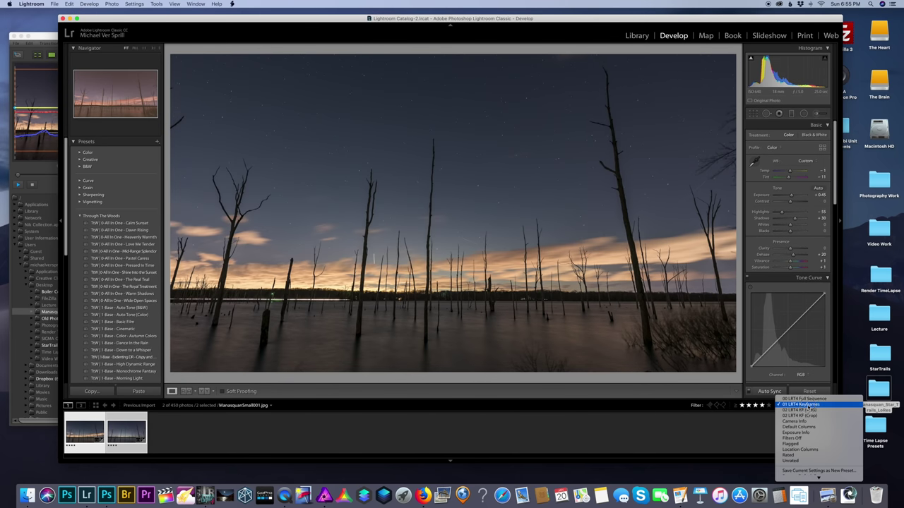
click(805, 399)
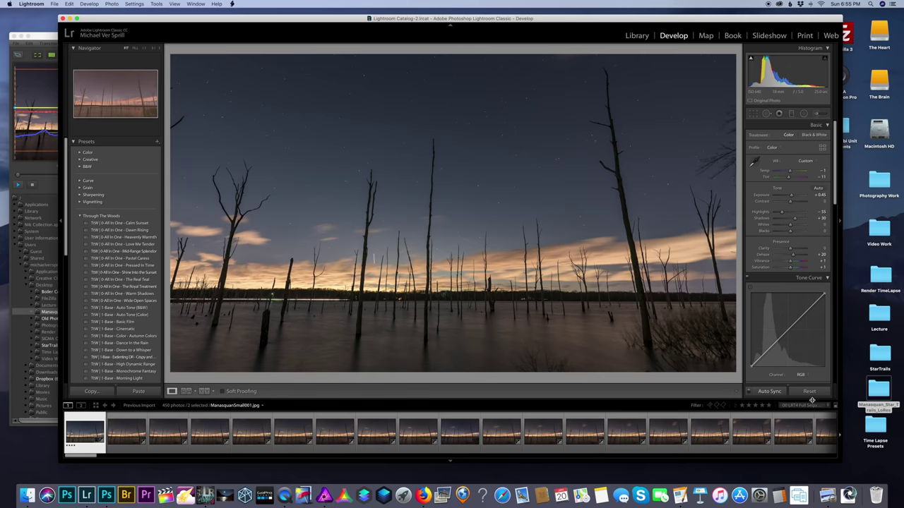
click(129, 436)
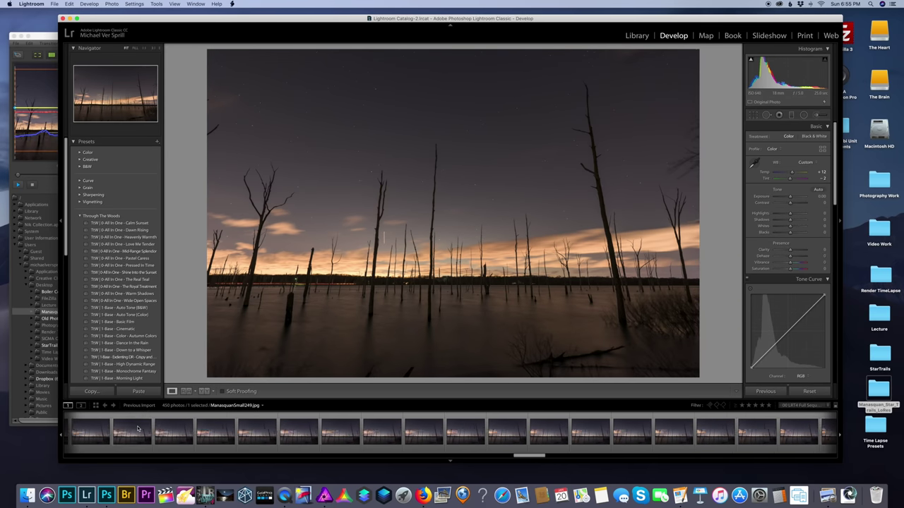
right_click(769, 435)
mouse_move(787, 437)
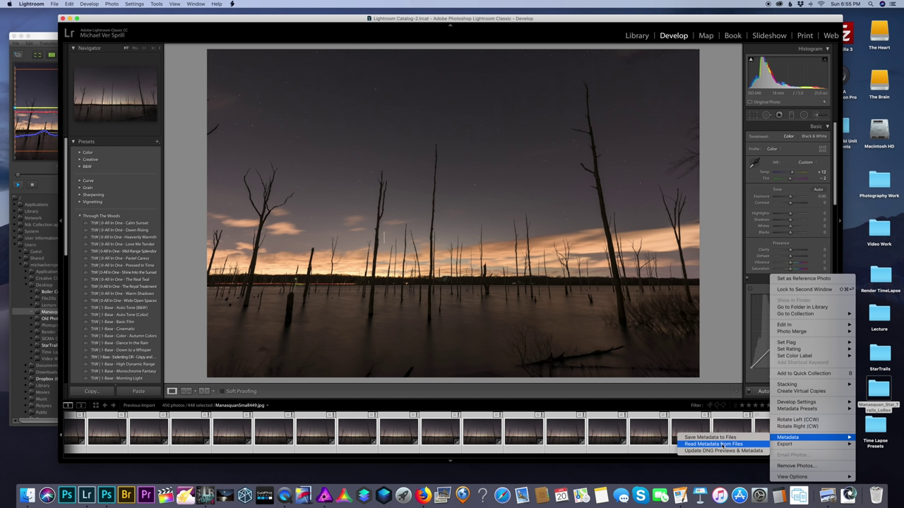
click(722, 444)
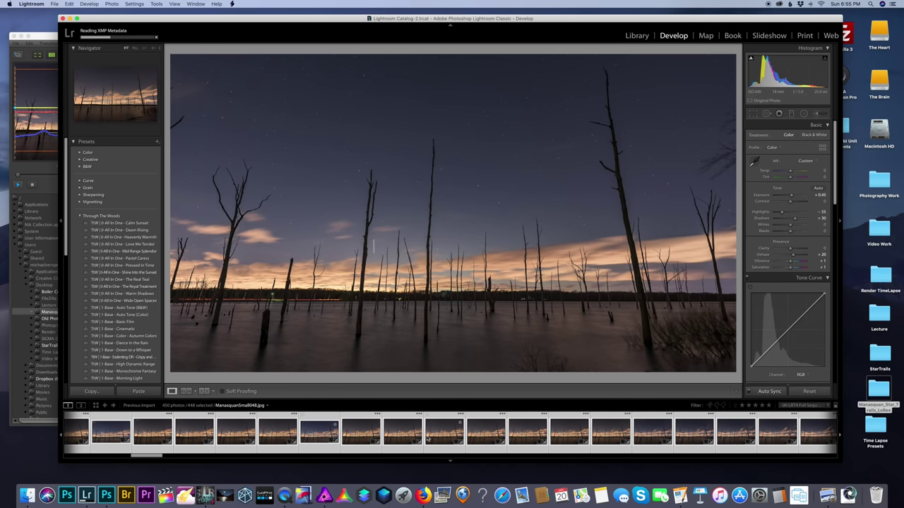
- Select all 450 frames of the sequence, from first to last
click(94, 450)
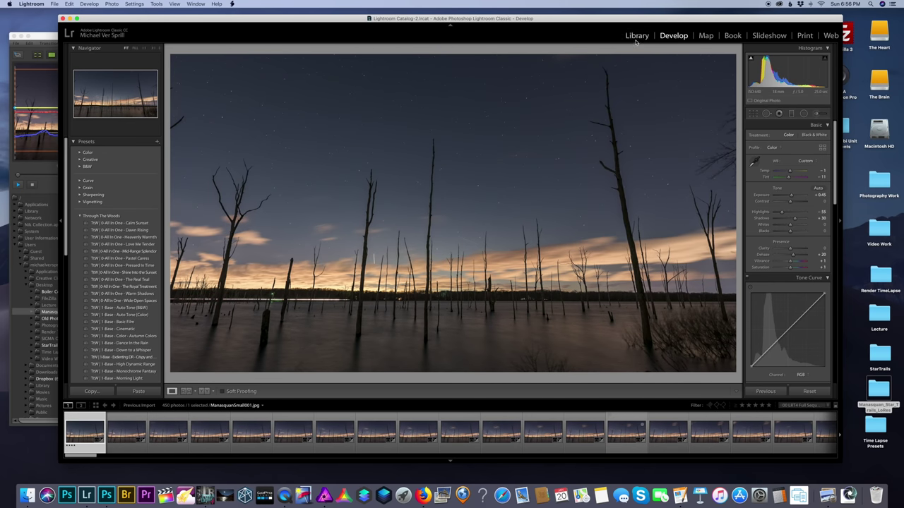
key(End)
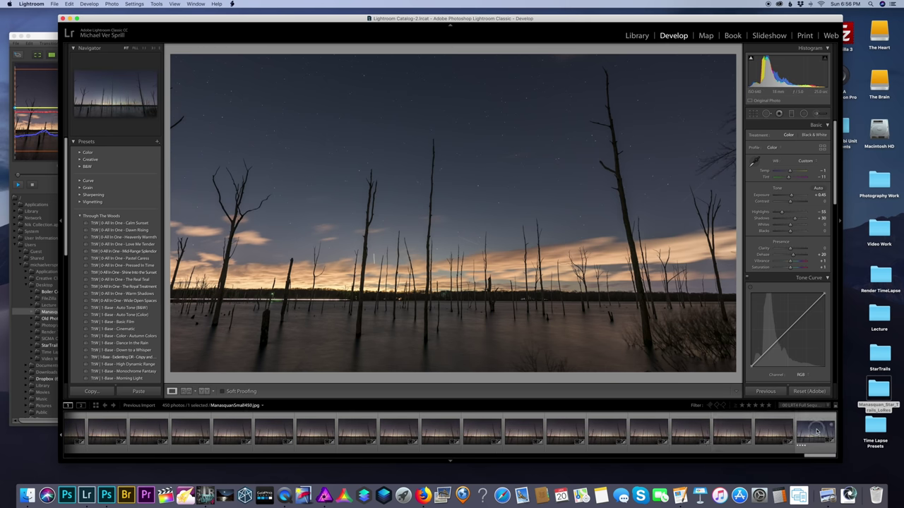
key(super+a)
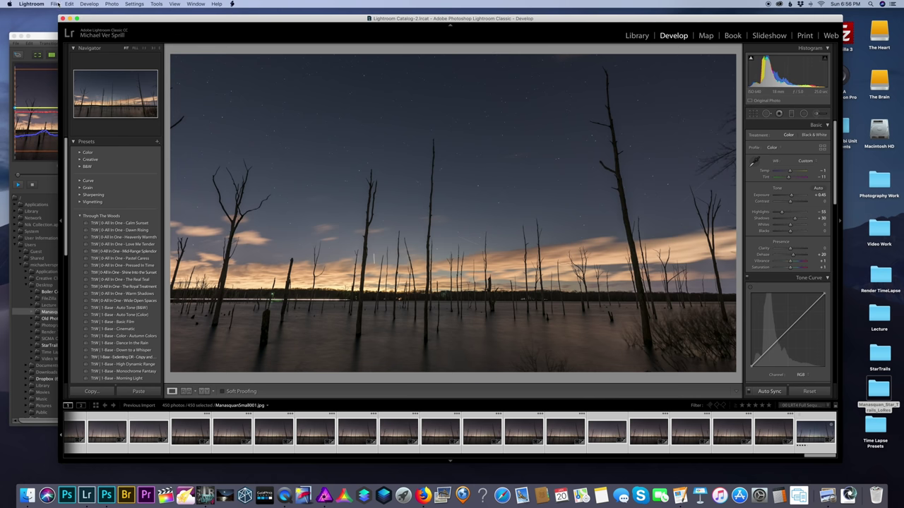
click(54, 4)
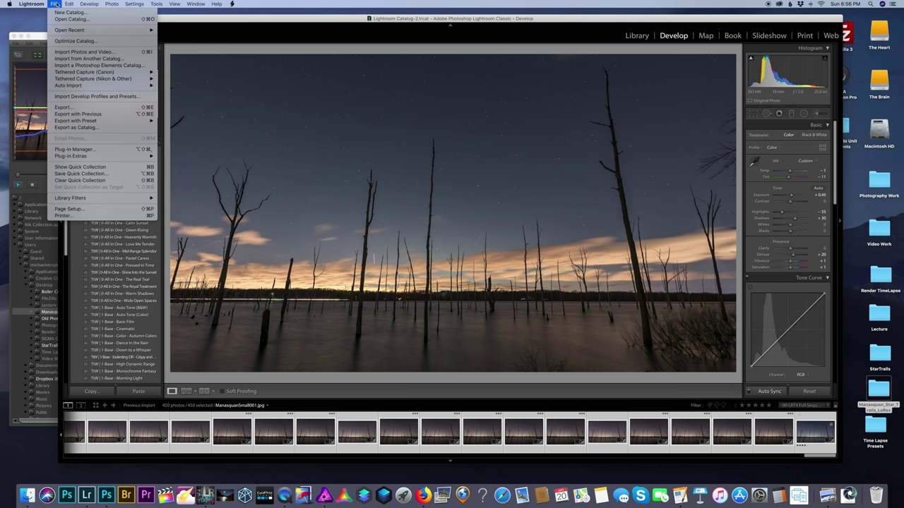
- Export all 450 frames with the LRT (JPG, 4K) preset into the Render TimeLapse folder
click(122, 107)
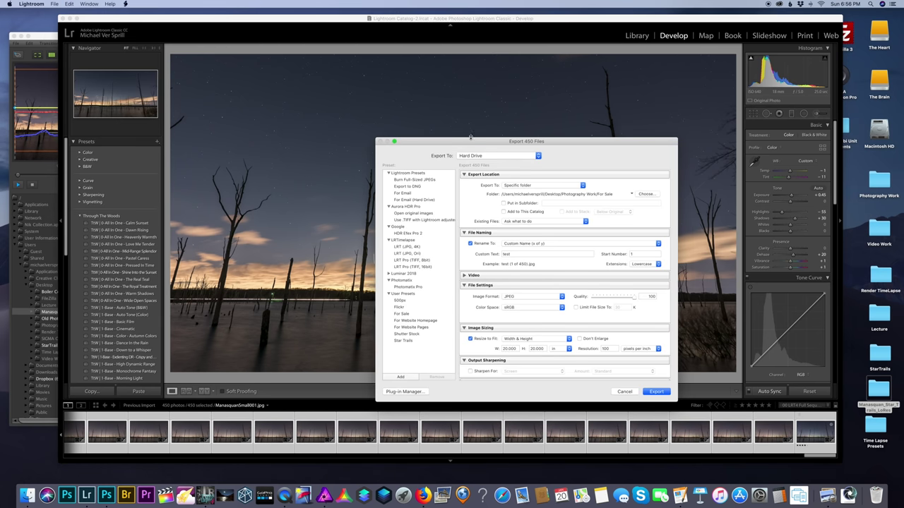
click(409, 246)
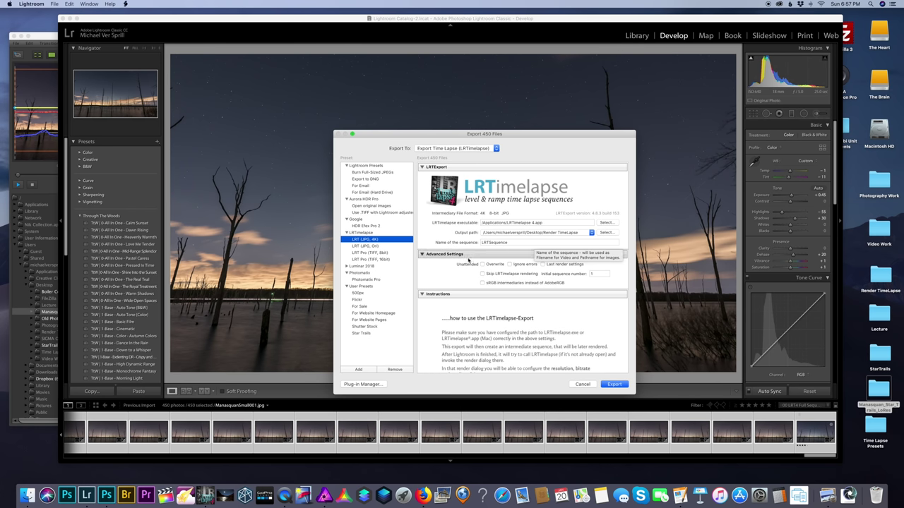
drag(397, 137, 393, 134)
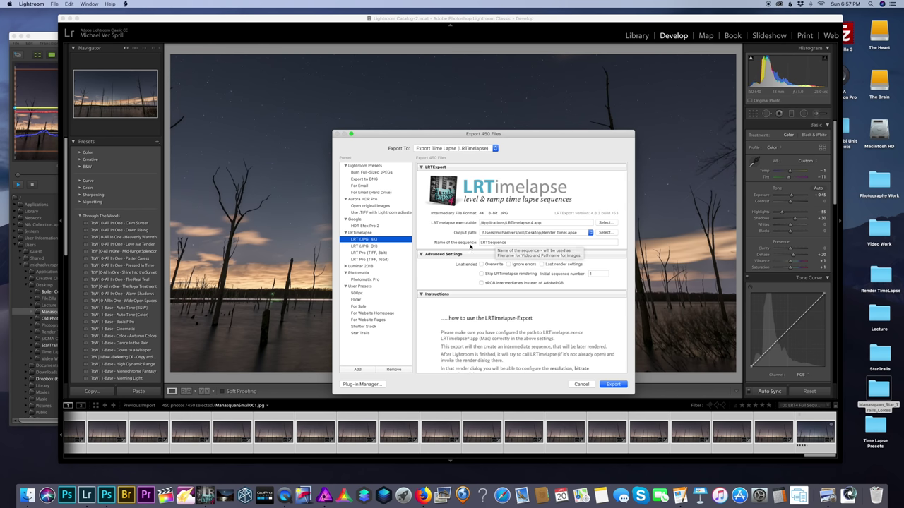
click(615, 386)
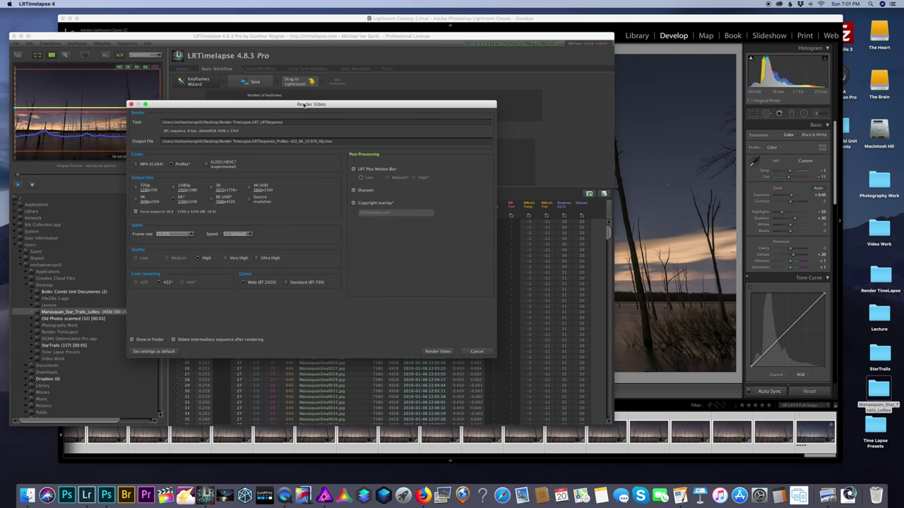
- Render the sequence as a ProRes 422 HQ video at 4K, 4096 x 2304
drag(322, 105, 353, 87)
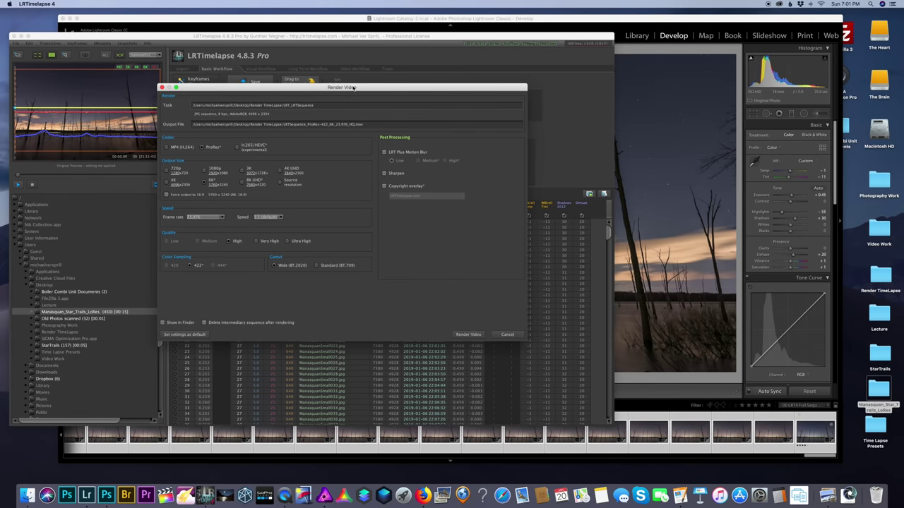
drag(370, 89, 377, 54)
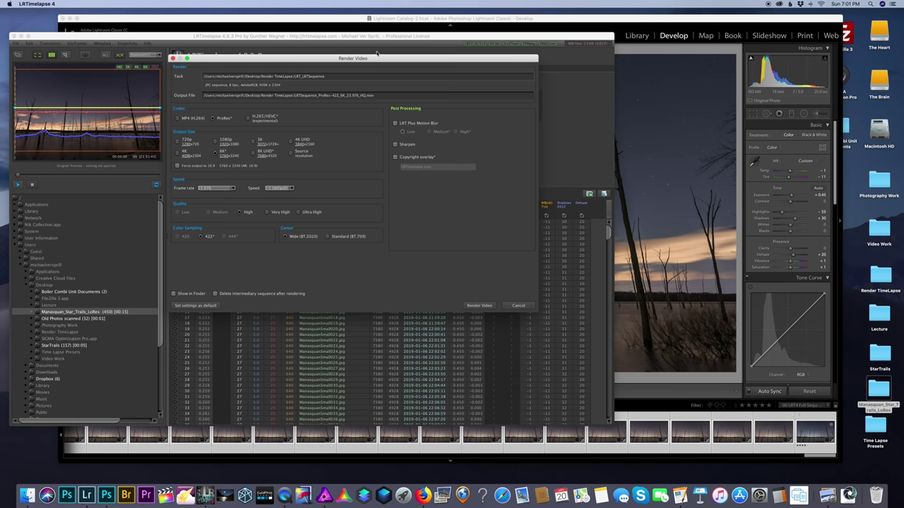
drag(365, 64, 357, 64)
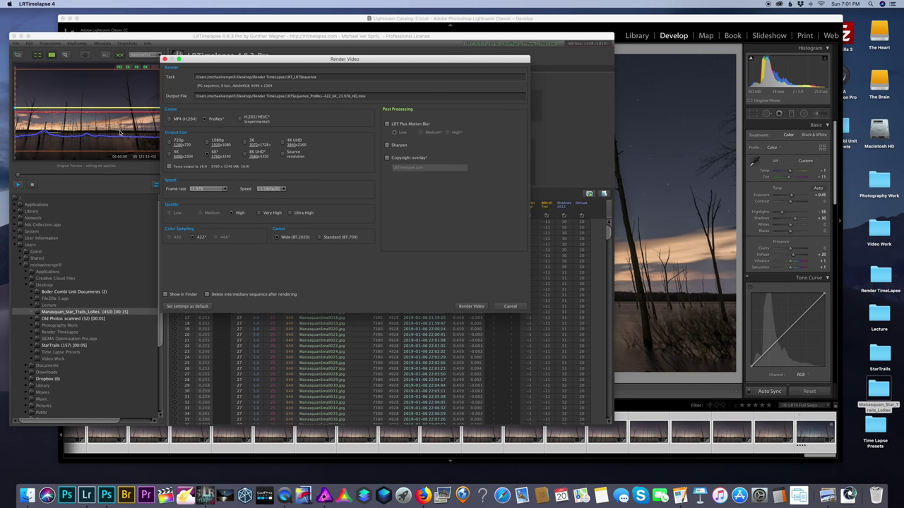
click(171, 154)
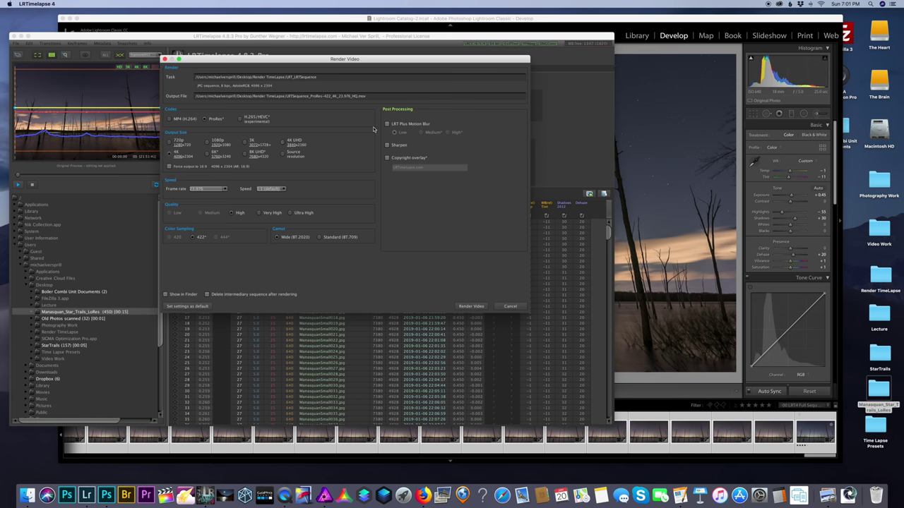
key(Return)
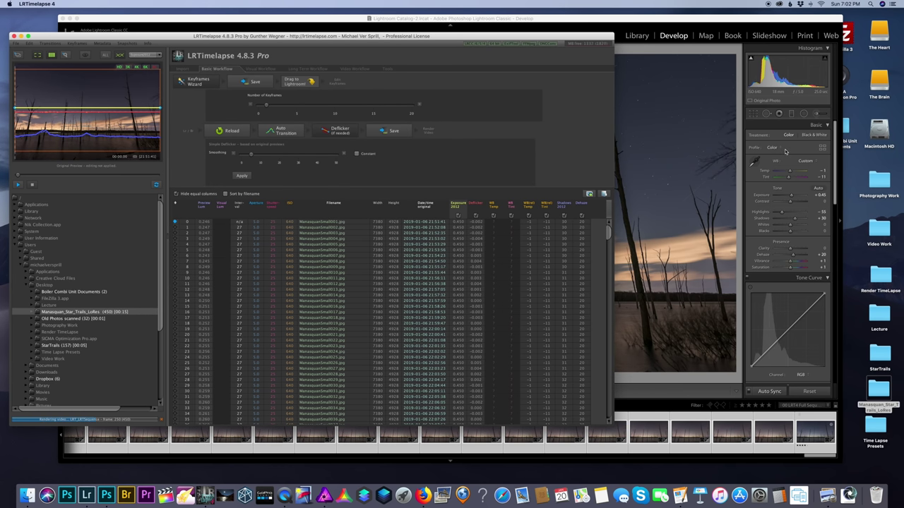
- Play the rendered LRTSequence_ProRes-422 .mov from Render TimeLapse in QuickTime, then close it
double_click(876, 275)
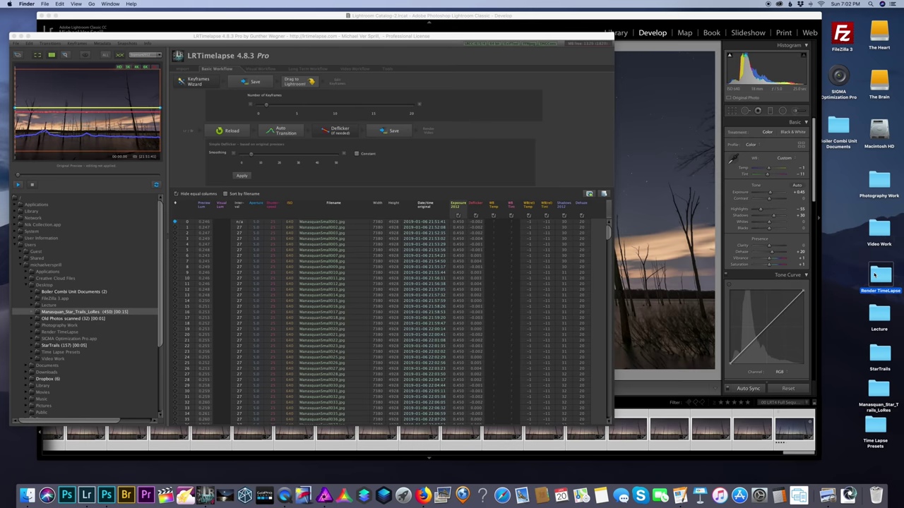
double_click(557, 149)
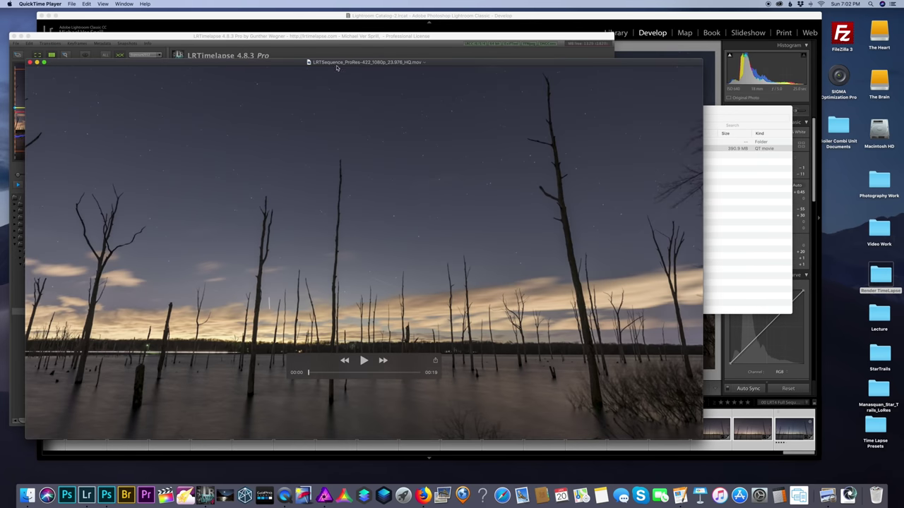
drag(336, 68, 361, 36)
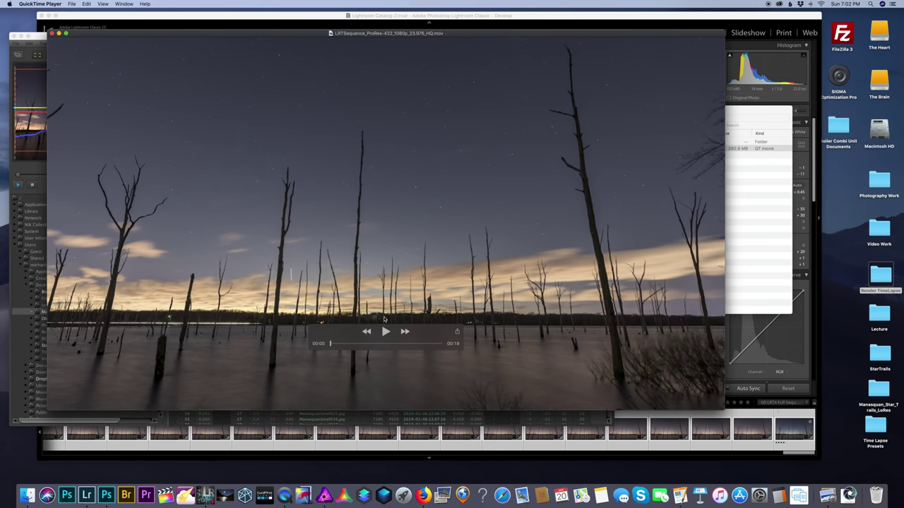
click(385, 331)
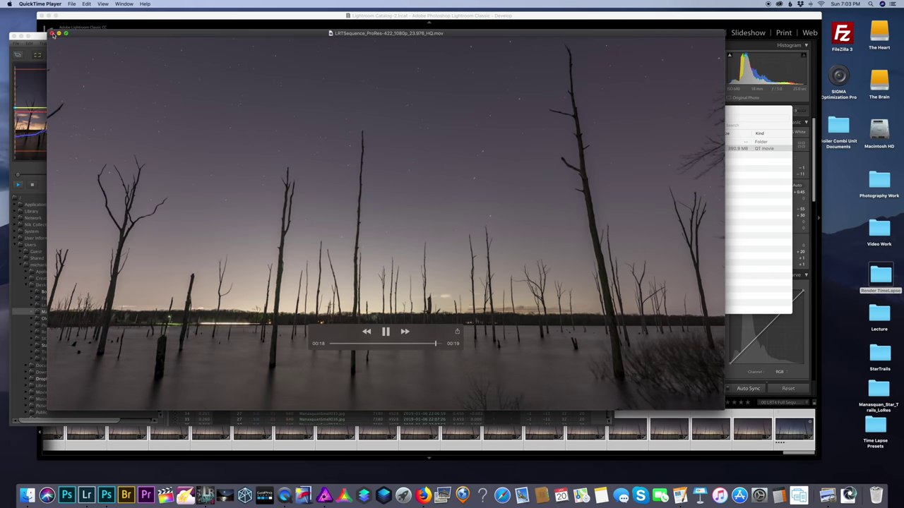
click(52, 34)
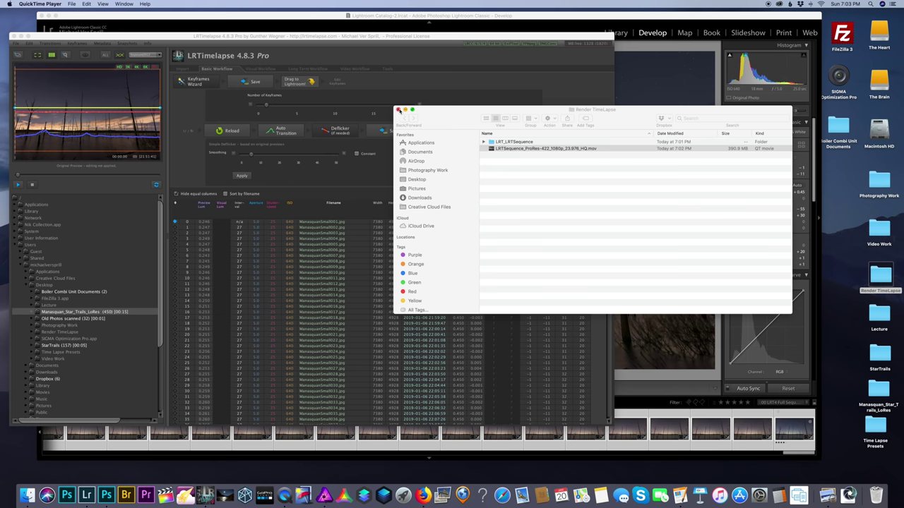
- Close LRTimelapse and remove all 450 reservoir photos from the Lightroom catalog
click(398, 111)
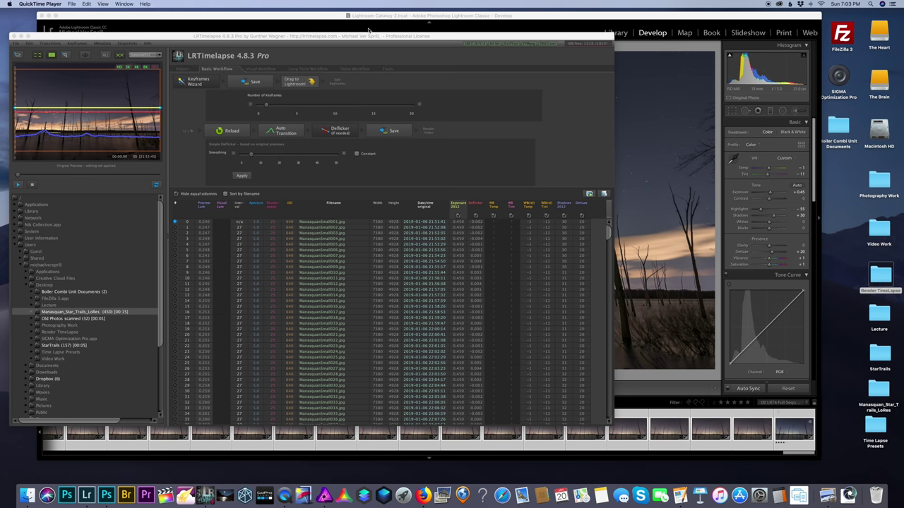
click(12, 35)
click(378, 428)
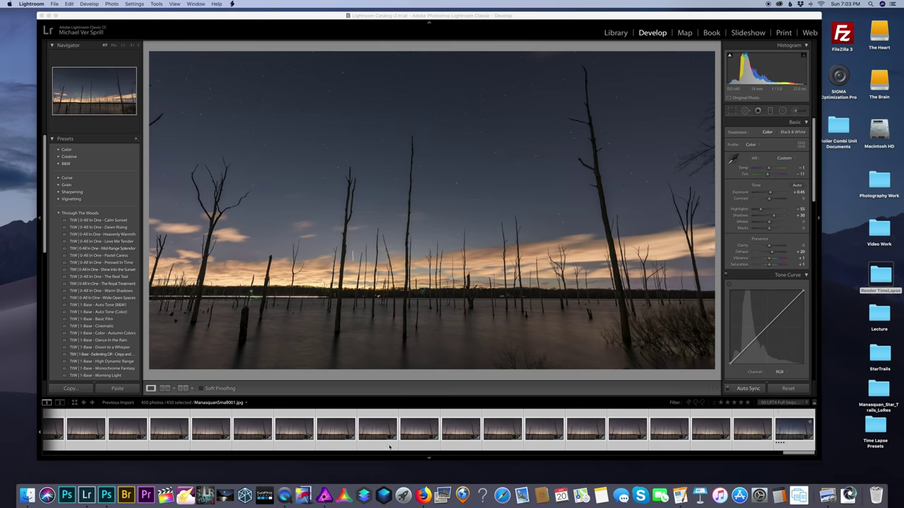
key(super+a)
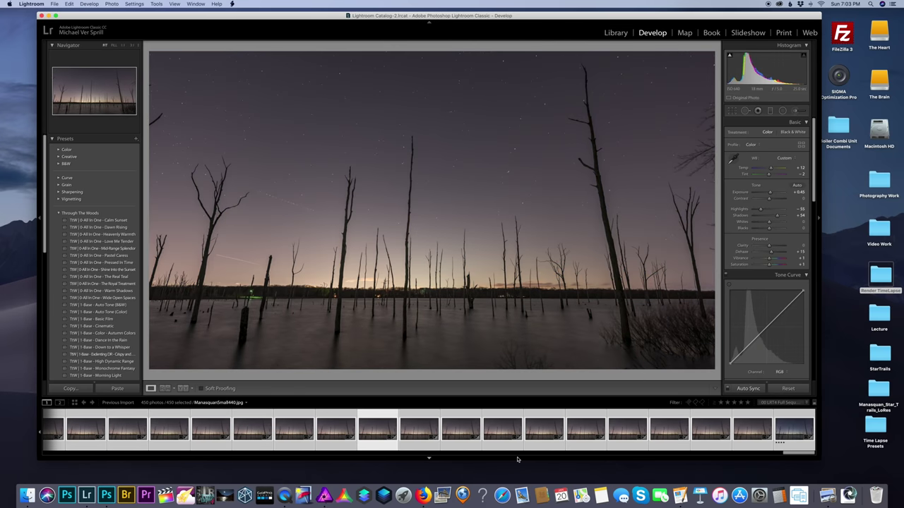
key(BackSpace)
click(517, 162)
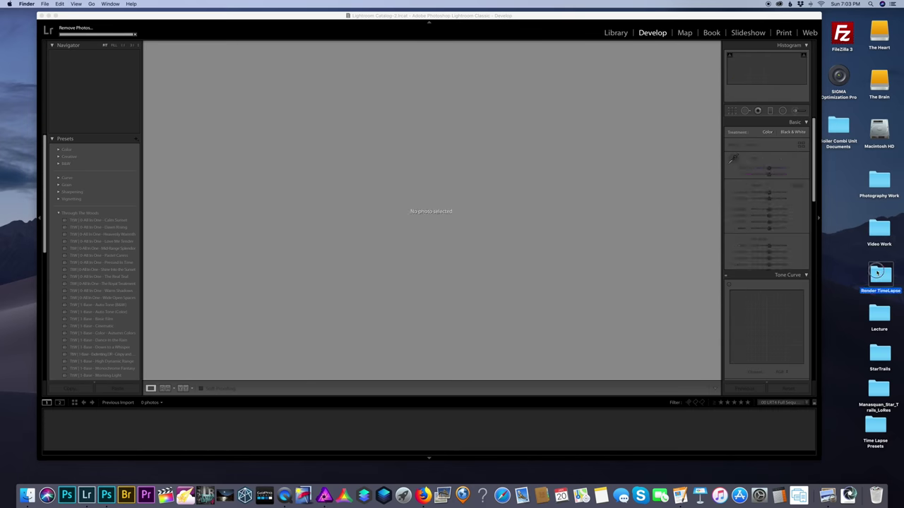
- Delete the old files in Render TimeLapse, then open the Manasquan_Star_Trails_LoRes folder
double_click(880, 283)
key(super+a)
key(super+BackSpace)
click(398, 110)
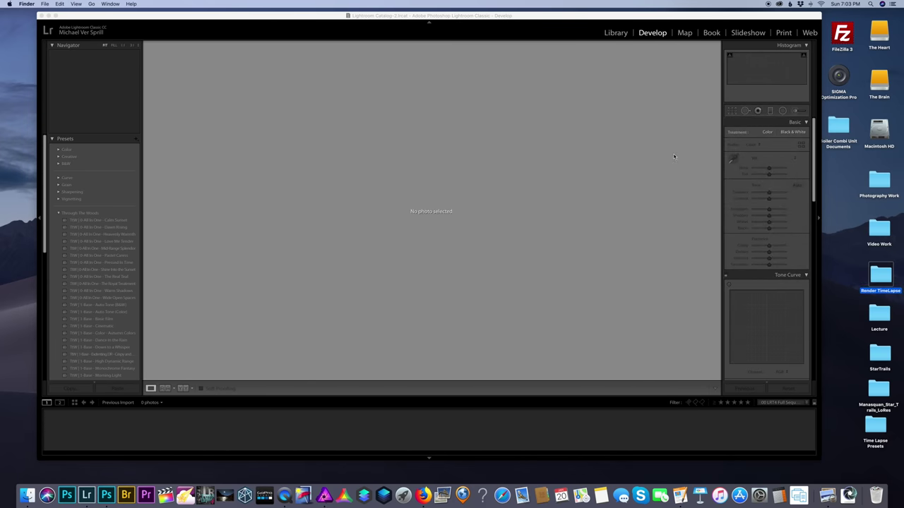
double_click(879, 389)
- Browse the Manasquan_Star_Trails_LoRes JPEGs, close the folder and minimize Lightroom
scroll(356, 303, up, 5)
scroll(356, 303, up, 10)
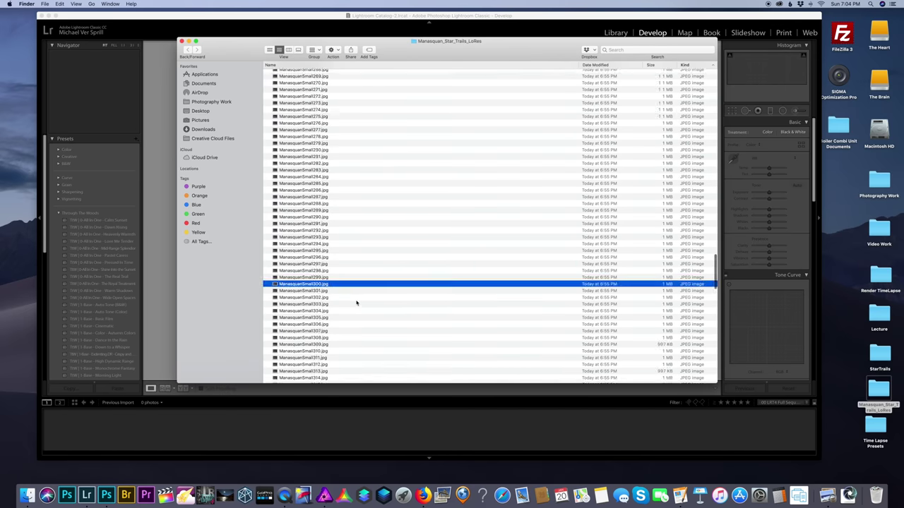
scroll(356, 303, down, 3)
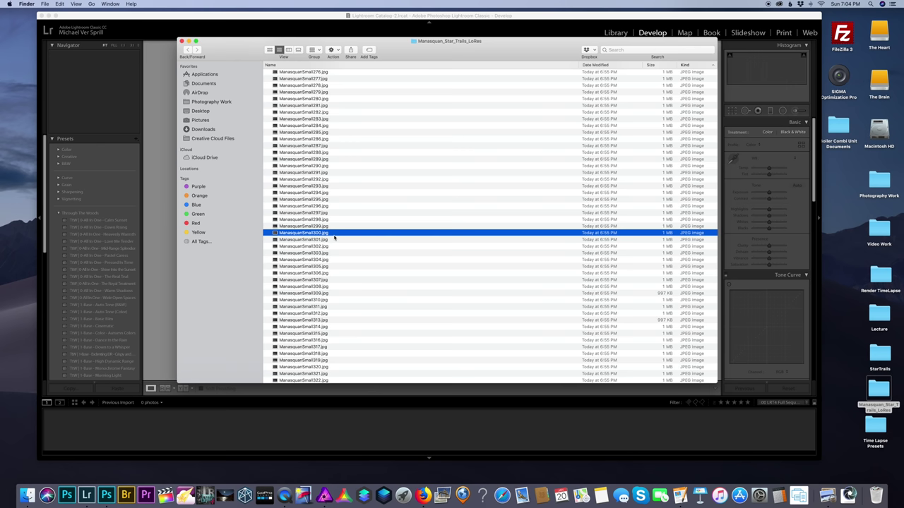
scroll(333, 239, down, 20)
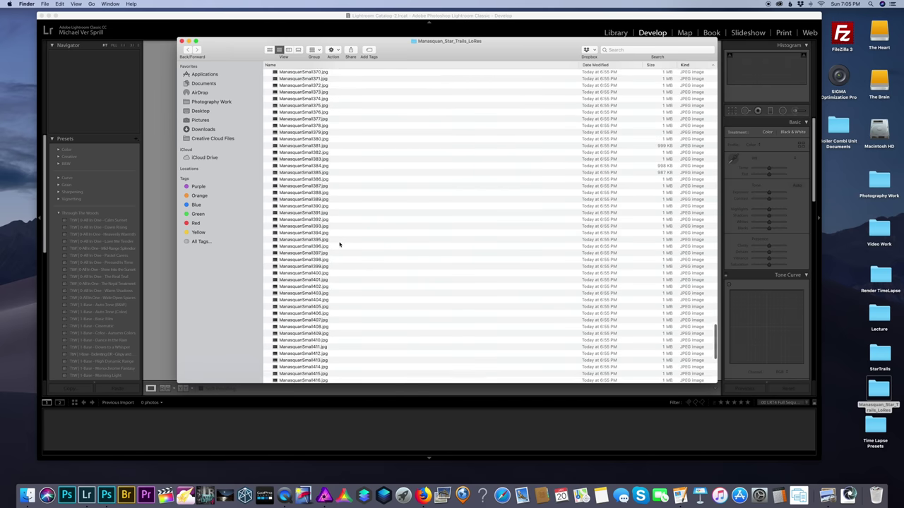
scroll(338, 241, up, 6)
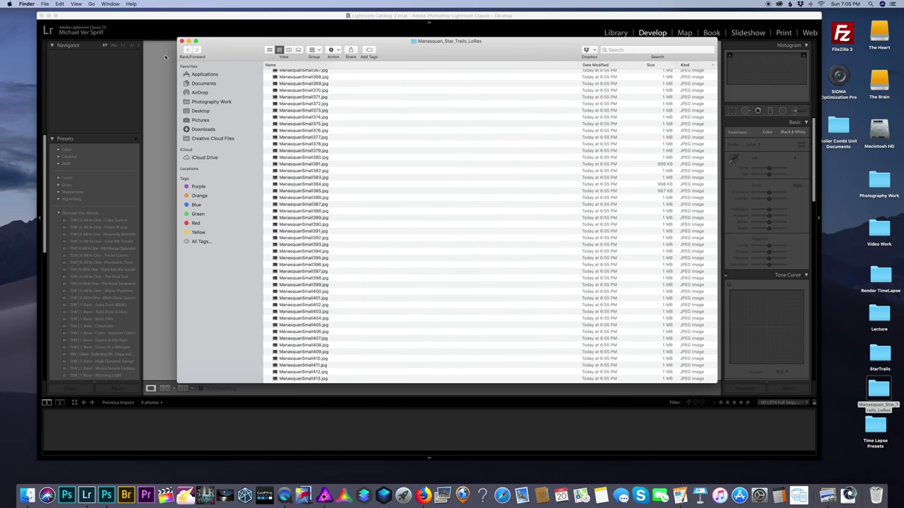
click(182, 42)
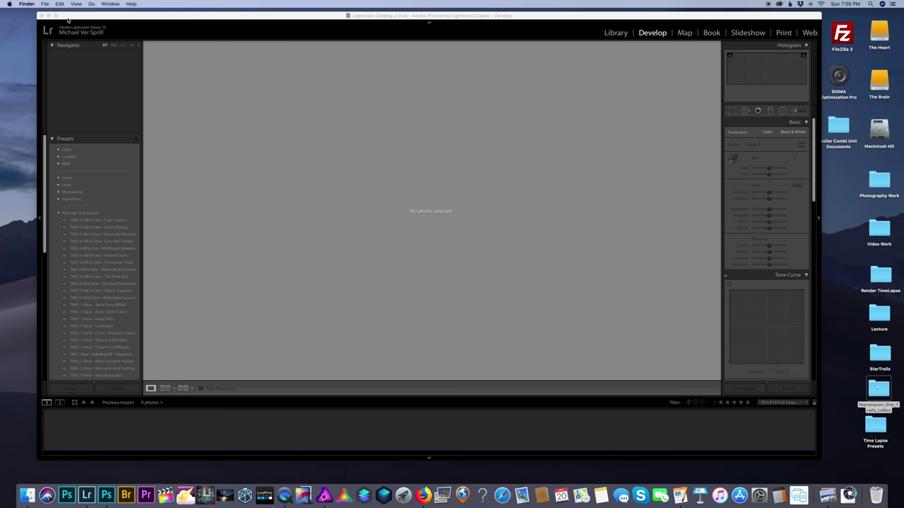
click(52, 16)
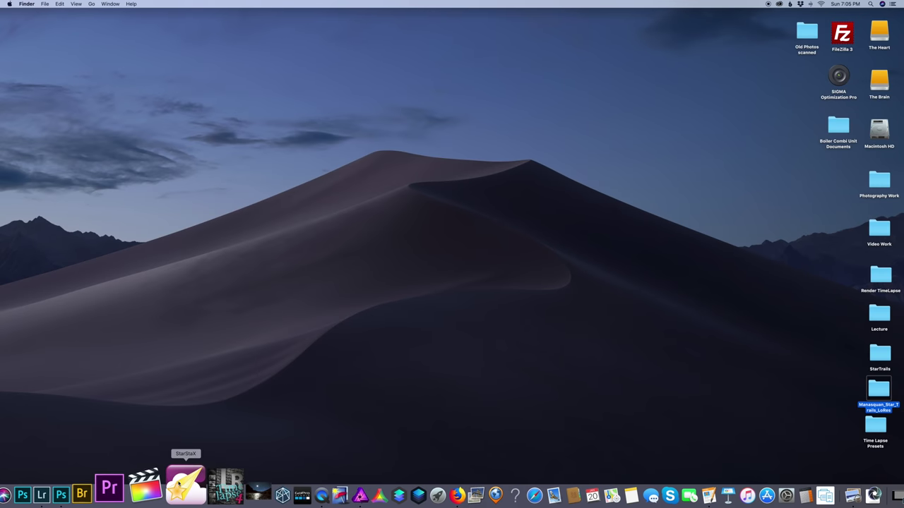
- Launch StarStaX and drag all ManasquanSmall JPEGs from Manasquan_Star_Trails_LoRes in as input images
click(182, 480)
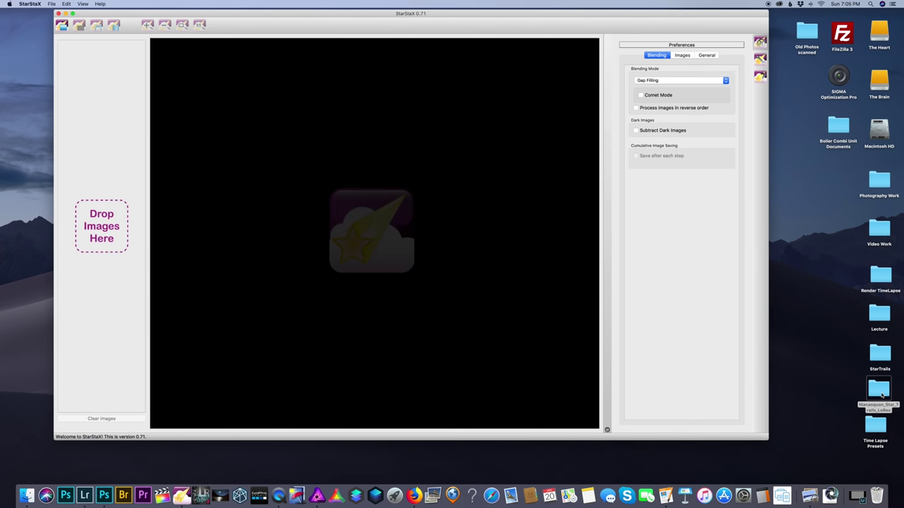
double_click(880, 393)
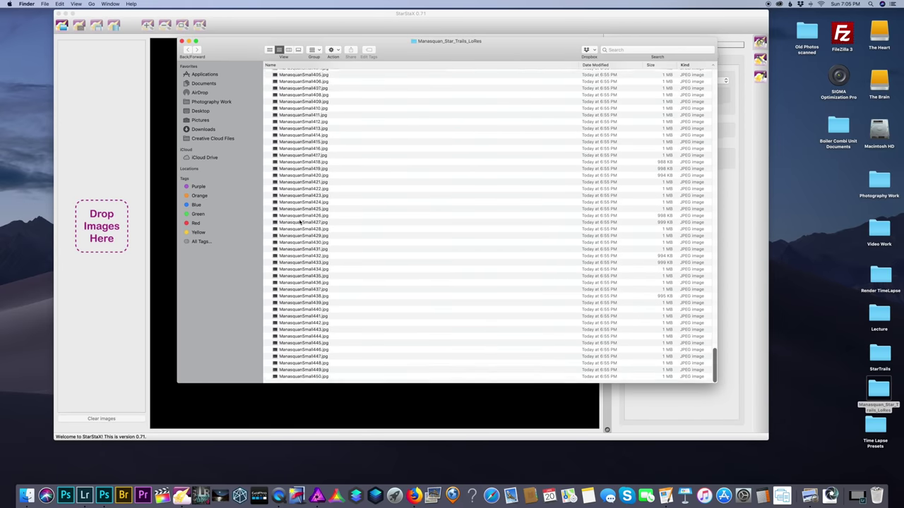
scroll(304, 221, up, 10)
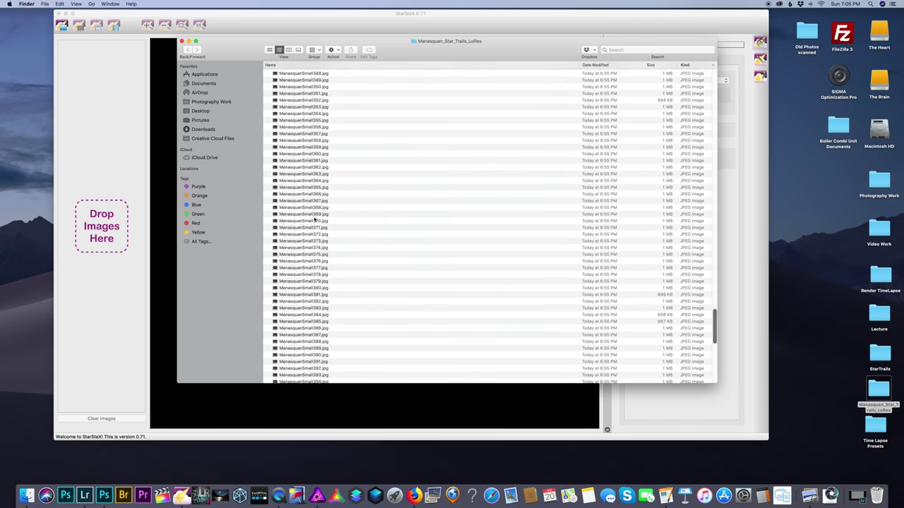
scroll(316, 220, up, 10)
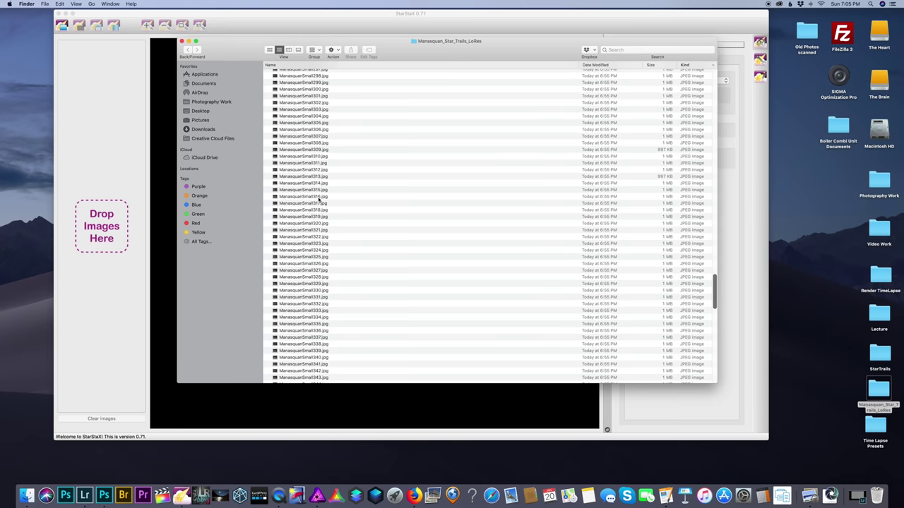
scroll(318, 200, up, 3)
scroll(330, 162, down, 15)
key(super+a)
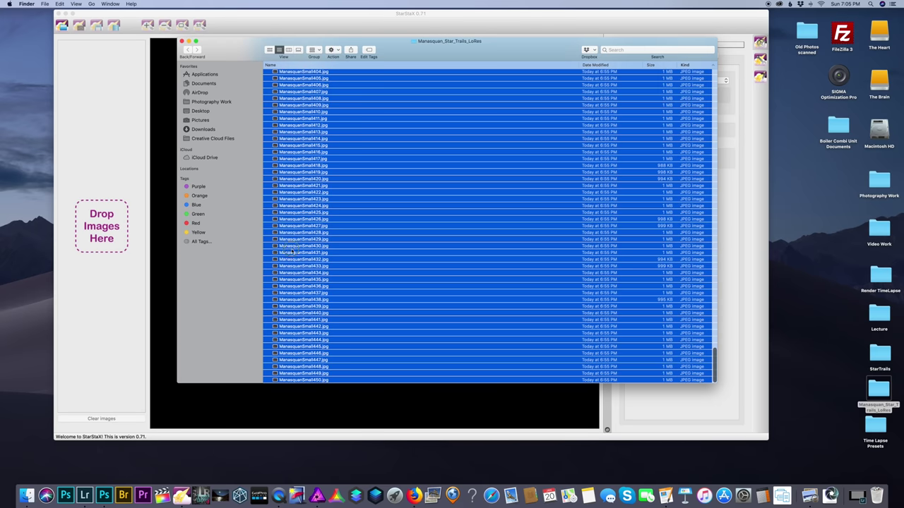
drag(310, 164, 102, 246)
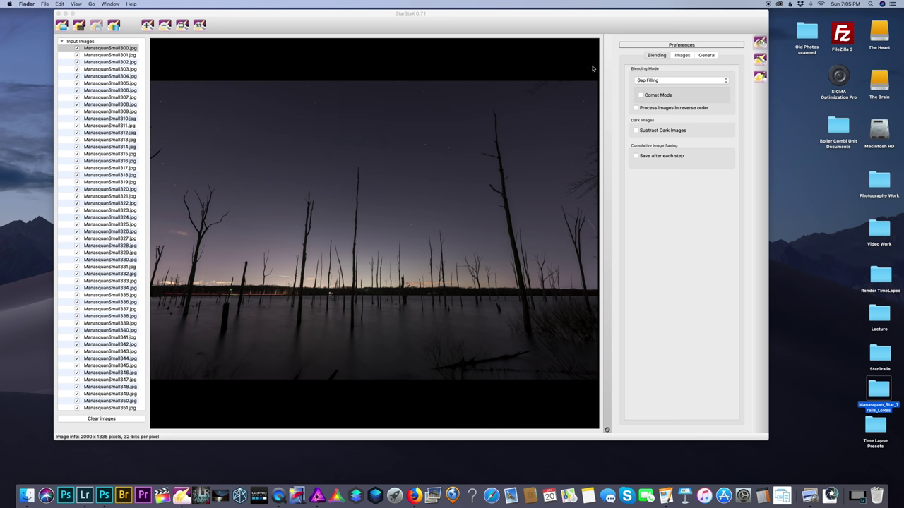
- Enable Comet Mode with the longest trails and save an image after each step
click(641, 95)
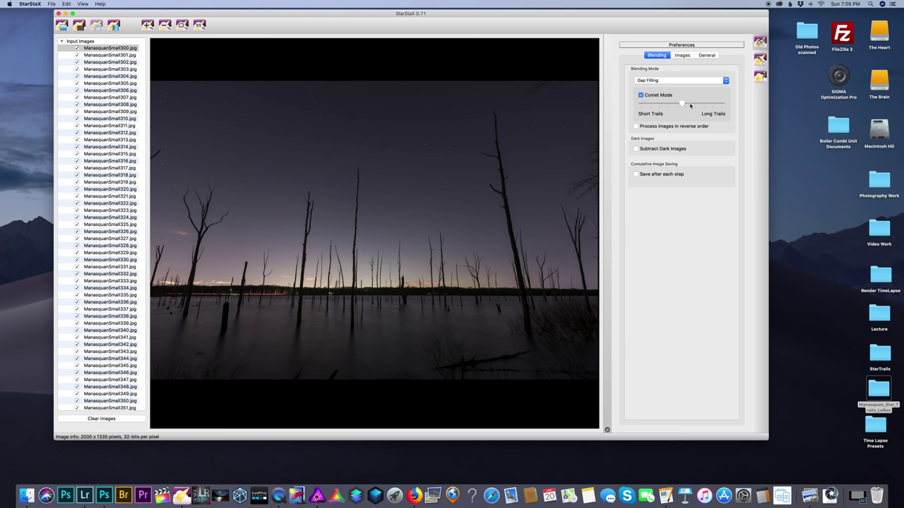
drag(682, 104, 730, 105)
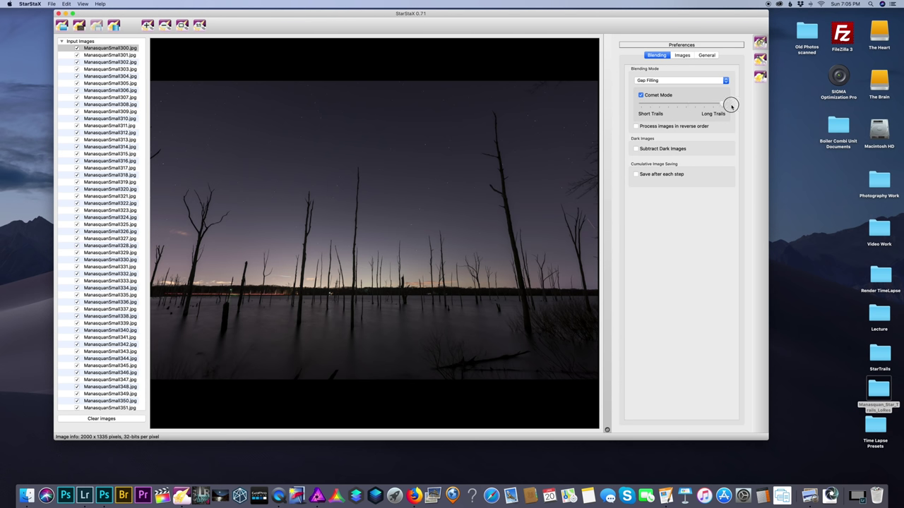
click(636, 175)
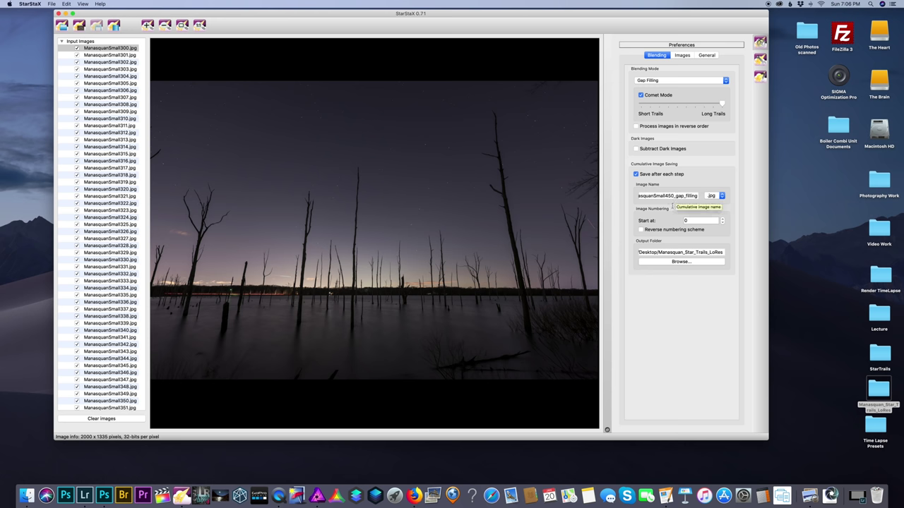
- Create a StarTrailComet folder on the Desktop and set it as the output folder
click(779, 250)
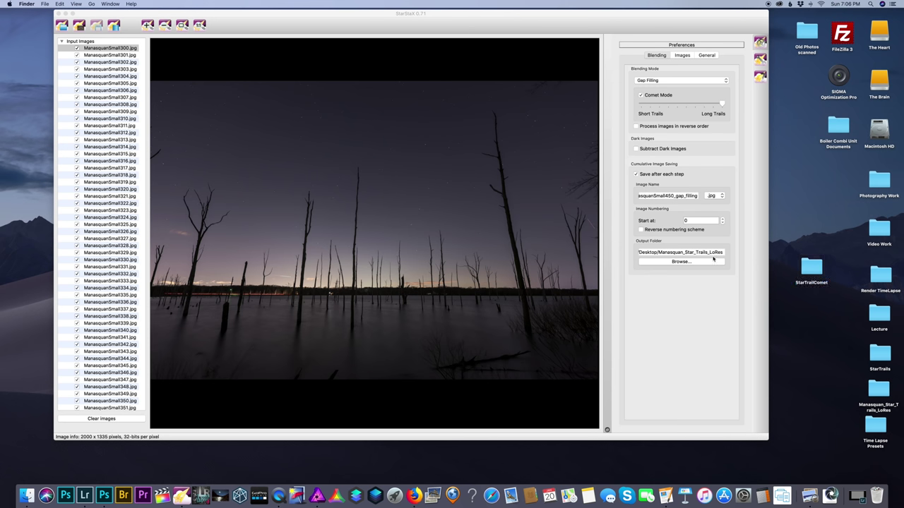
click(675, 262)
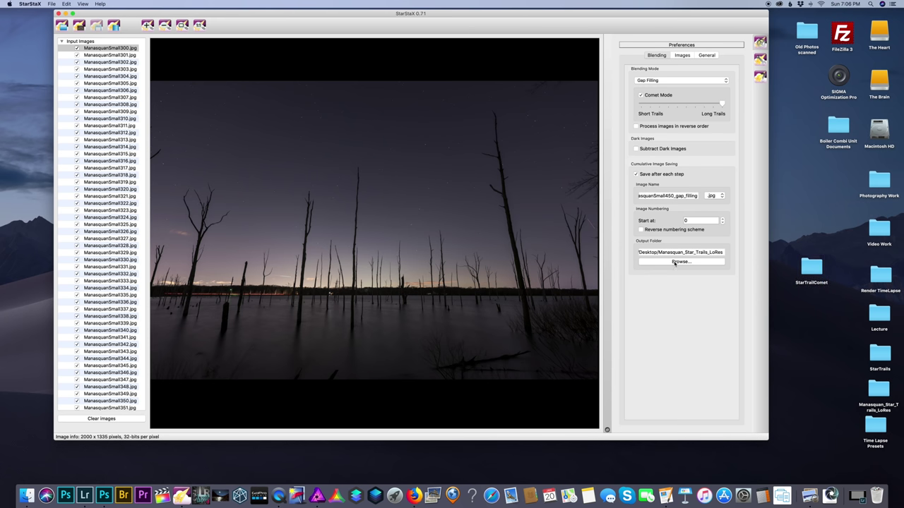
click(672, 262)
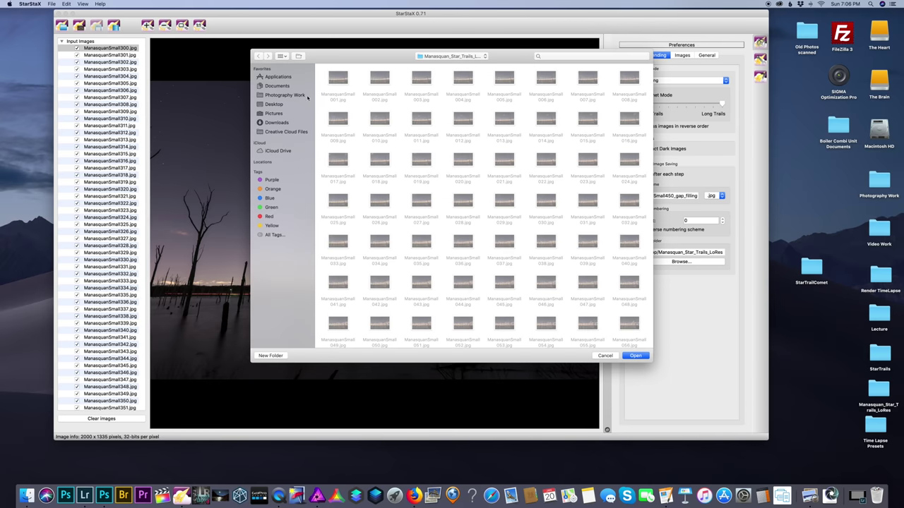
scroll(465, 155, down, 20)
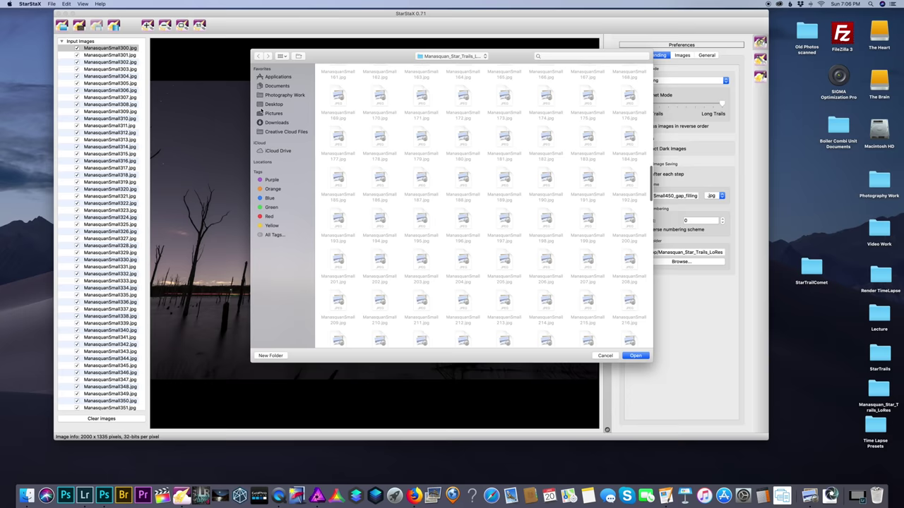
click(273, 104)
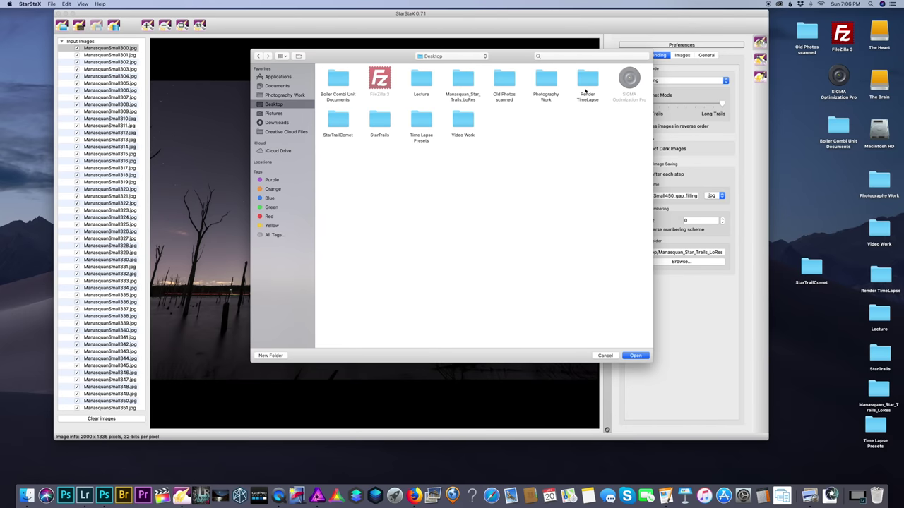
double_click(346, 120)
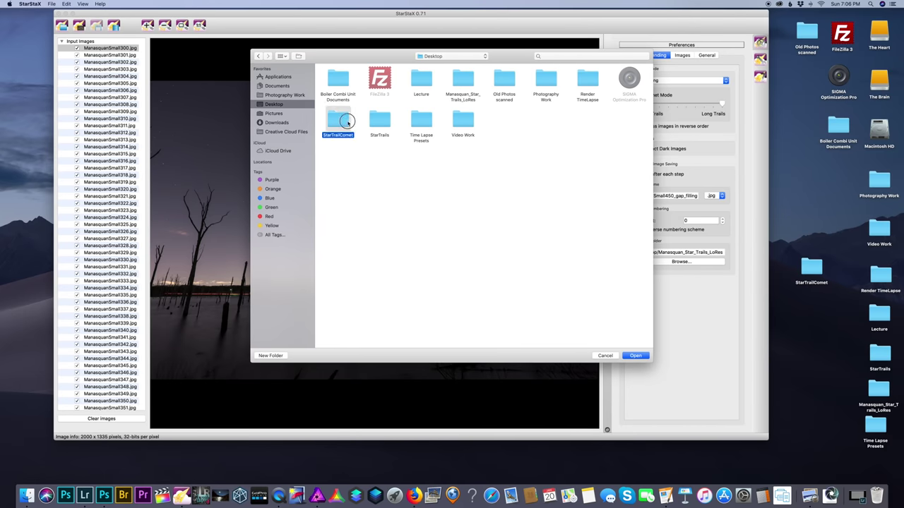
click(635, 355)
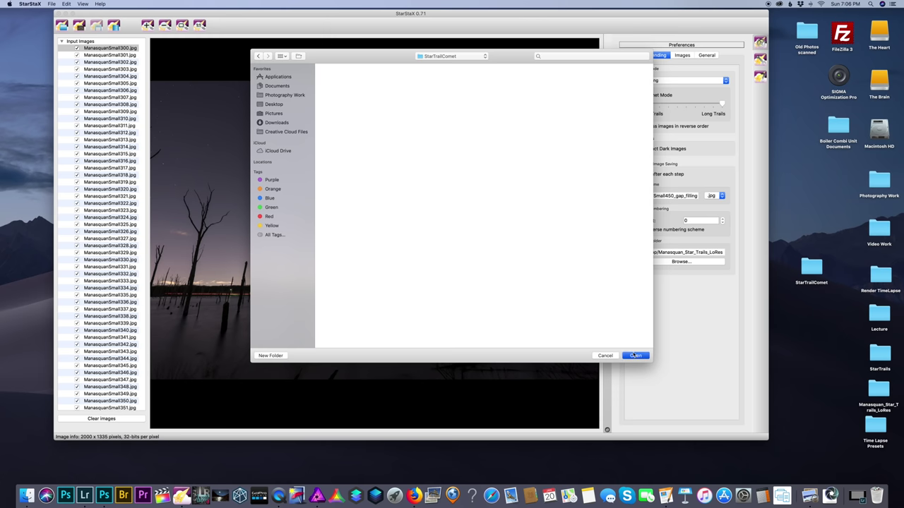
drag(806, 266, 810, 236)
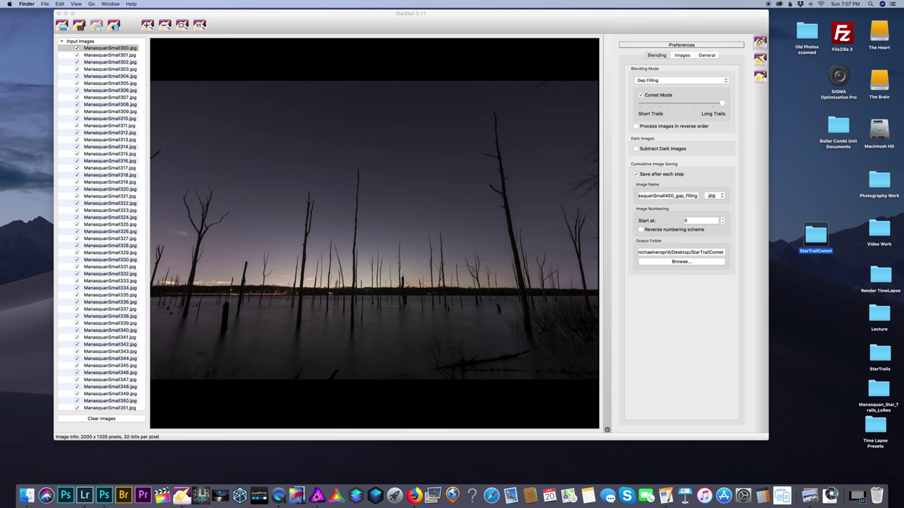
- Blend the 151 frames in Gap Filling comet mode and dismiss the Blending done message
click(113, 26)
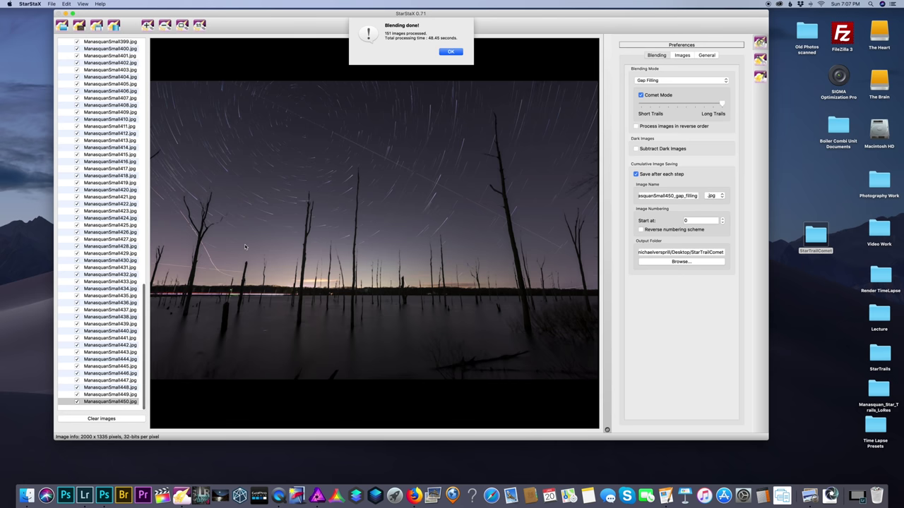
click(450, 52)
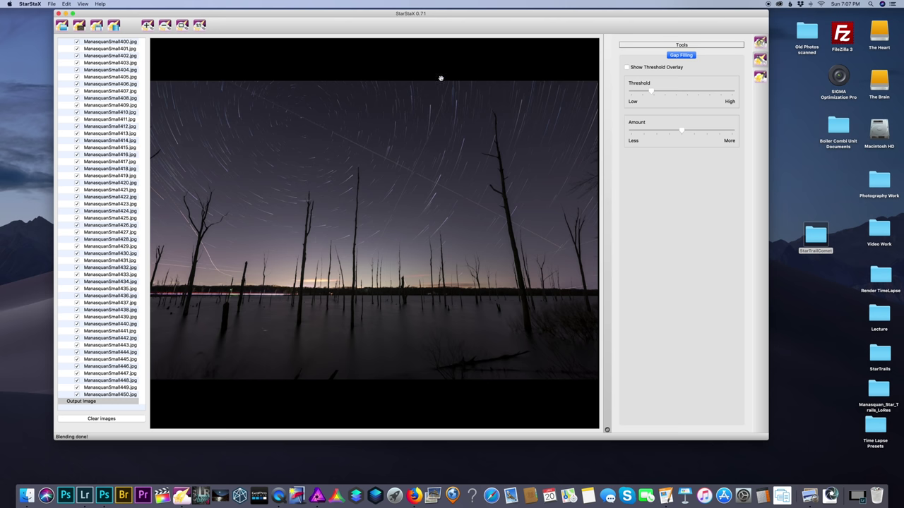
drag(127, 14, 127, 25)
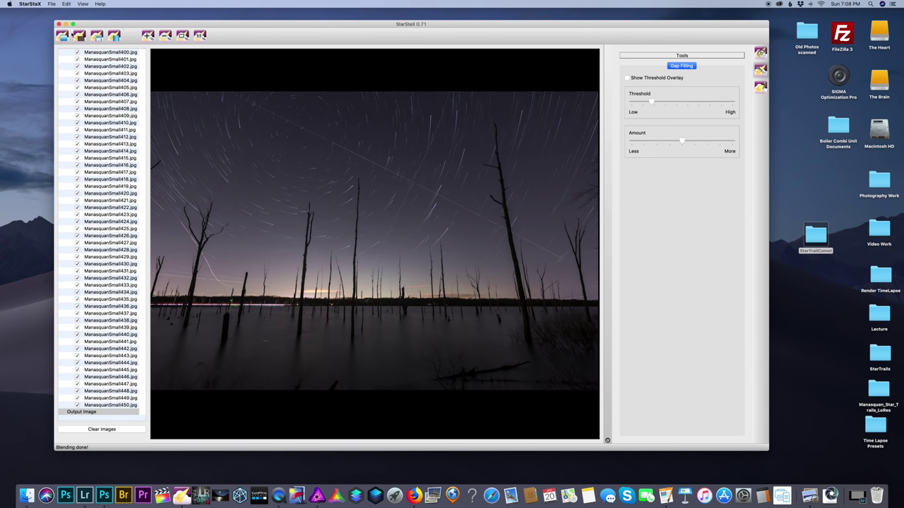
- Quit StarStaX, review the StarTrailComet frames in Finder, and switch to LRTimelapse
click(30, 4)
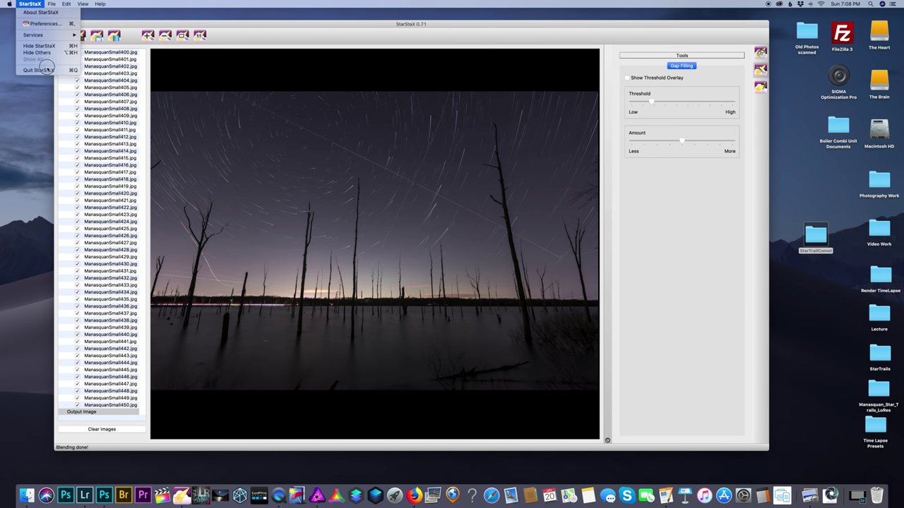
click(49, 71)
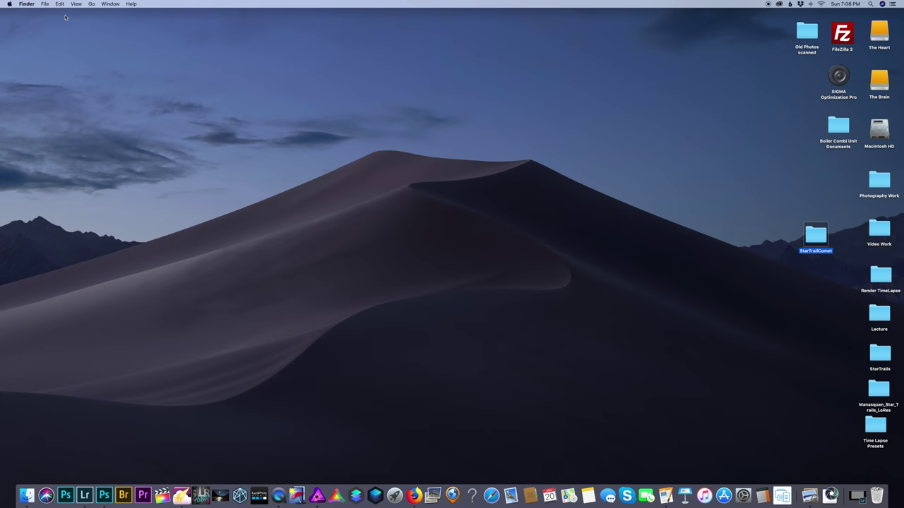
double_click(814, 234)
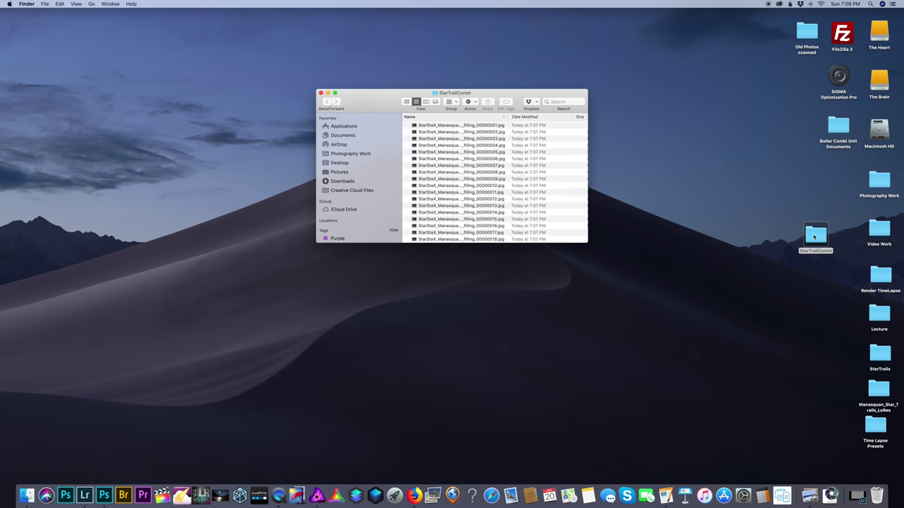
scroll(507, 163, down, 5)
scroll(506, 162, up, 5)
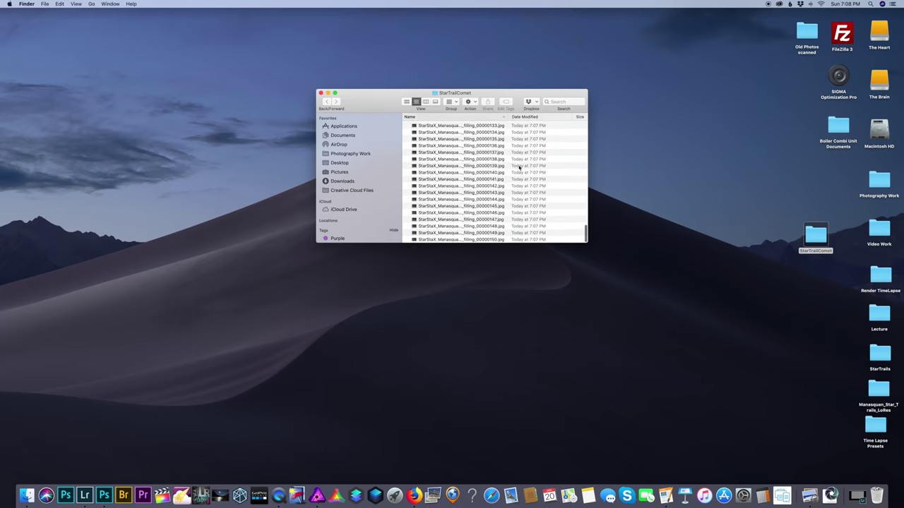
key(super+w)
click(200, 495)
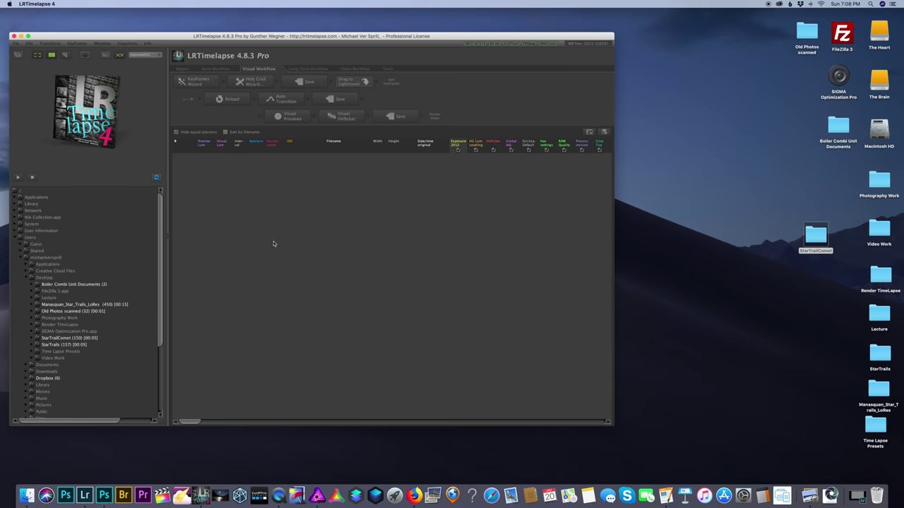
- Load the StarTrailComet folder in LRTimelapse's Basic Workflow and preview the sequence
click(215, 69)
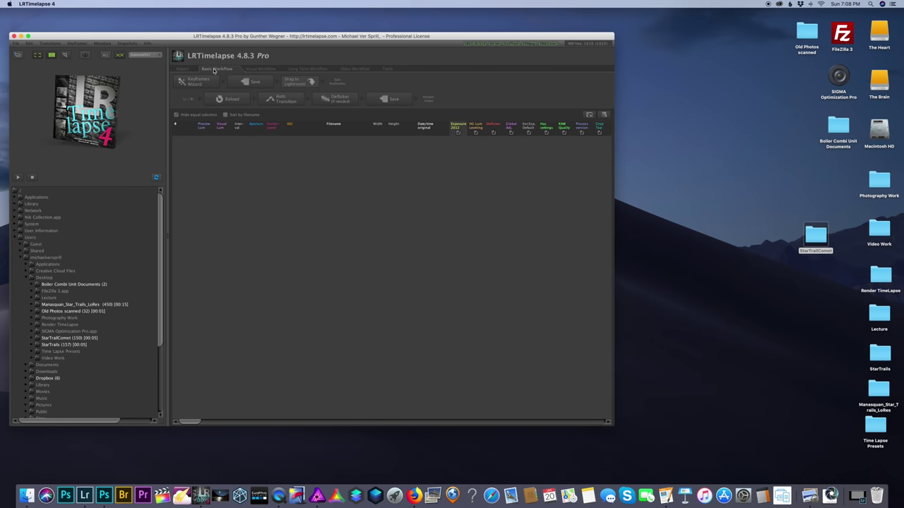
click(82, 338)
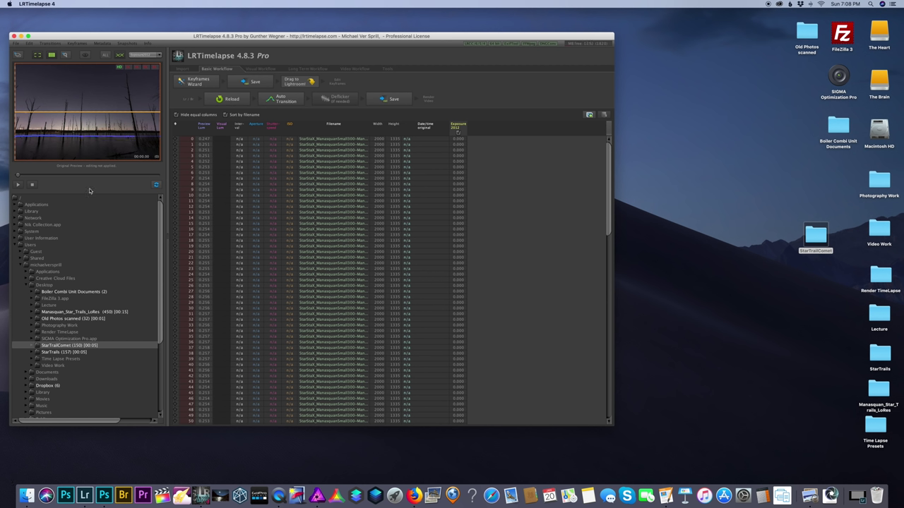
click(19, 185)
mouse_move(230, 38)
mouse_down()
mouse_move(235, 16)
mouse_move(240, 42)
mouse_up()
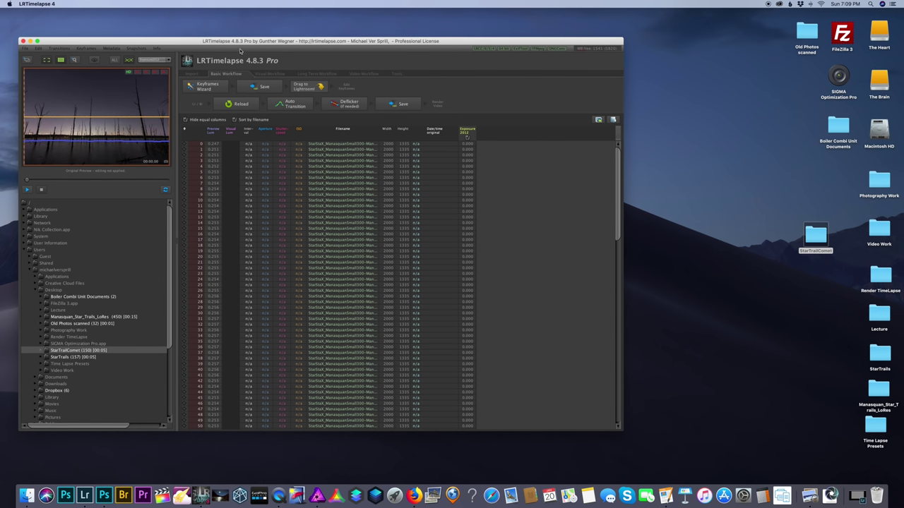
- Run the Keyframes Wizard, select the last frame 149, and save the sequence metadata
click(208, 87)
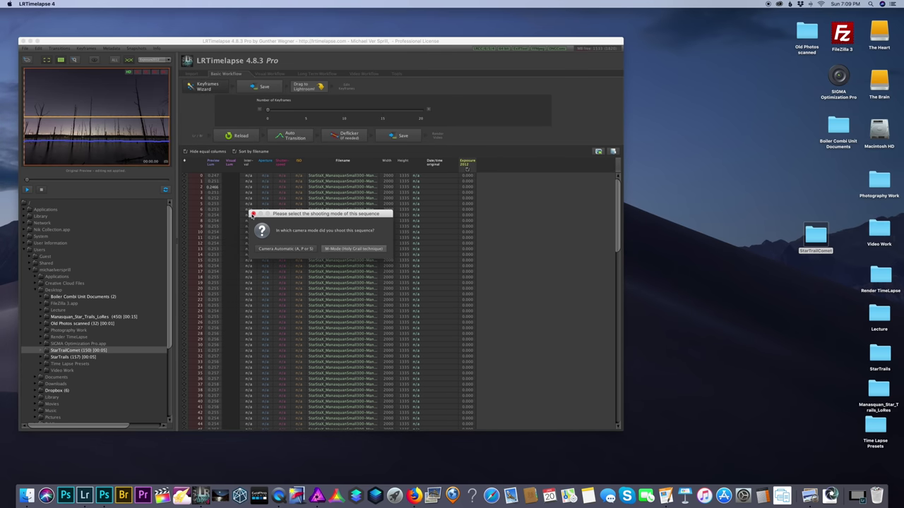
click(252, 214)
scroll(191, 260, down, 10)
scroll(172, 381, down, 1)
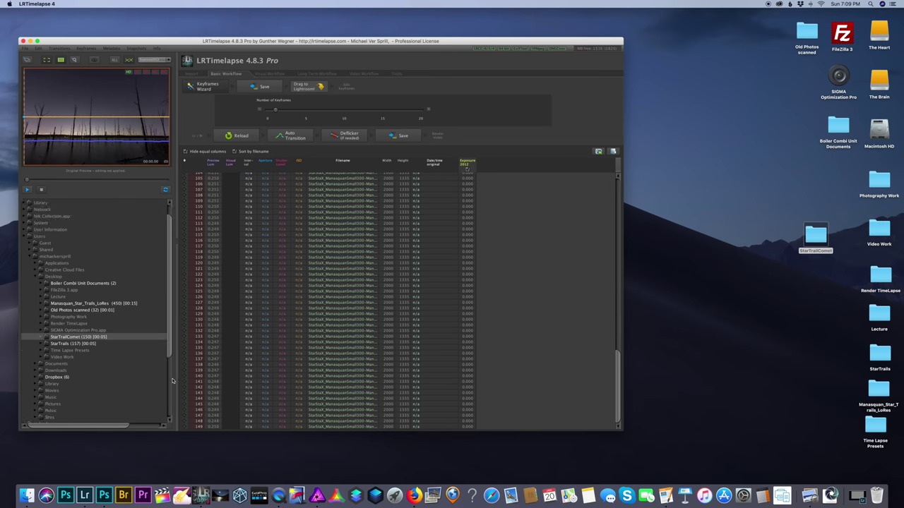
click(184, 427)
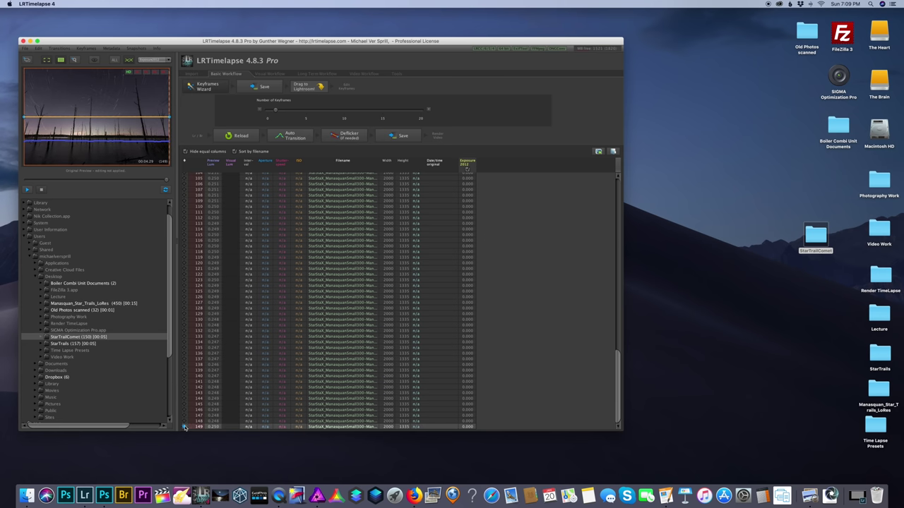
click(267, 88)
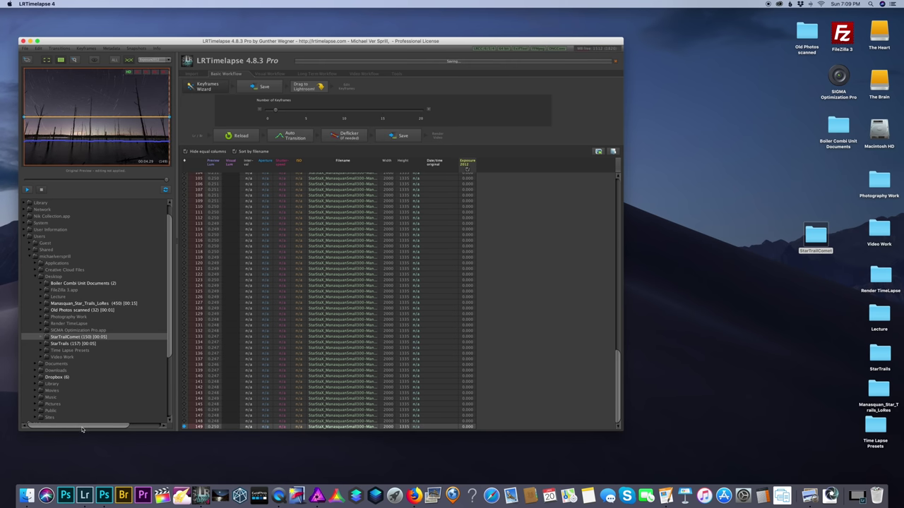
- Import the 150 StarTrailComet frames into Lightroom by dragging them from LRTimelapse
click(85, 494)
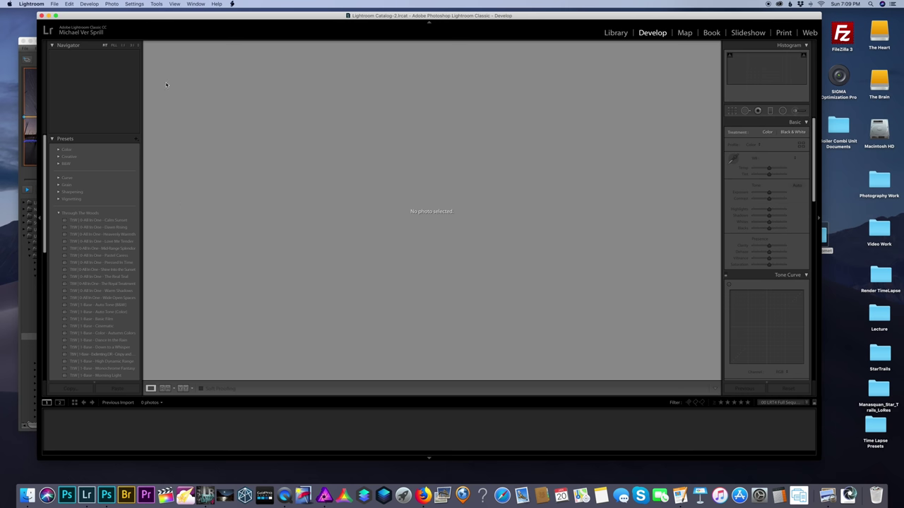
drag(152, 16, 351, 13)
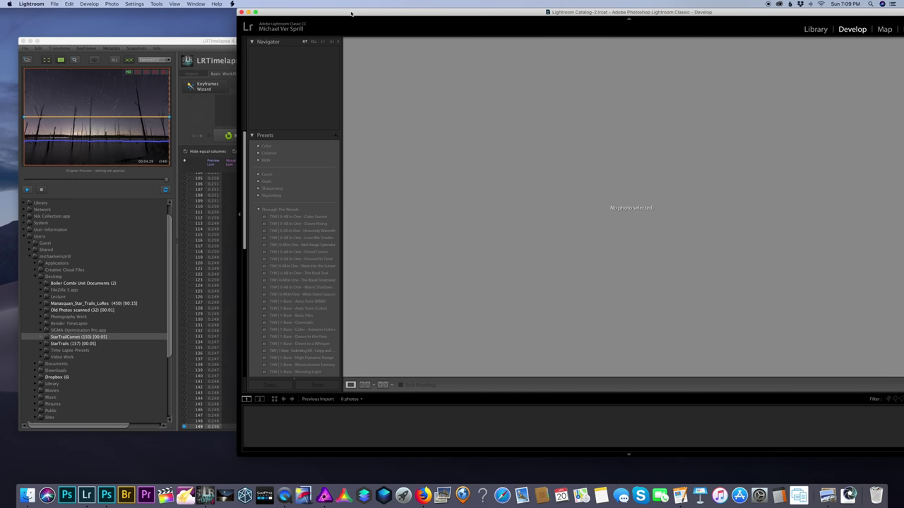
click(815, 29)
click(219, 43)
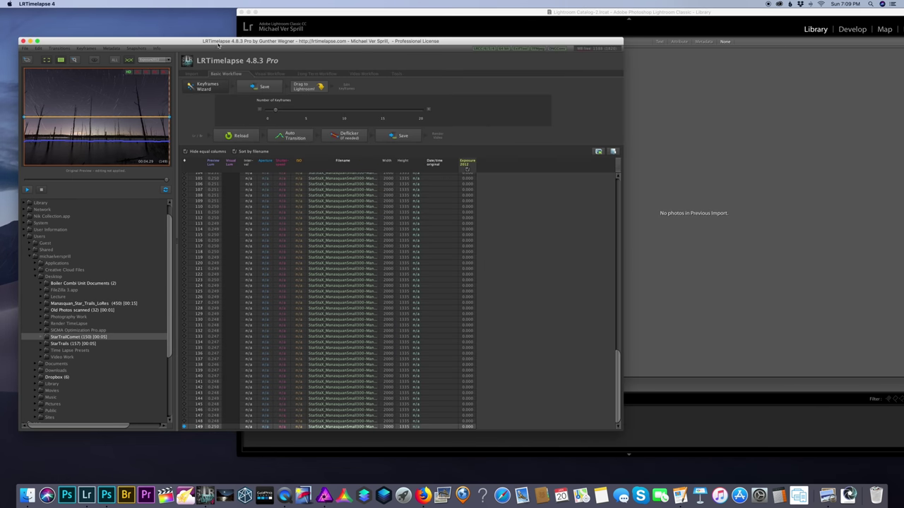
drag(690, 179, 693, 194)
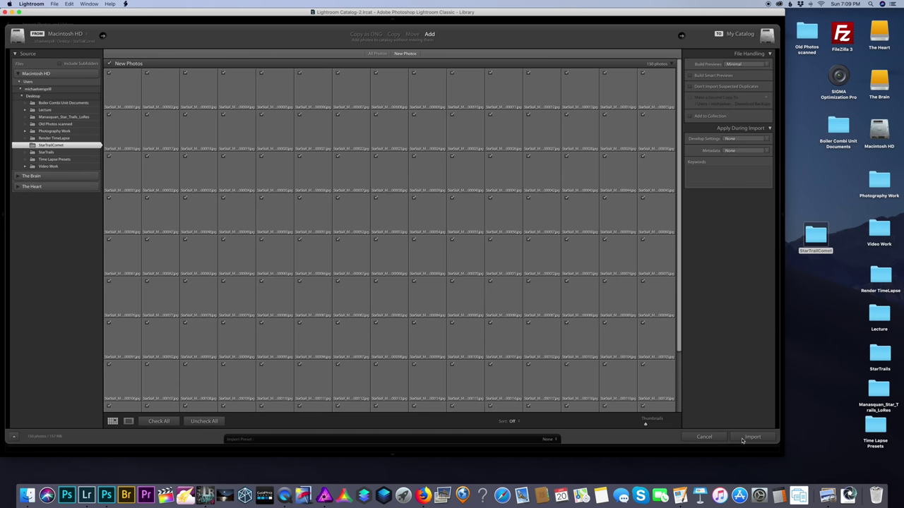
click(749, 440)
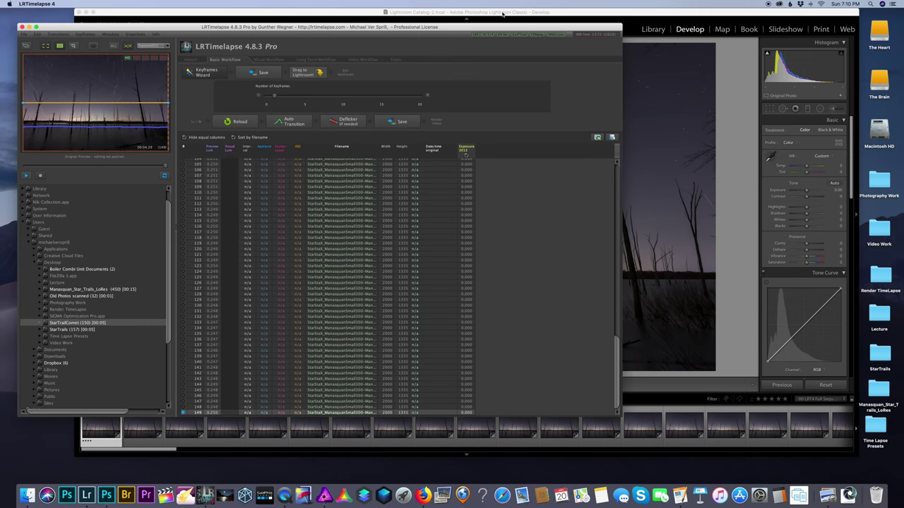
- Select all 150 imported comet-blend frames in Develop
click(502, 12)
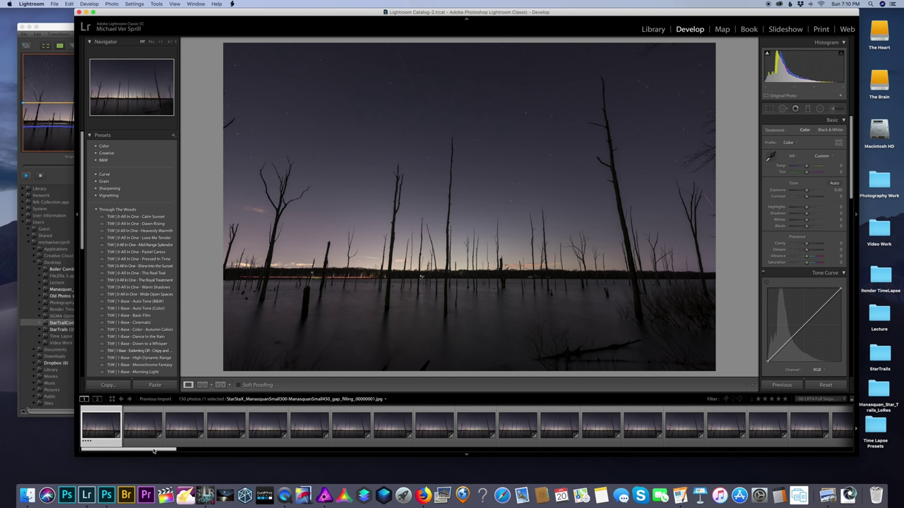
drag(154, 450, 838, 450)
key(super+a)
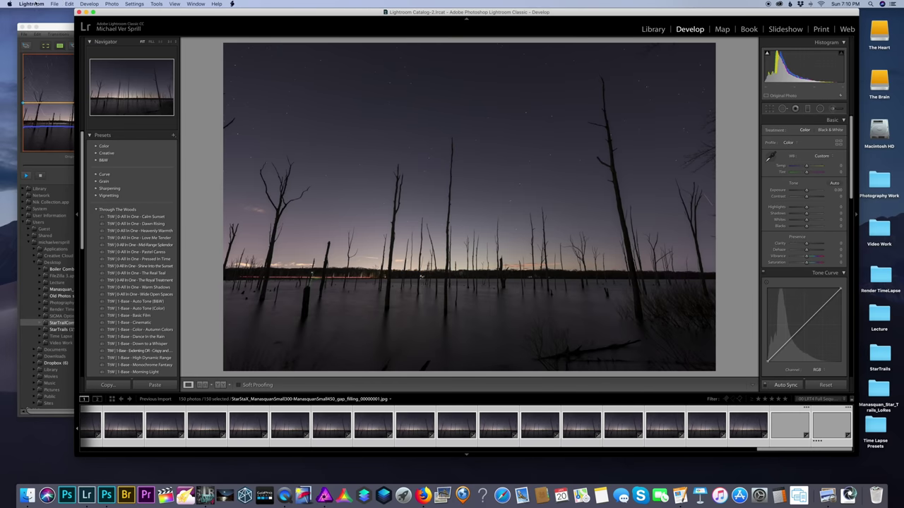
click(55, 4)
- Export the 150 comet frames with the LRTimelapse 'LRT (JPG, 4K)' preset
click(63, 107)
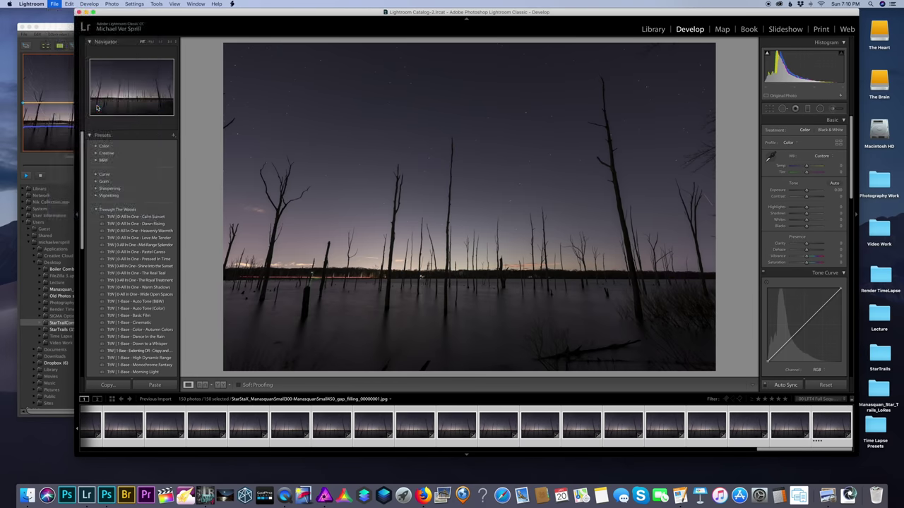
click(476, 253)
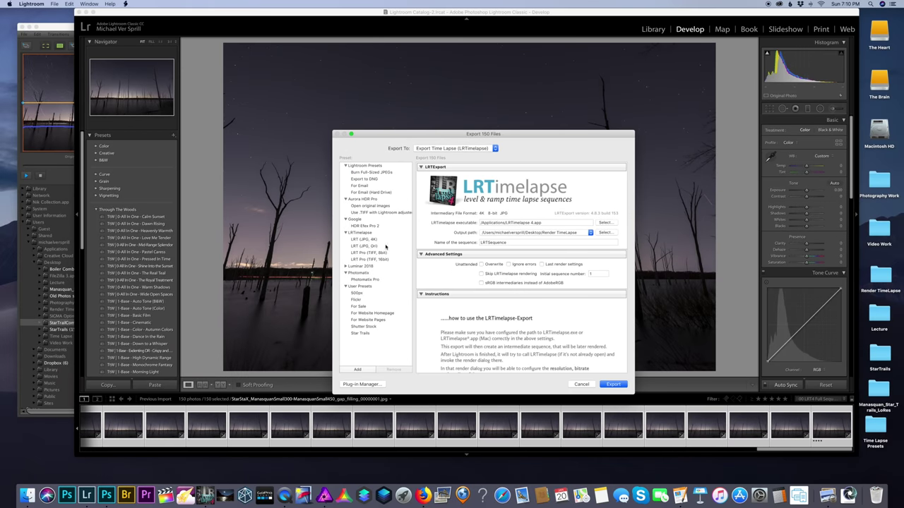
click(371, 240)
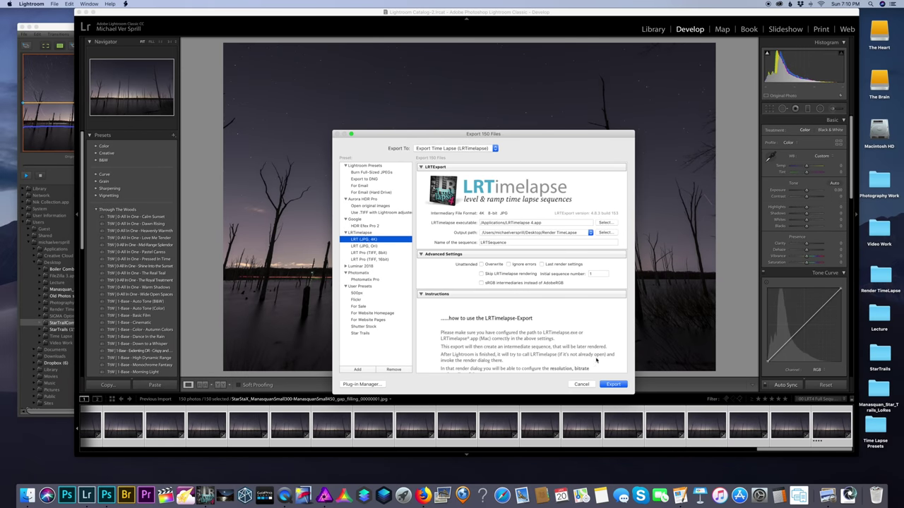
click(613, 386)
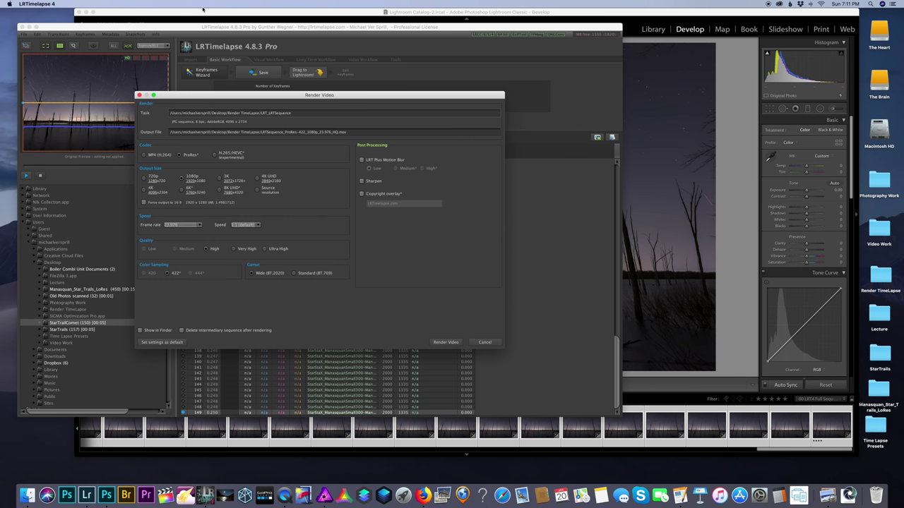
- Render the sequence as a 4K ProRes 422 video
click(144, 191)
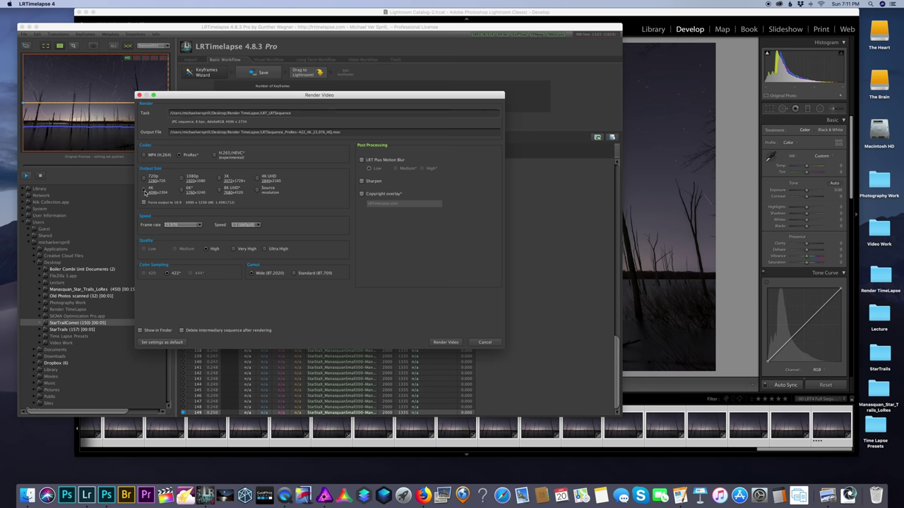
click(444, 343)
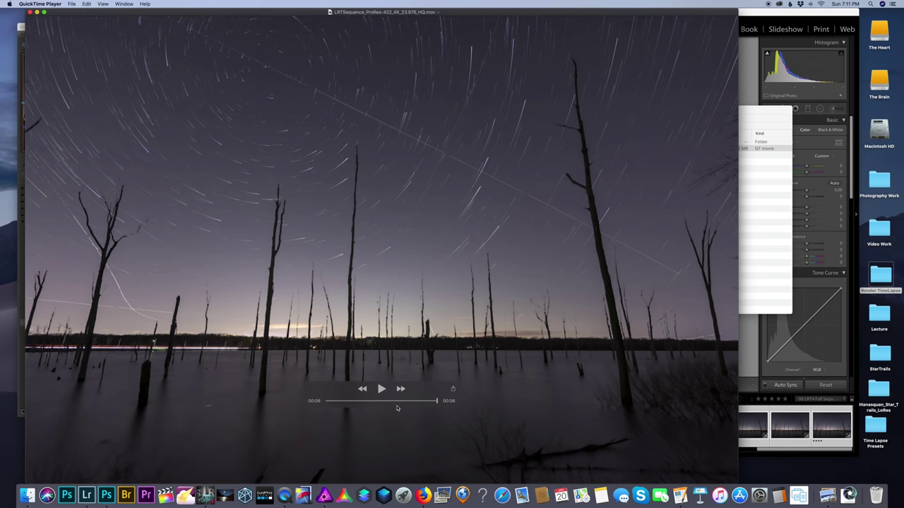
- Rewind the 4K star-trail clip to 00:00 and play it again in QuickTime Player
click(318, 401)
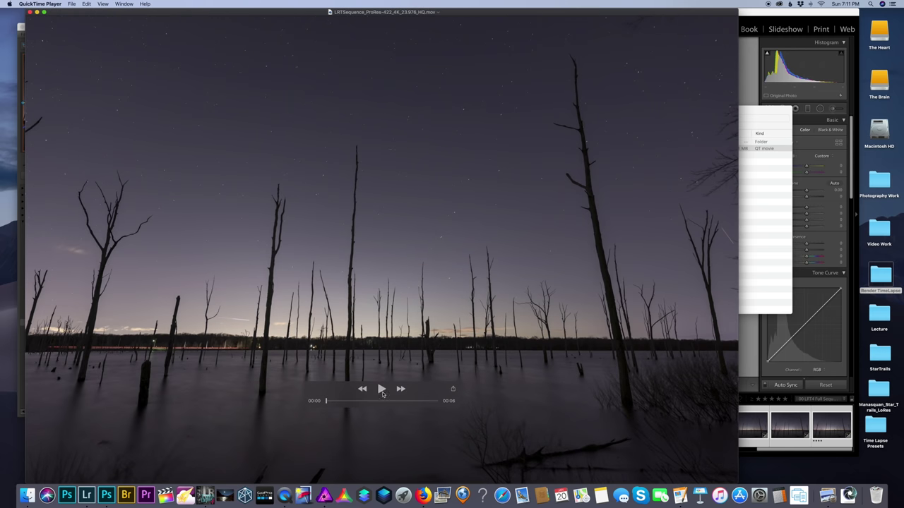
click(381, 390)
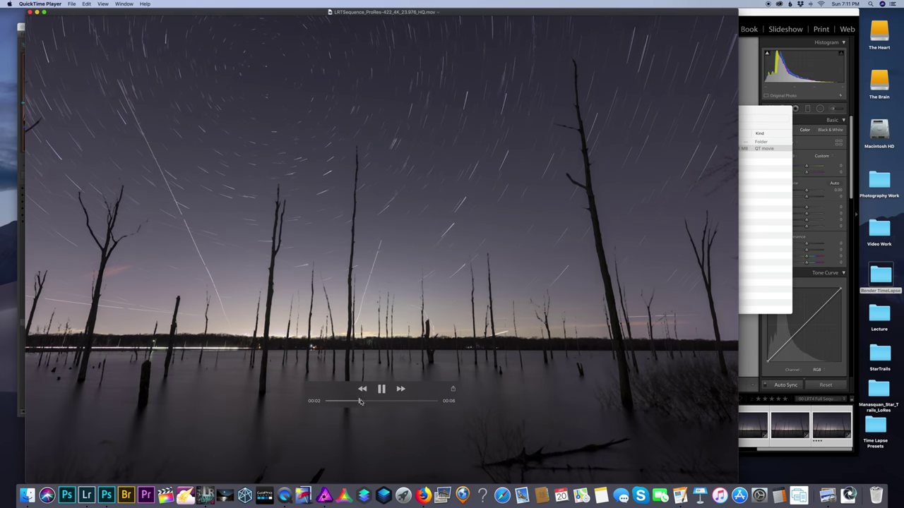
drag(360, 401, 309, 406)
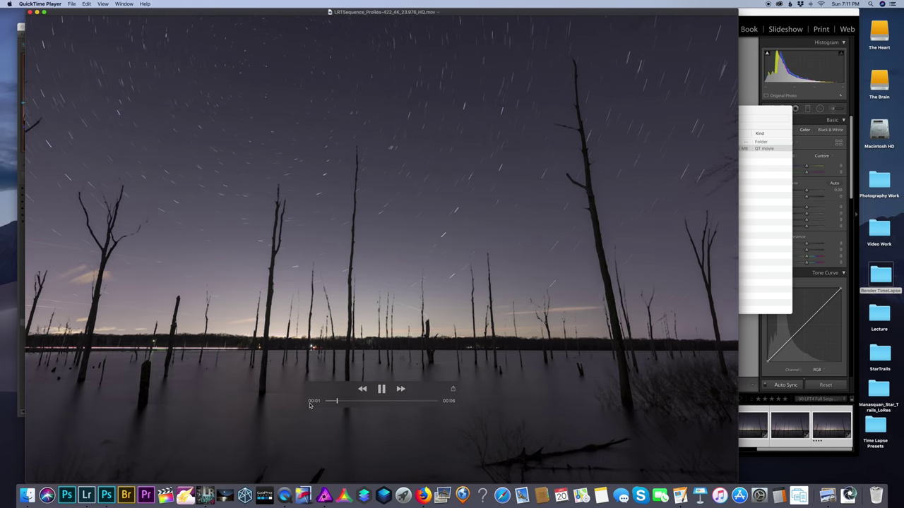